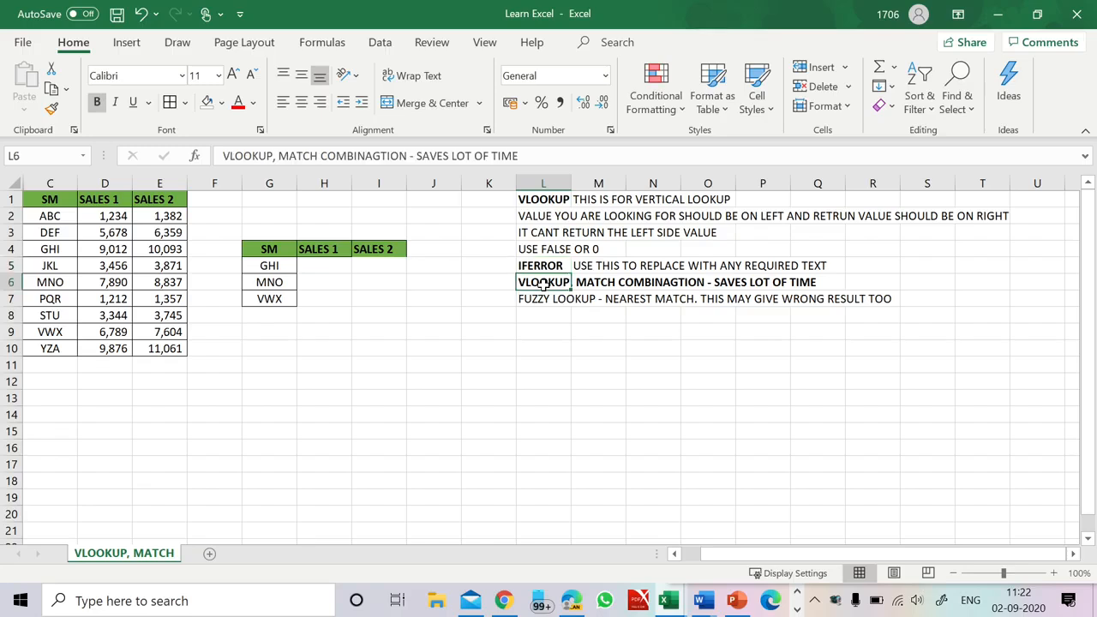
left_click(323, 269)
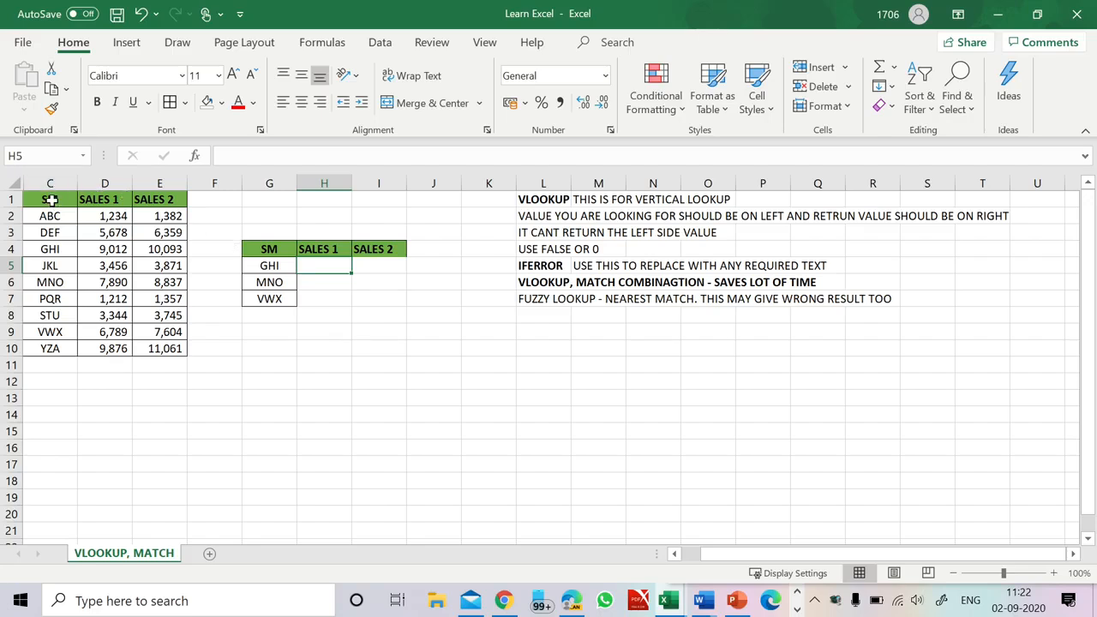
left_click_drag(50, 198, 164, 348)
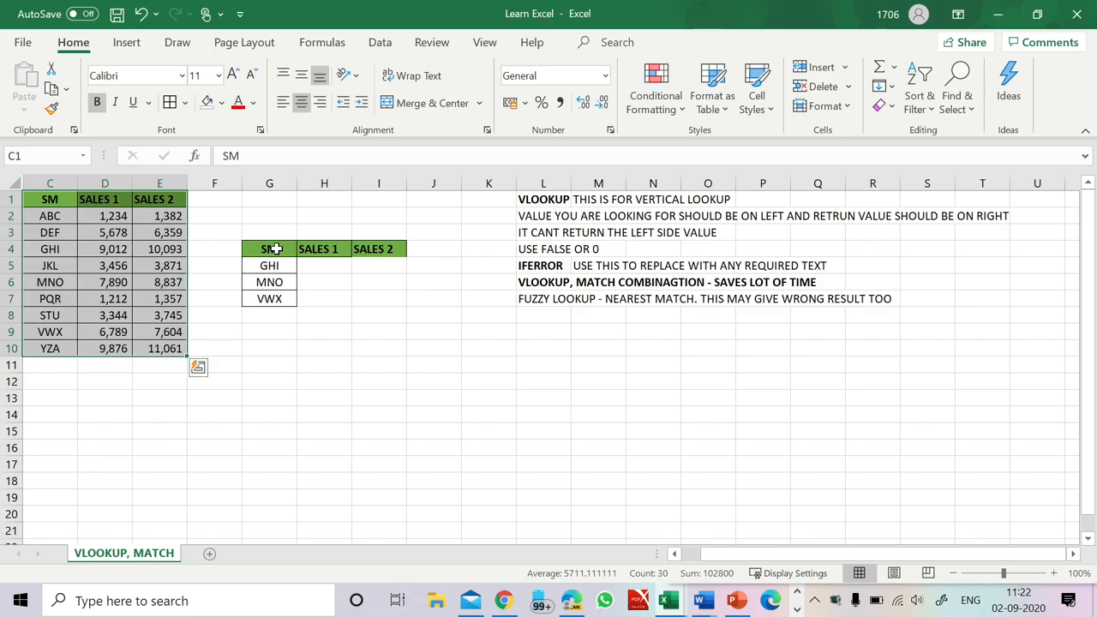
left_click_drag(272, 249, 377, 300)
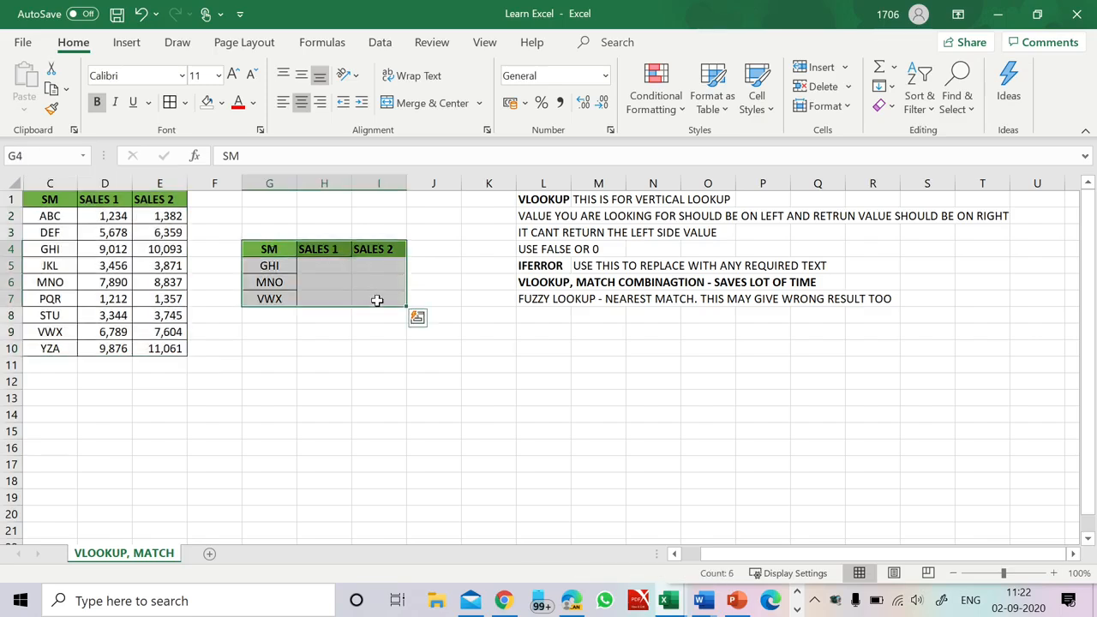
- Enter =VLOOKUP(G5,C1:E10,2,0) in H5 to return the SALES 1 value for GHI
left_click(313, 266)
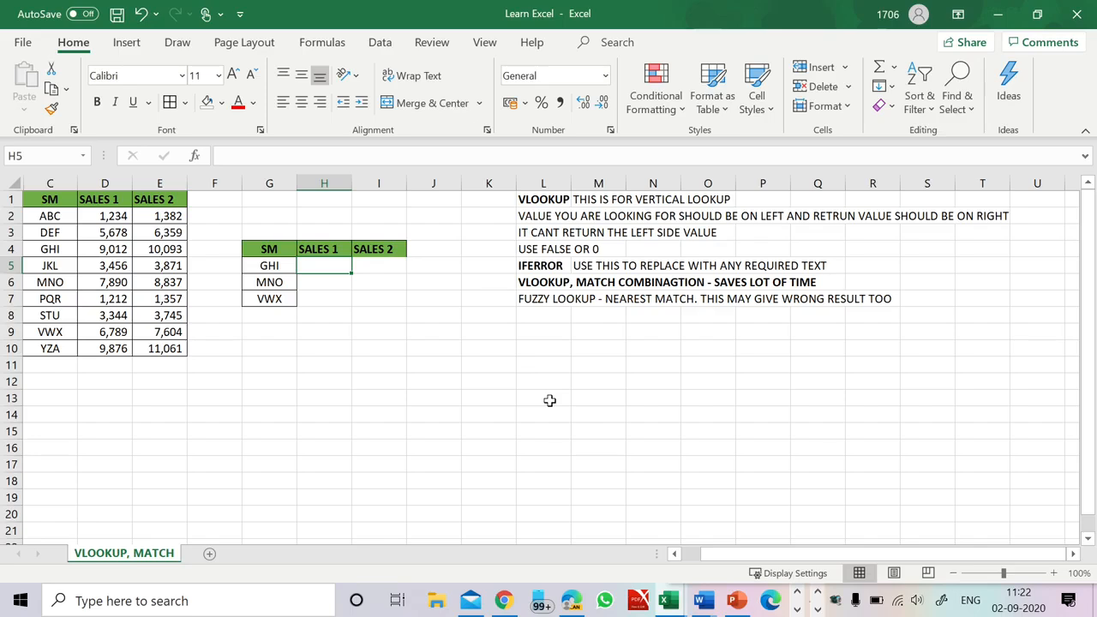
type("=")
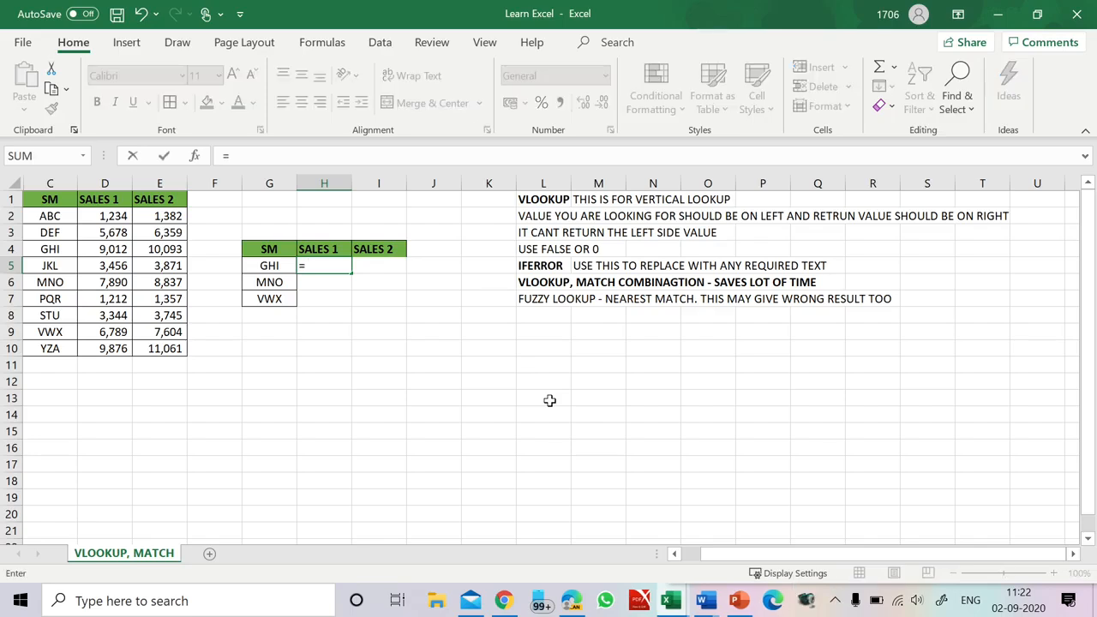
type("vloo")
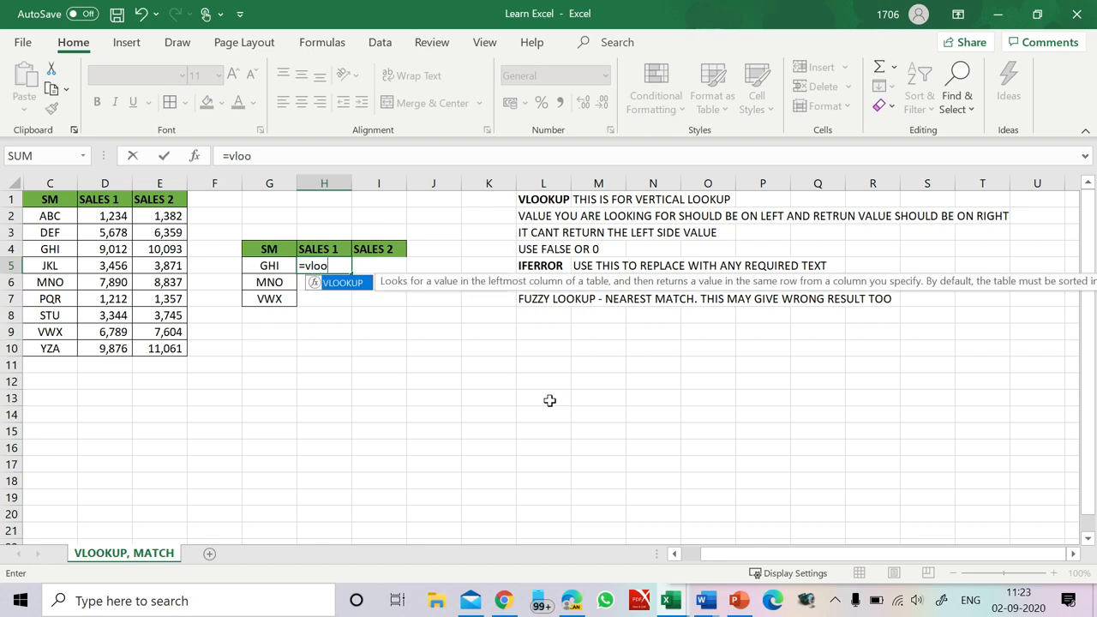
key("Tab")
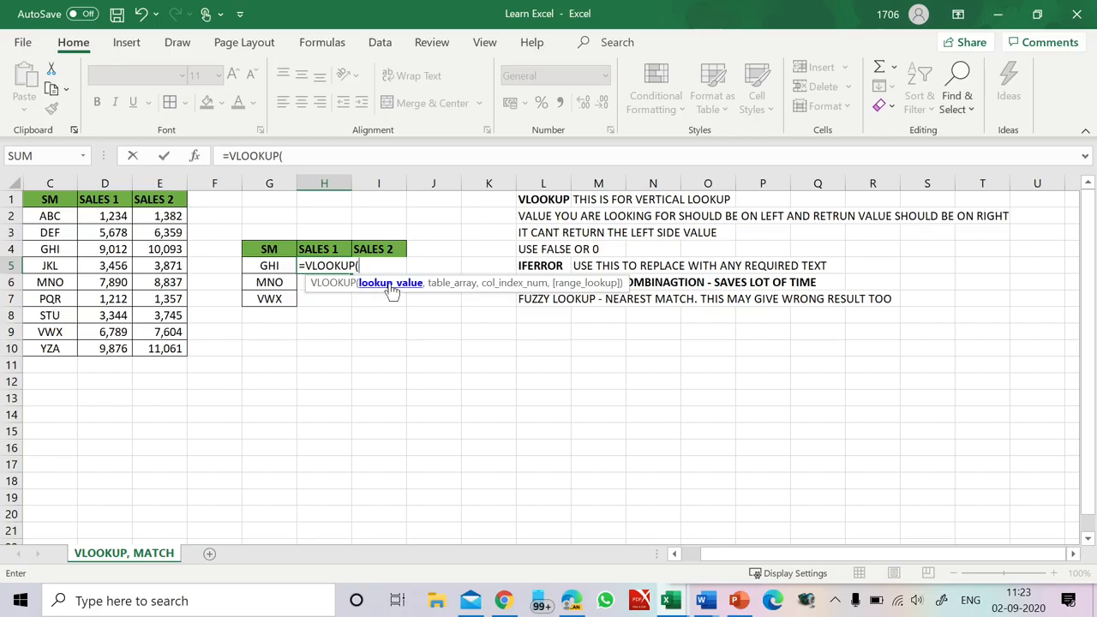
left_click(272, 267)
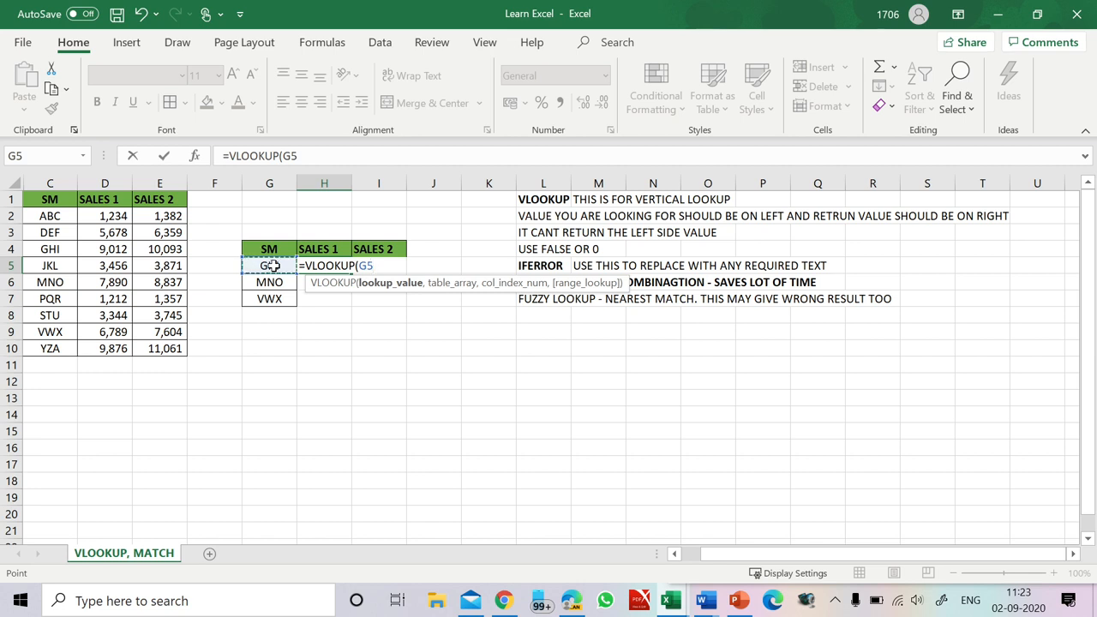
type(",")
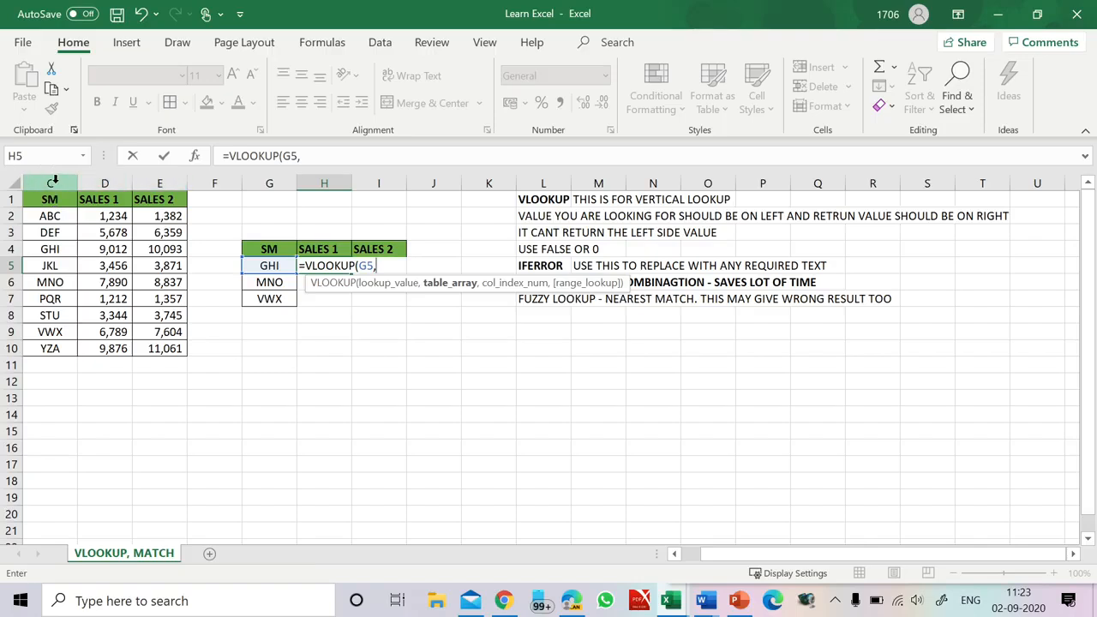
left_click_drag(50, 183, 156, 194)
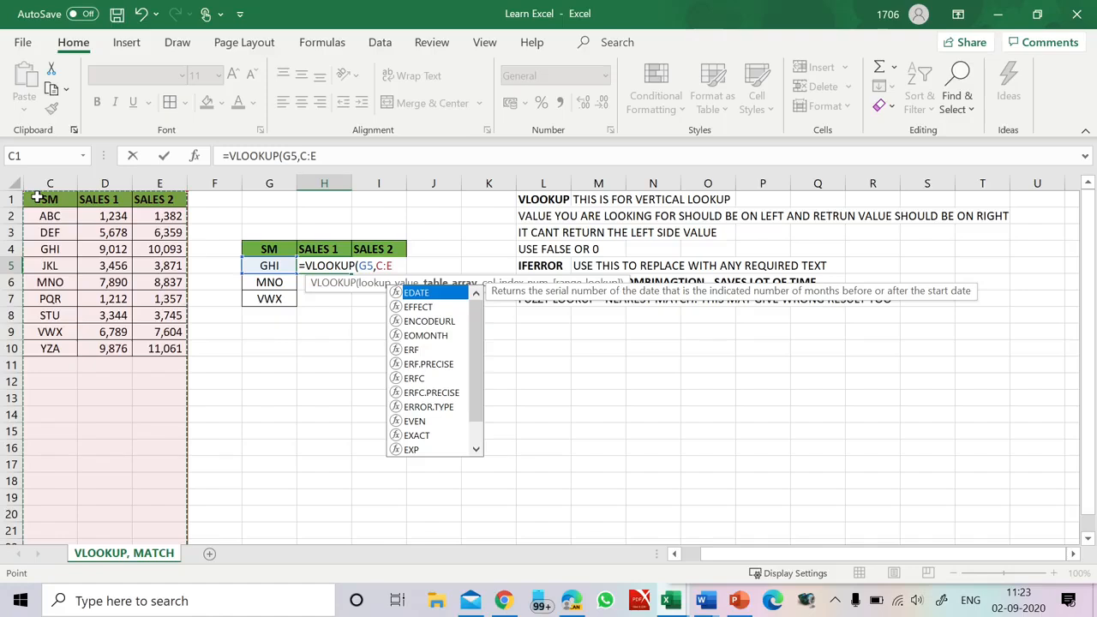
left_click_drag(39, 198, 158, 348)
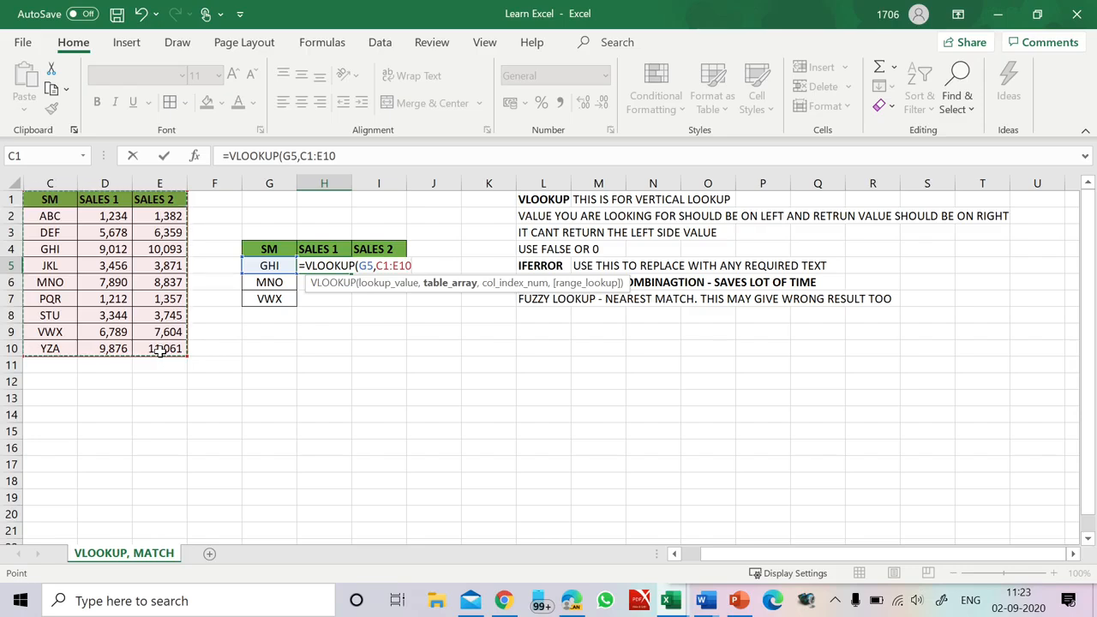
type(",2")
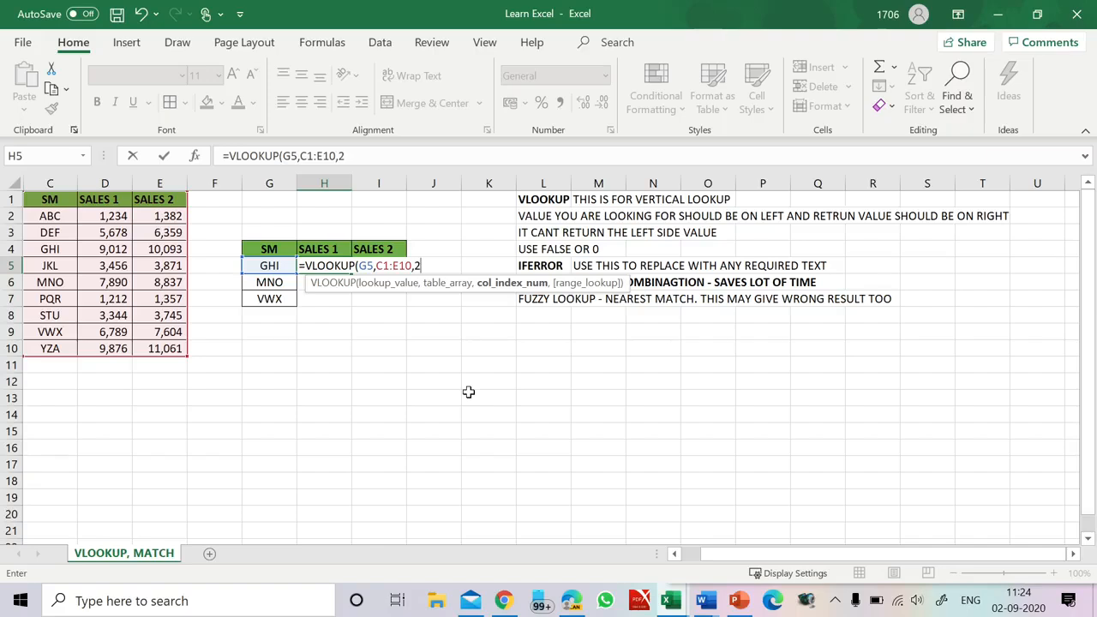
type(",")
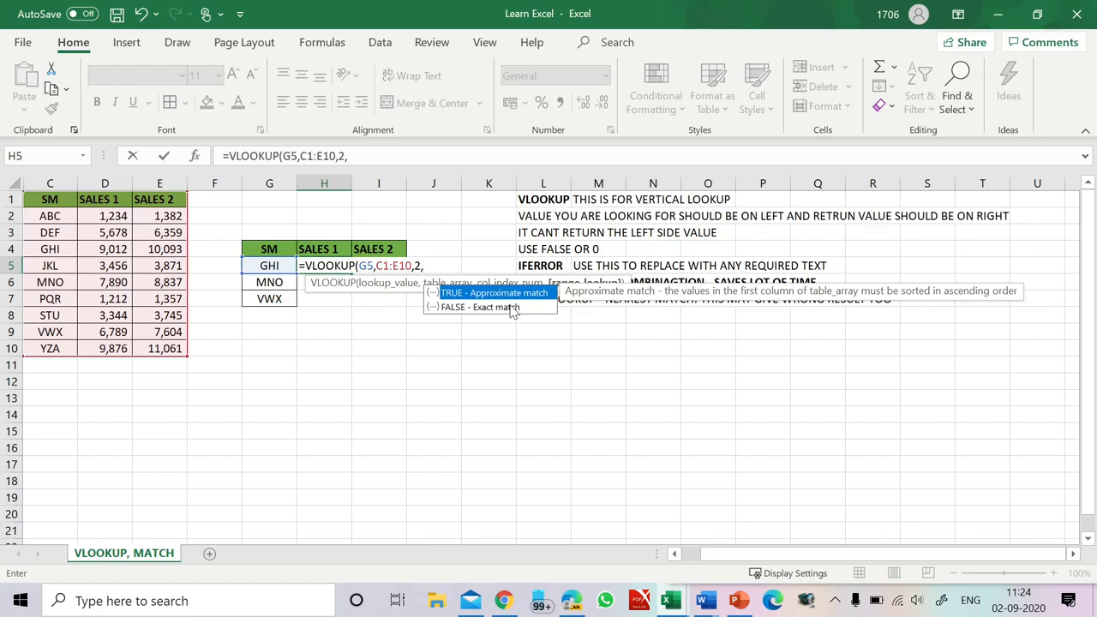
type("0)")
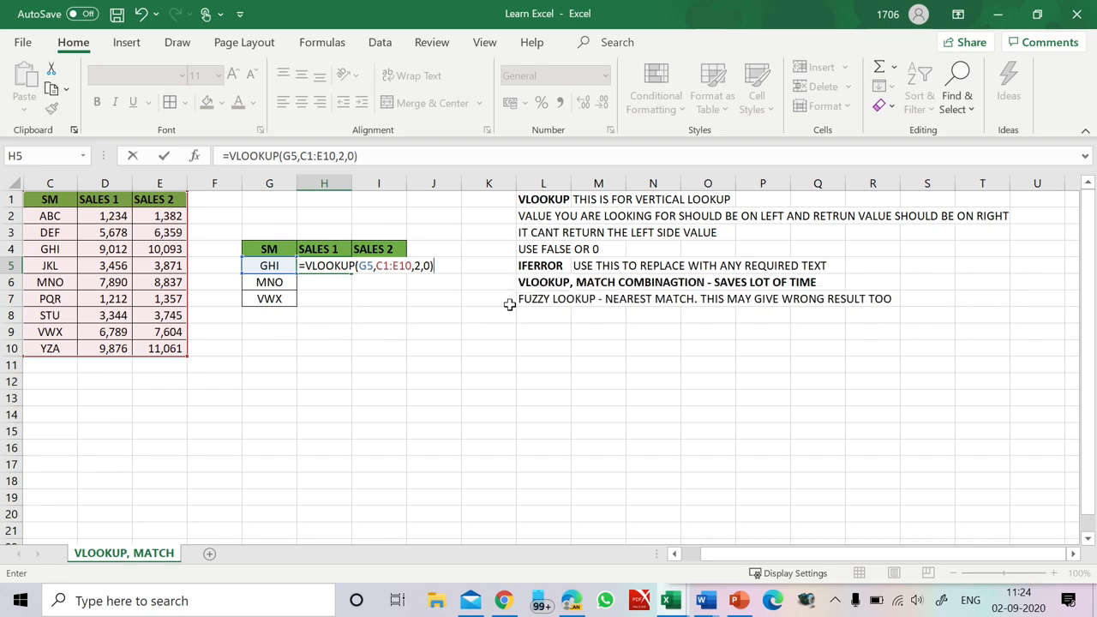
key("Return")
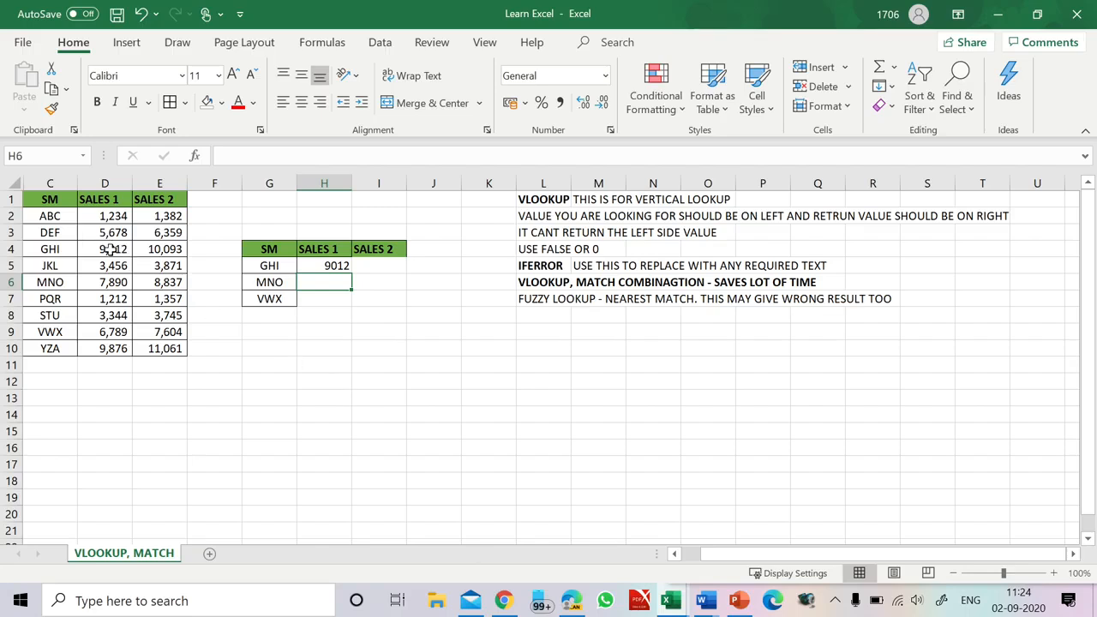
- Fill the SALES 1 lookup formula from H5 down to H7 for MNO and VWX
left_click_drag(51, 246, 155, 248)
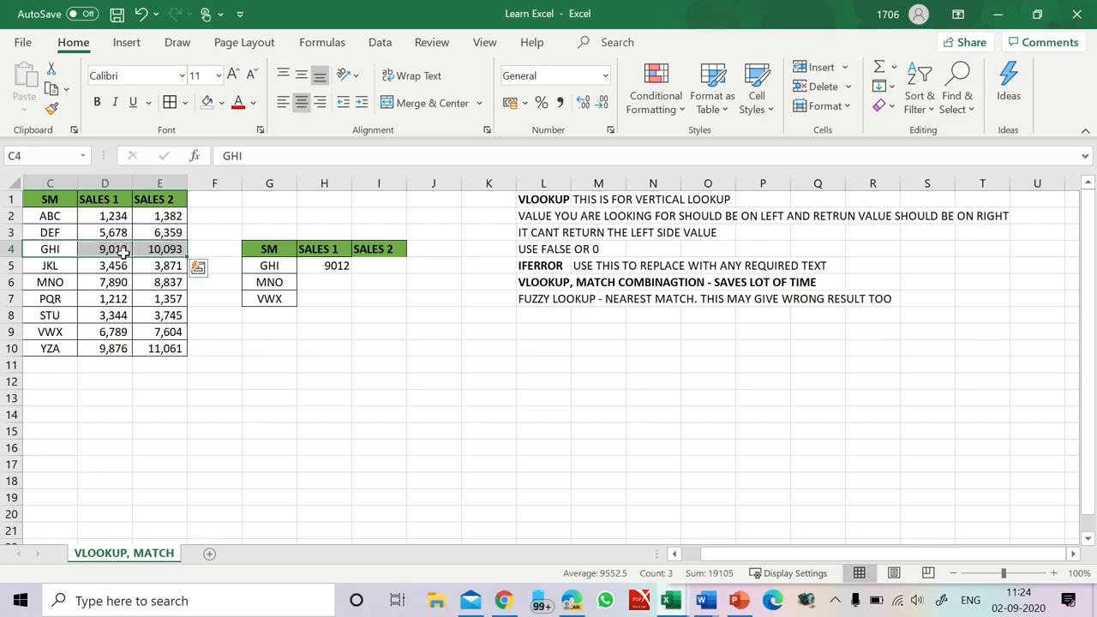
left_click(319, 266)
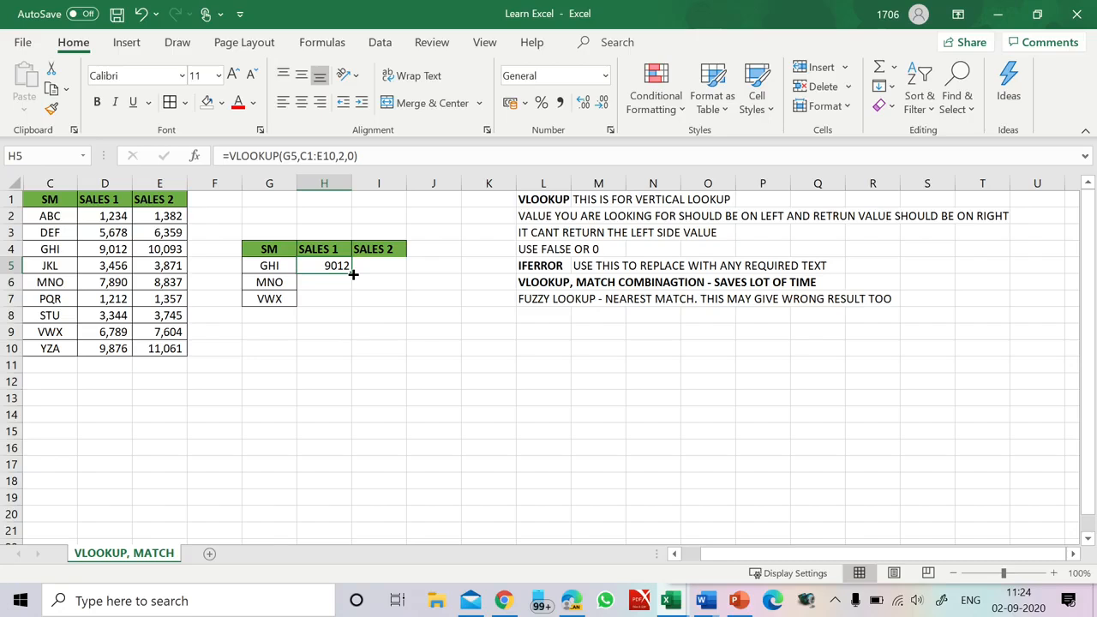
left_click_drag(353, 274, 350, 310)
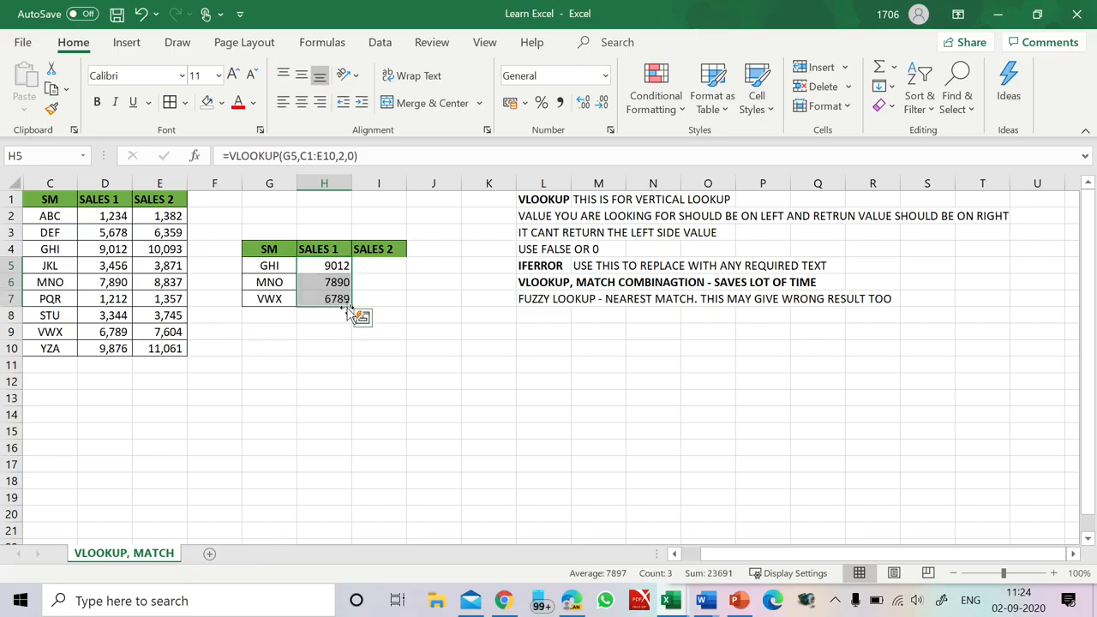
- Check the MNO and VWX lookup formulas in H6 and H7 against their rows in the source table
double_click(333, 283)
key("Escape")
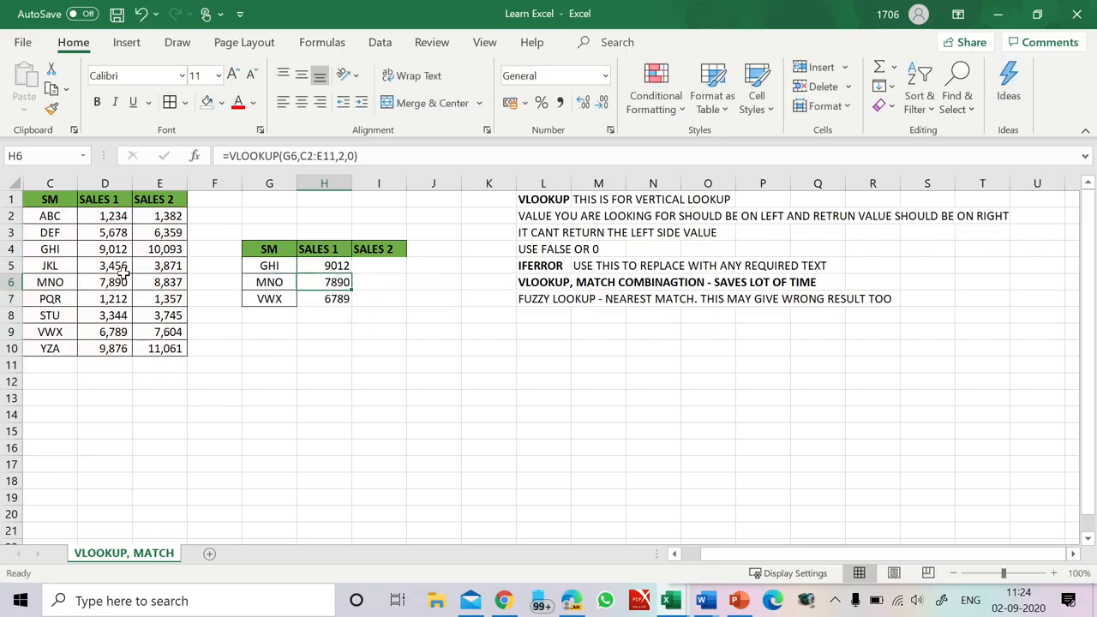
left_click_drag(60, 282, 150, 286)
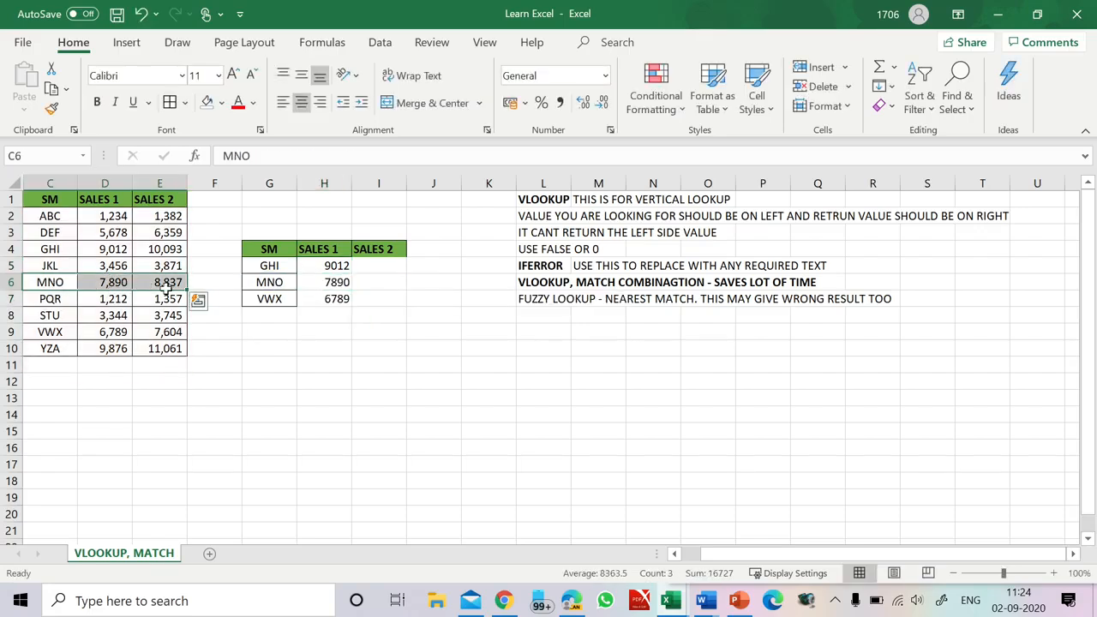
left_click(261, 299)
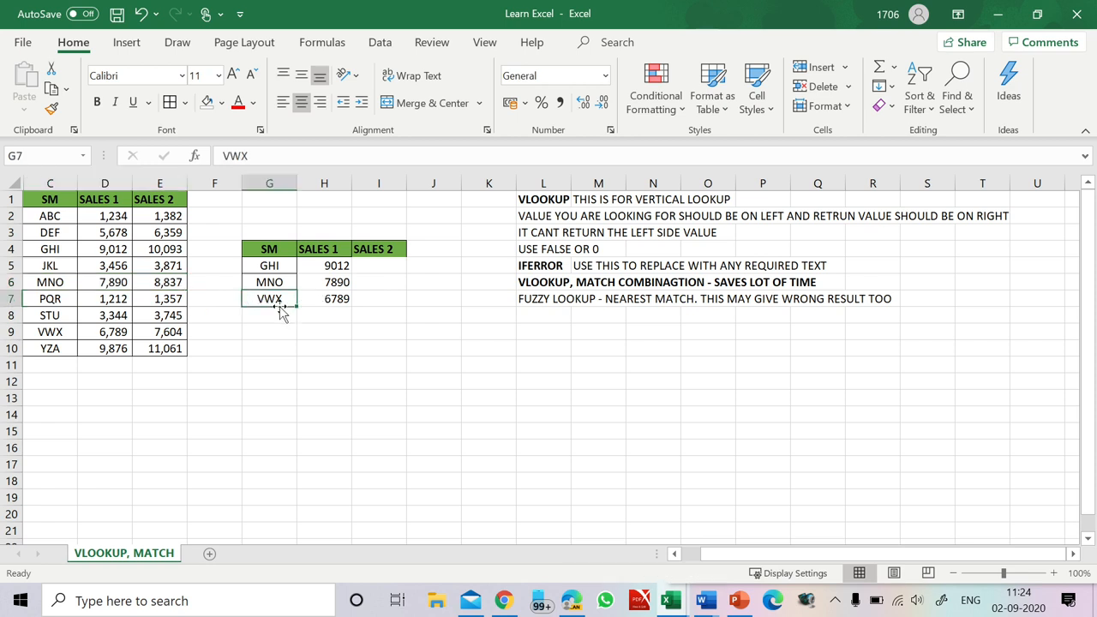
left_click(338, 299)
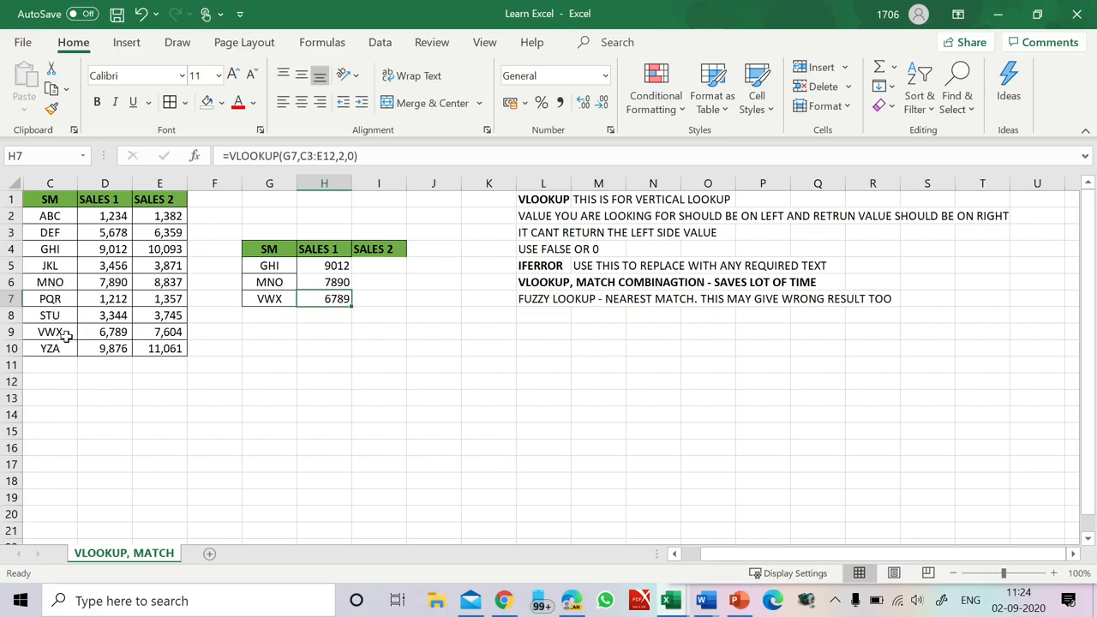
left_click_drag(67, 335, 125, 336)
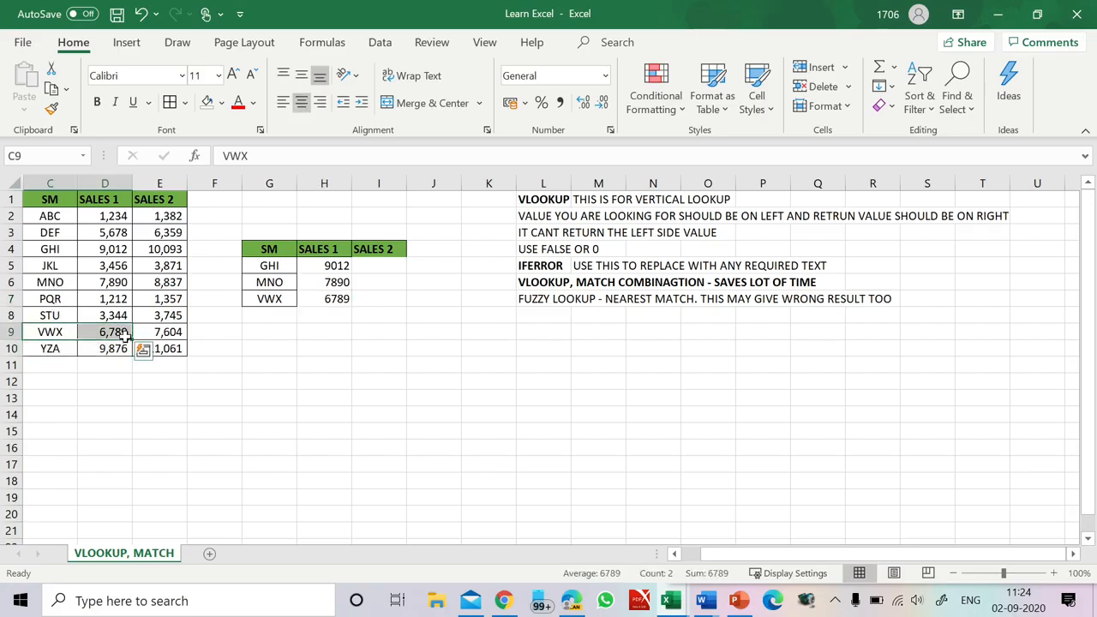
- Fill the VLOOKUP formula from H5 across to the SALES 2 cell I5
left_click(369, 269)
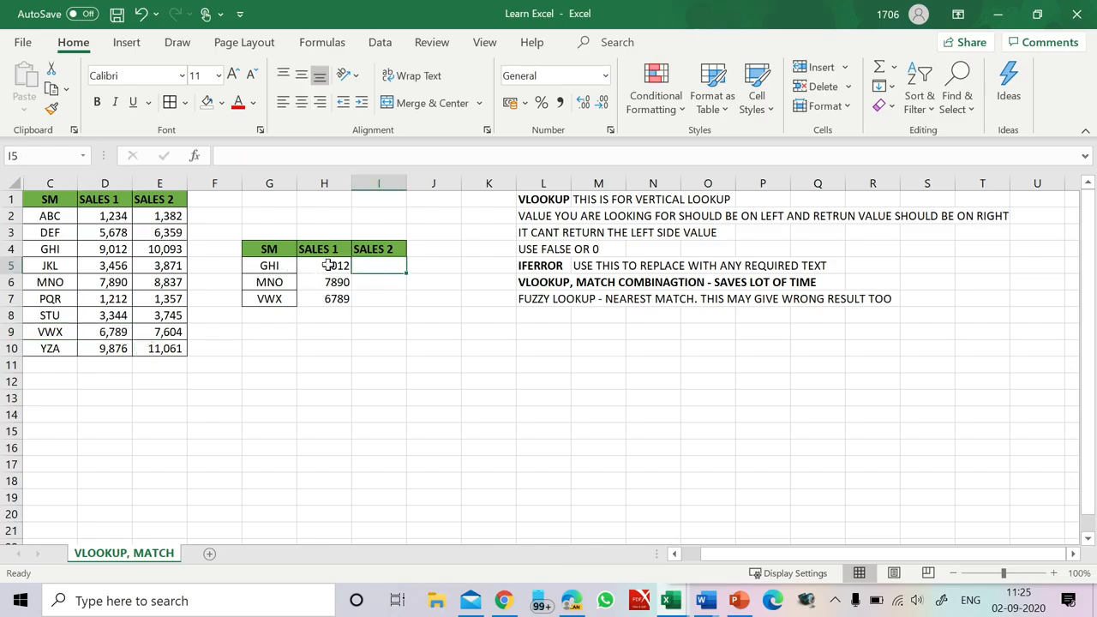
left_click(328, 266)
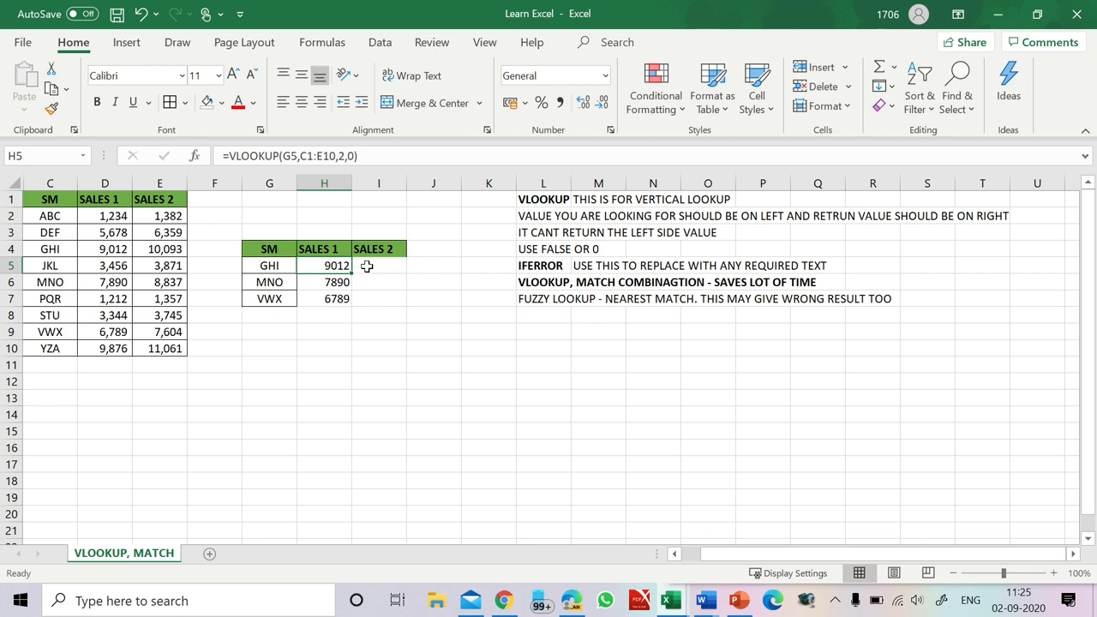
left_click(362, 268)
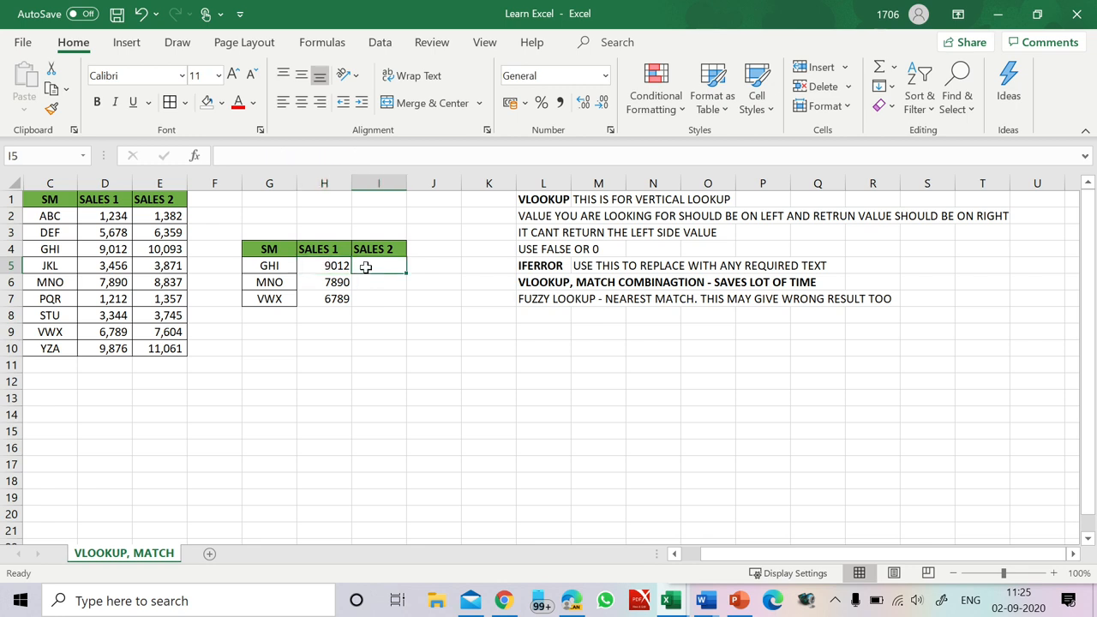
left_click(322, 266)
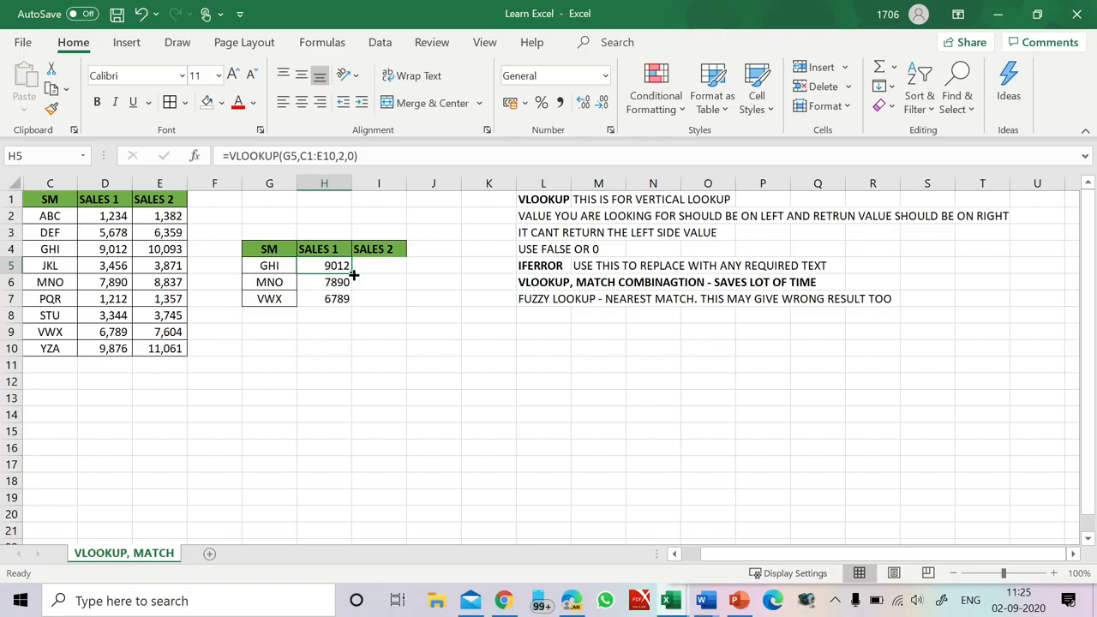
left_click_drag(353, 274, 400, 272)
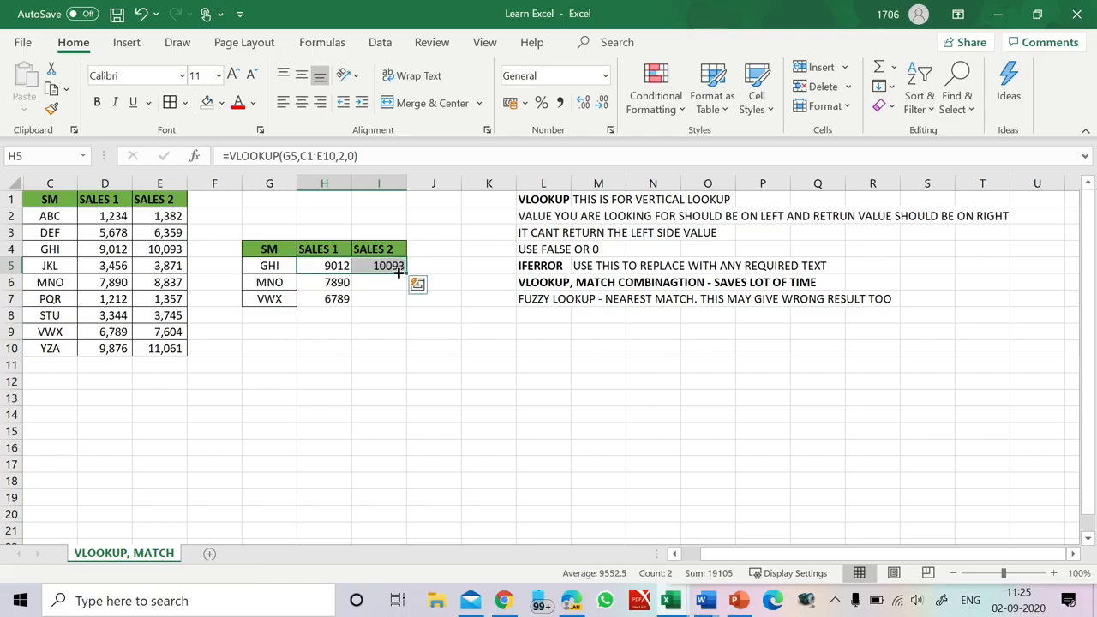
- Correct the references in the I5 formula so the lookup value is G5 and the table array is C1:E10
left_click(379, 265)
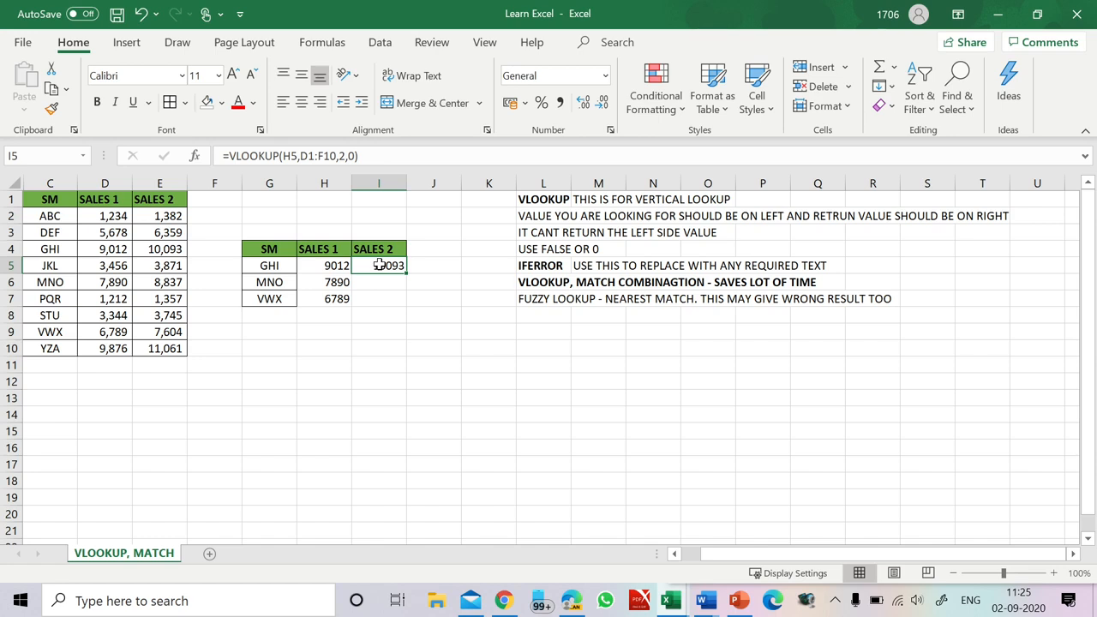
double_click(379, 266)
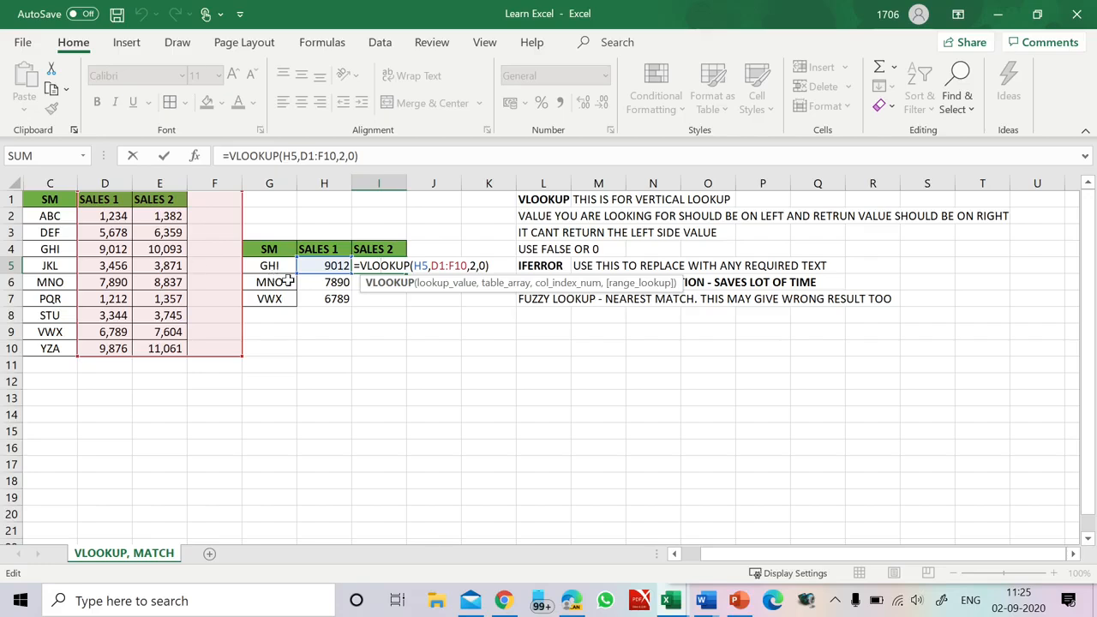
left_click(423, 266)
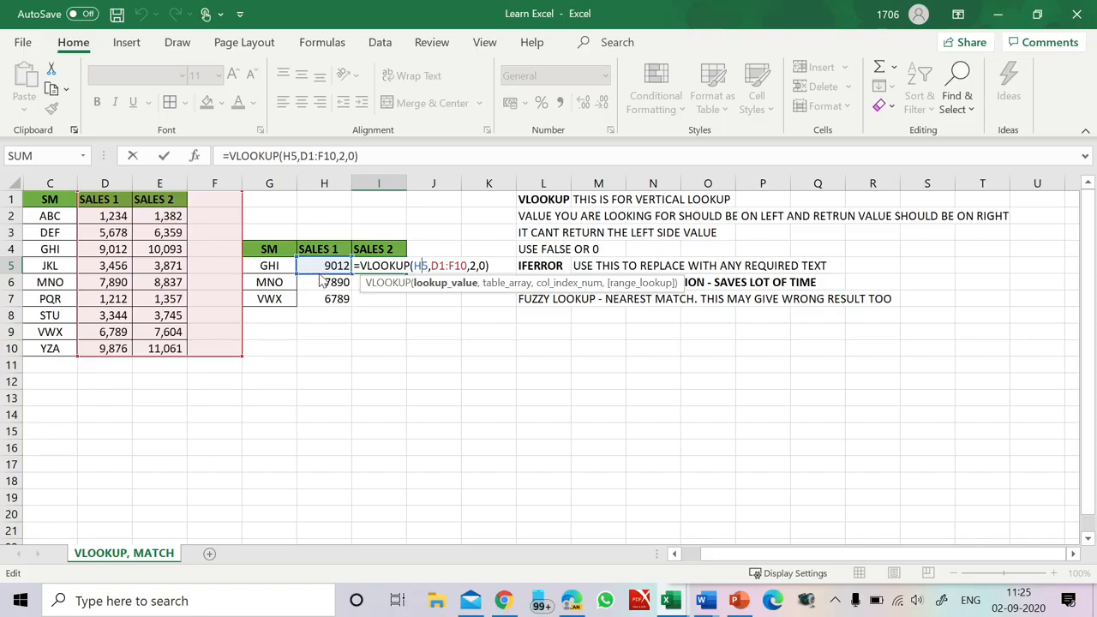
left_click_drag(321, 280, 285, 274)
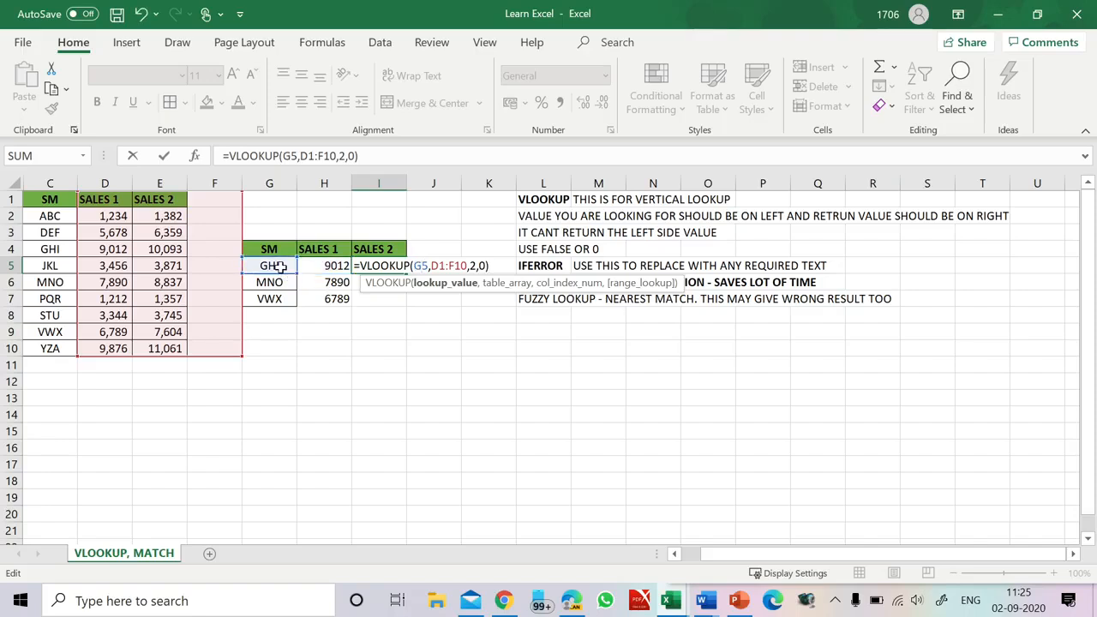
left_click(433, 267)
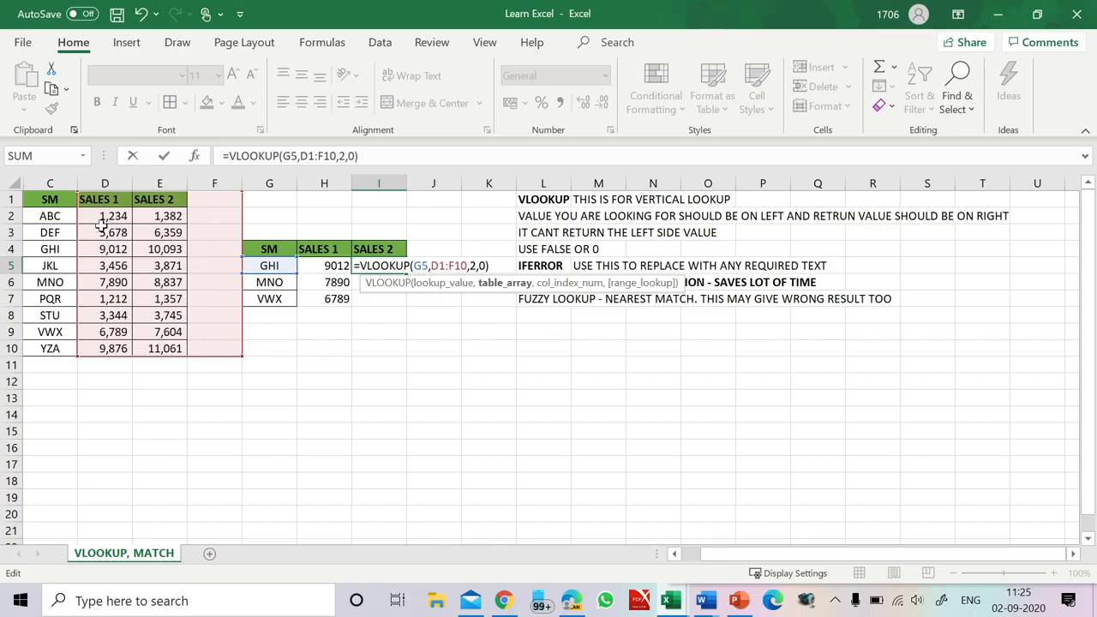
left_click_drag(77, 228, 32, 219)
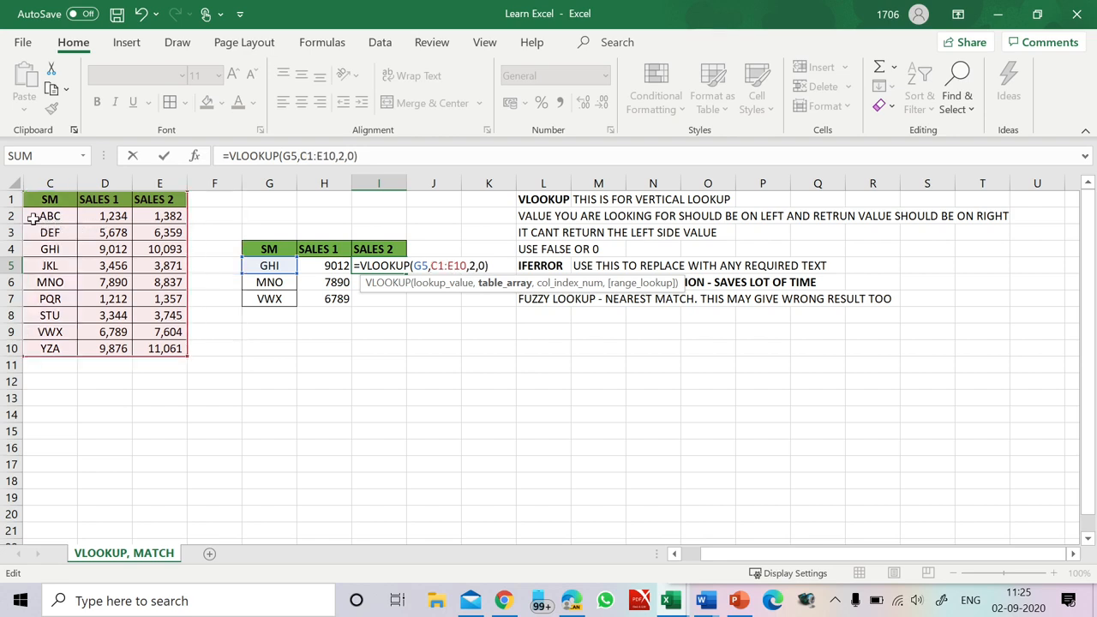
- Set the column index in the I5 VLOOKUP formula to 3 so it returns SALES 2
left_click(474, 266)
key("BackSpace")
type("3")
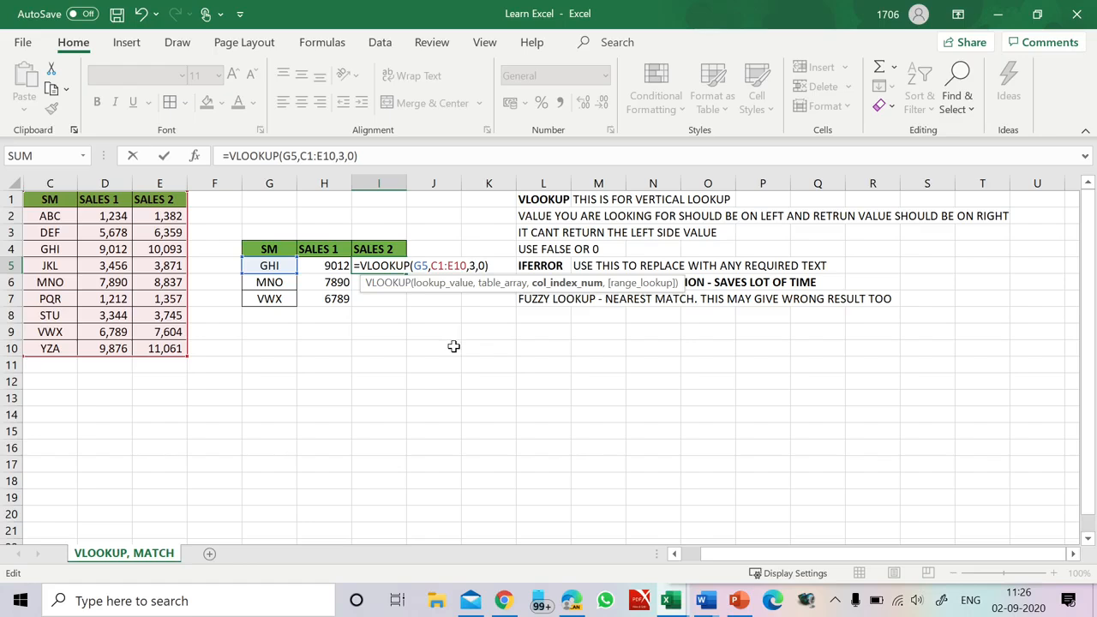
key("Return")
key("Up")
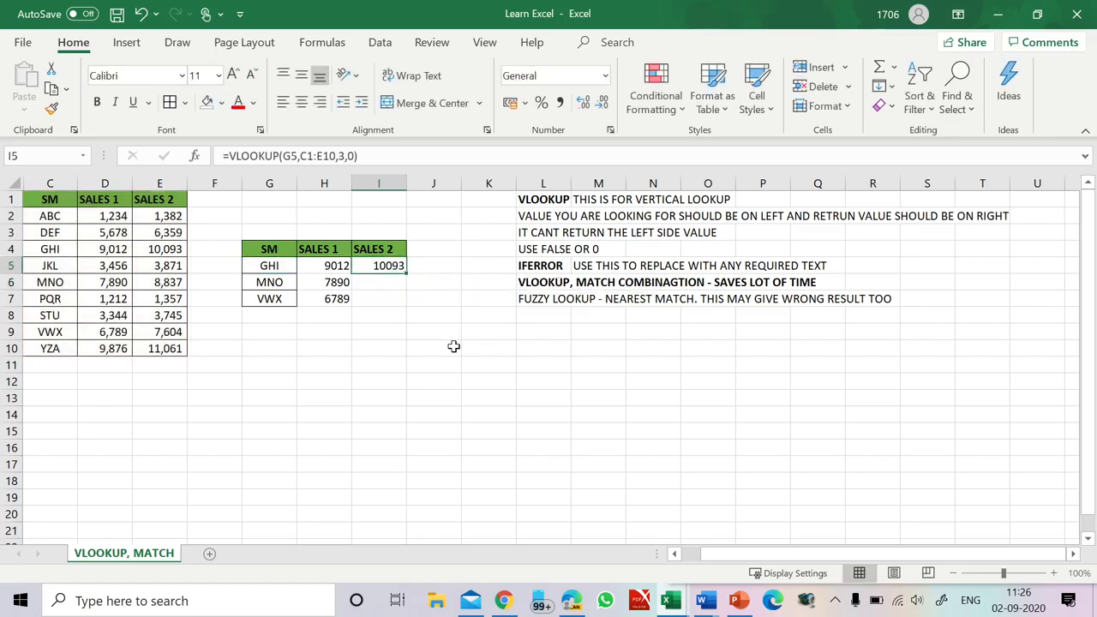
- Fill the SALES 2 lookup formula from I5 down to I7
double_click(387, 266)
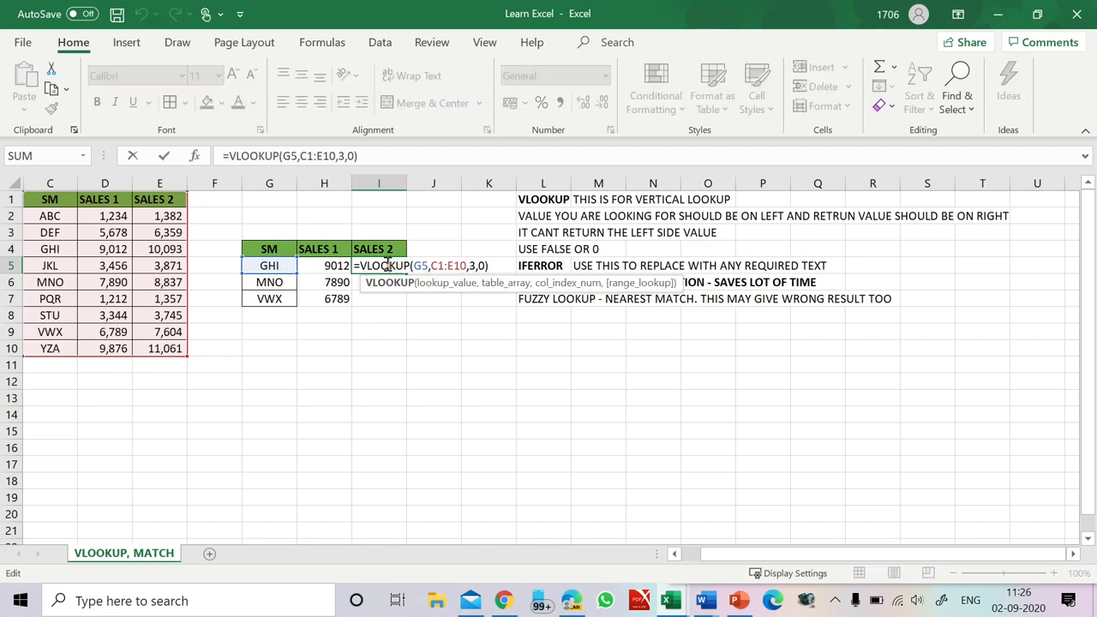
key("Escape")
left_click_drag(409, 272, 405, 300)
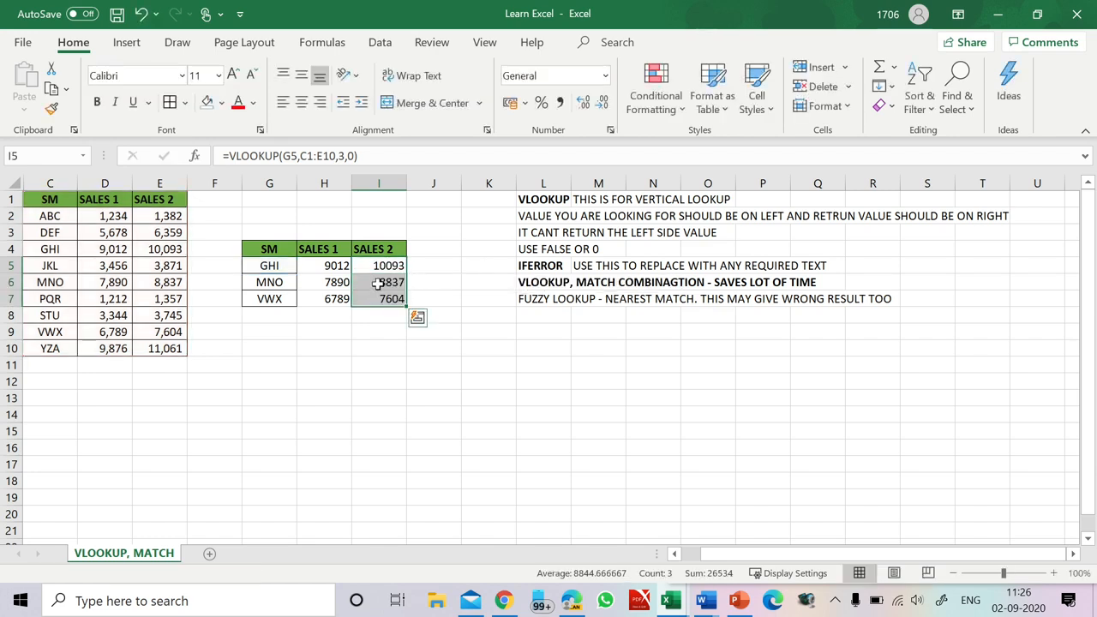
- Compare the looked-up sales figures for MNO and VWX with their rows in the source table
left_click(278, 281)
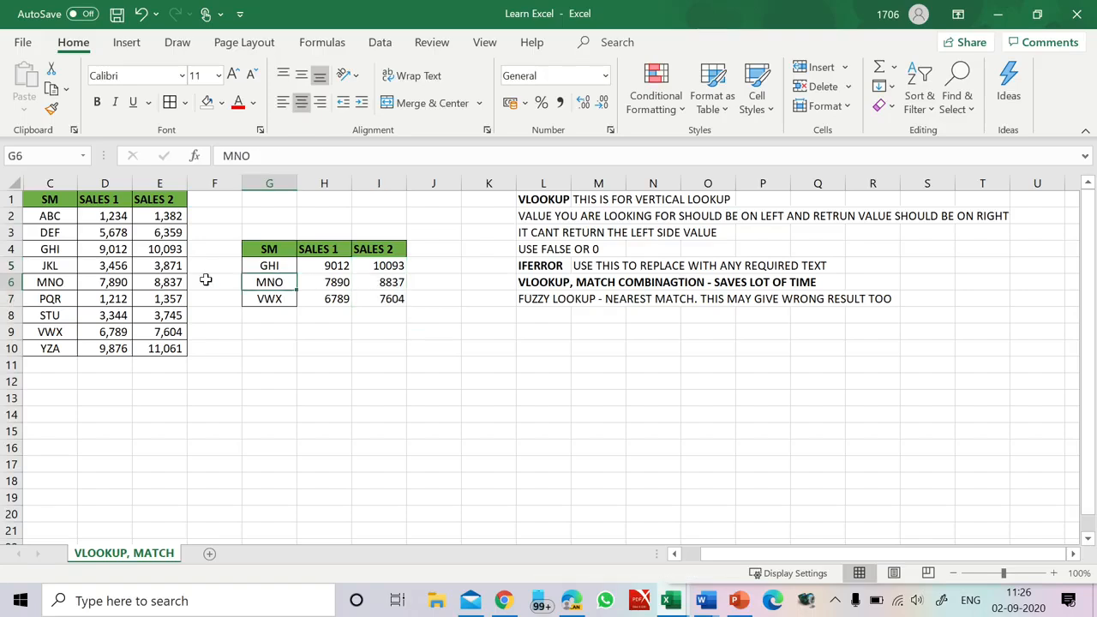
left_click_drag(43, 284, 165, 284)
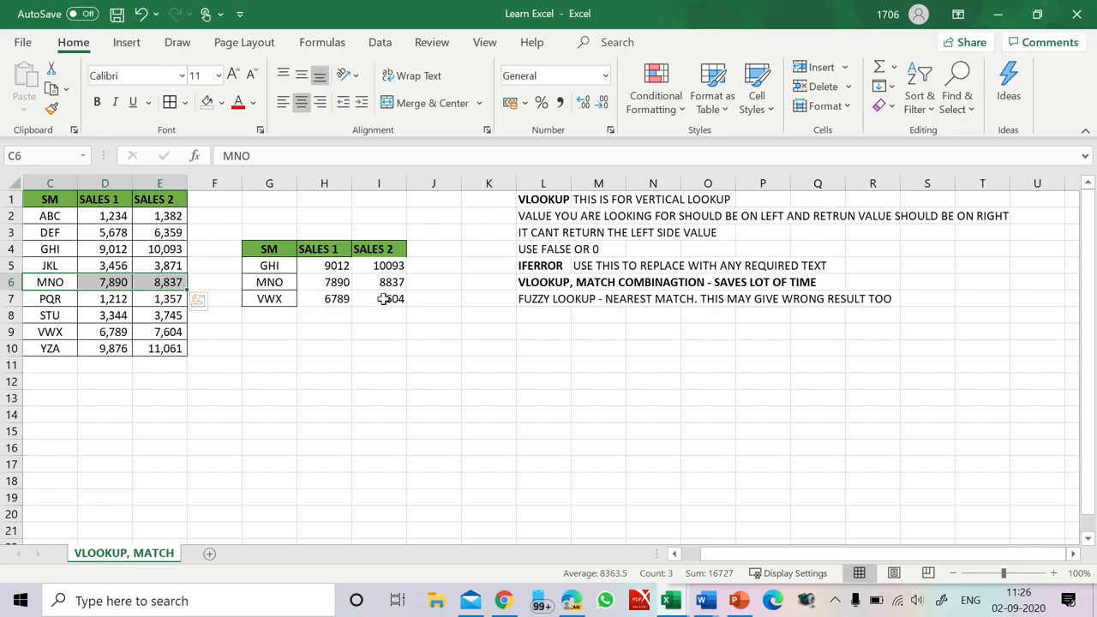
left_click_drag(369, 297, 312, 335)
left_click(311, 336)
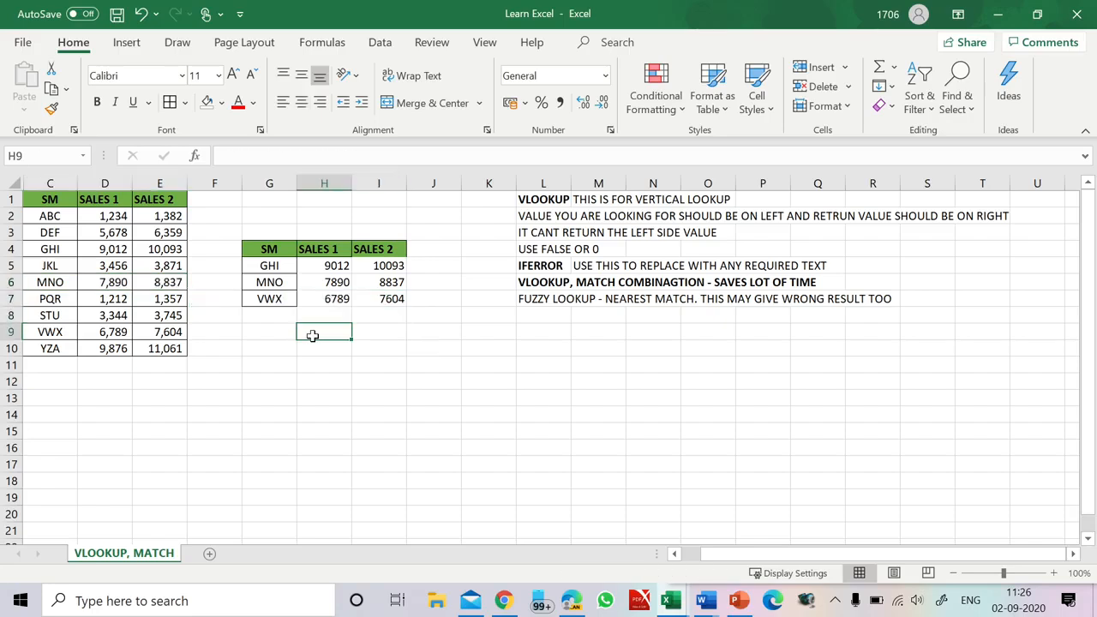
left_click_drag(49, 332, 165, 335)
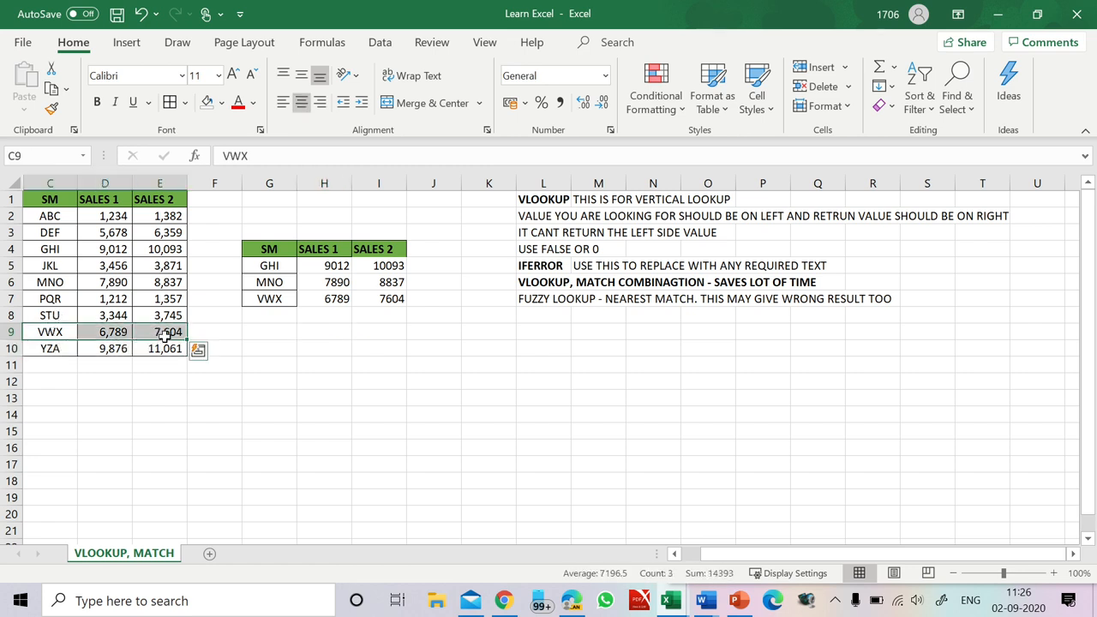
left_click(340, 336)
left_click(322, 262)
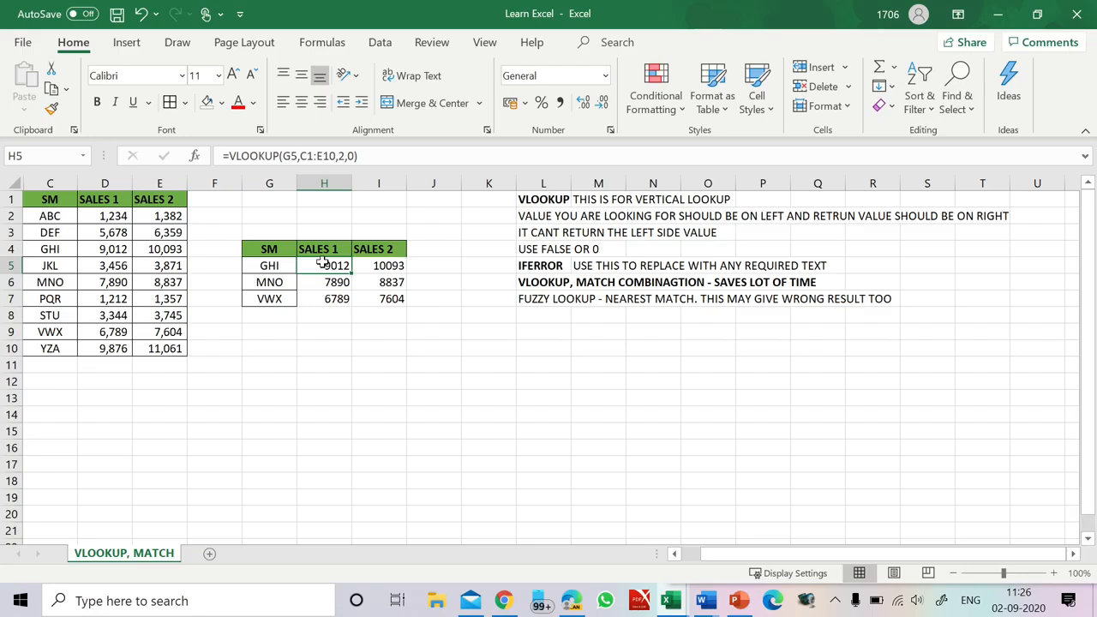
- Add TTT in G8 below VWX and fill the H7 lookup formula down and across through I8
left_click(267, 312)
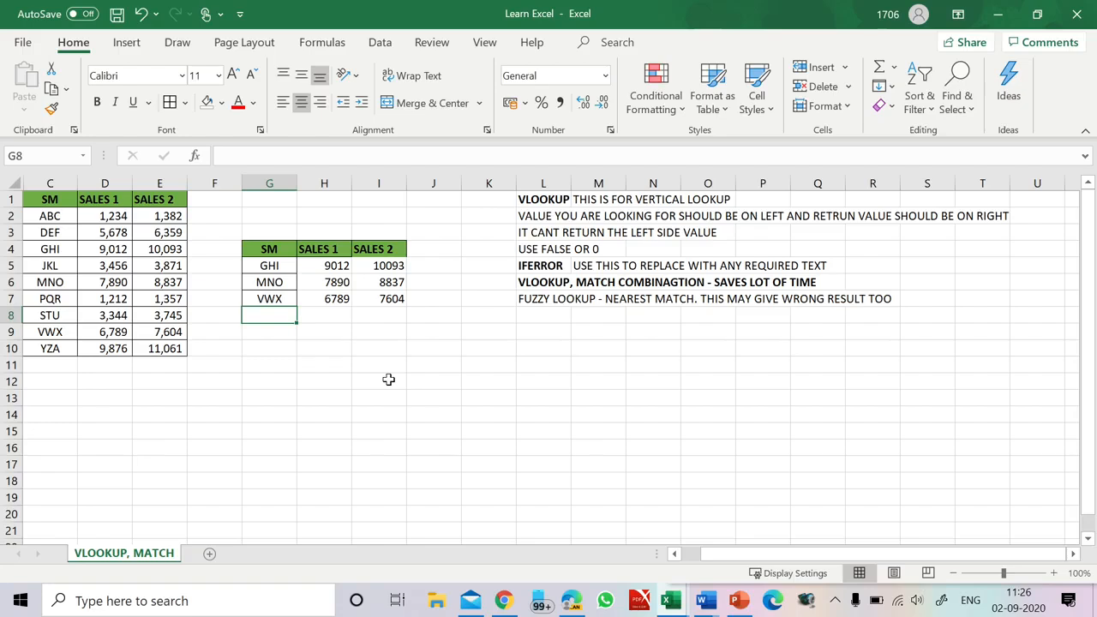
type("TTT")
key("Return")
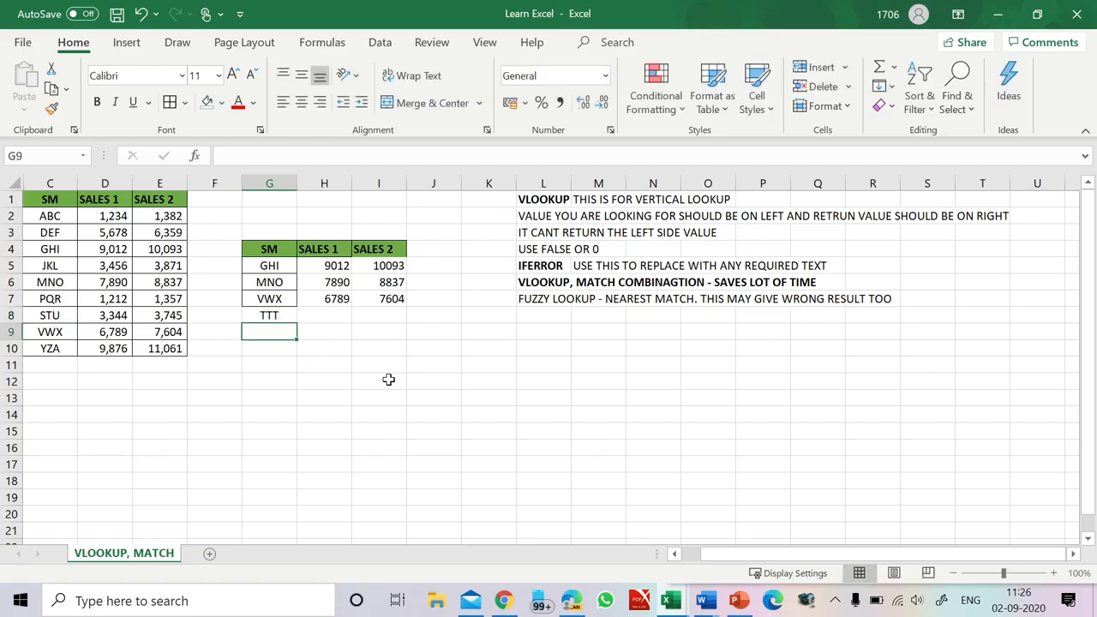
key("Up")
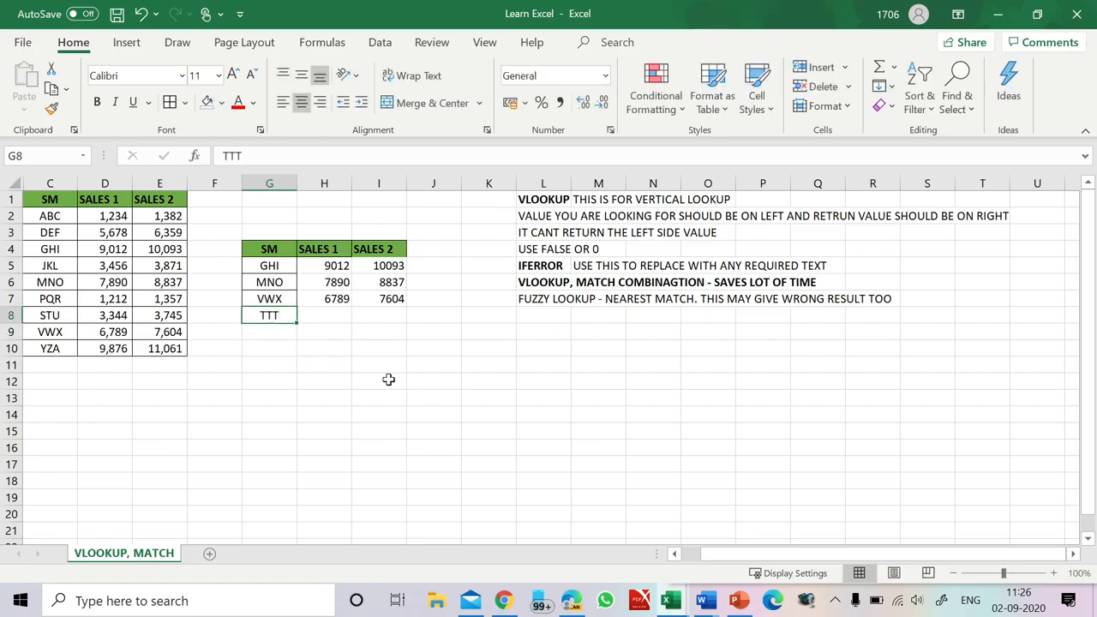
left_click(332, 295)
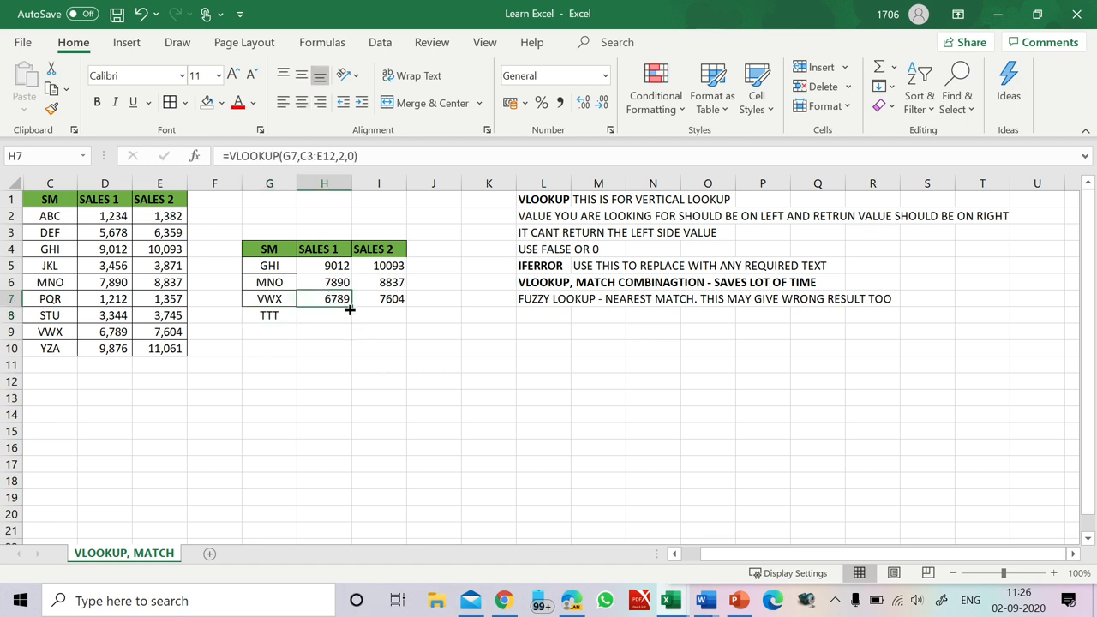
left_click_drag(350, 310, 409, 328)
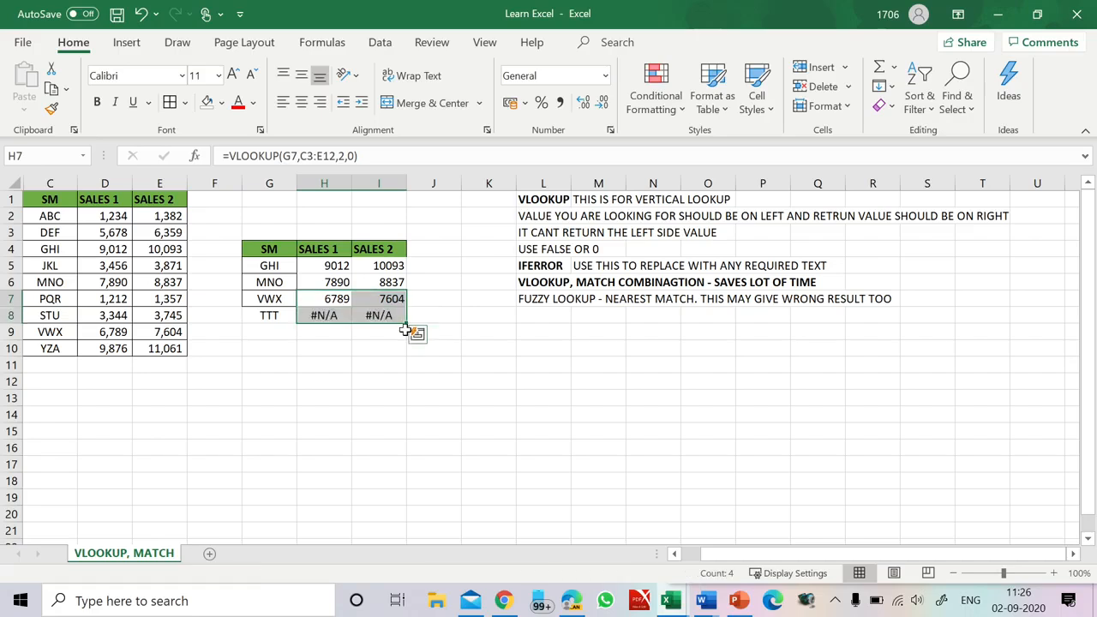
left_click(322, 317)
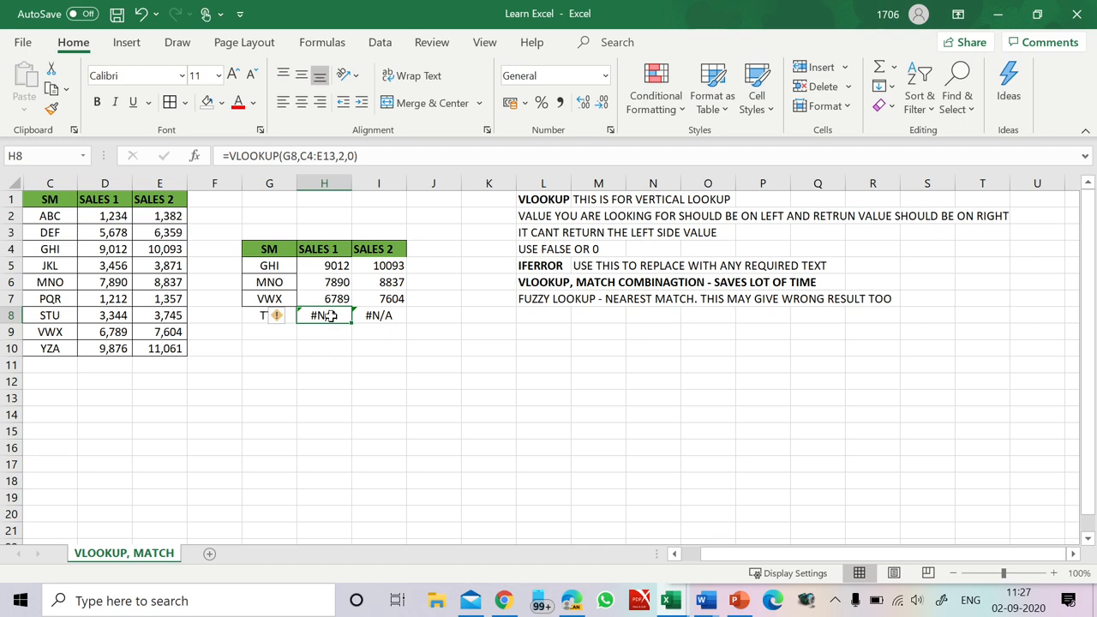
left_click(231, 155)
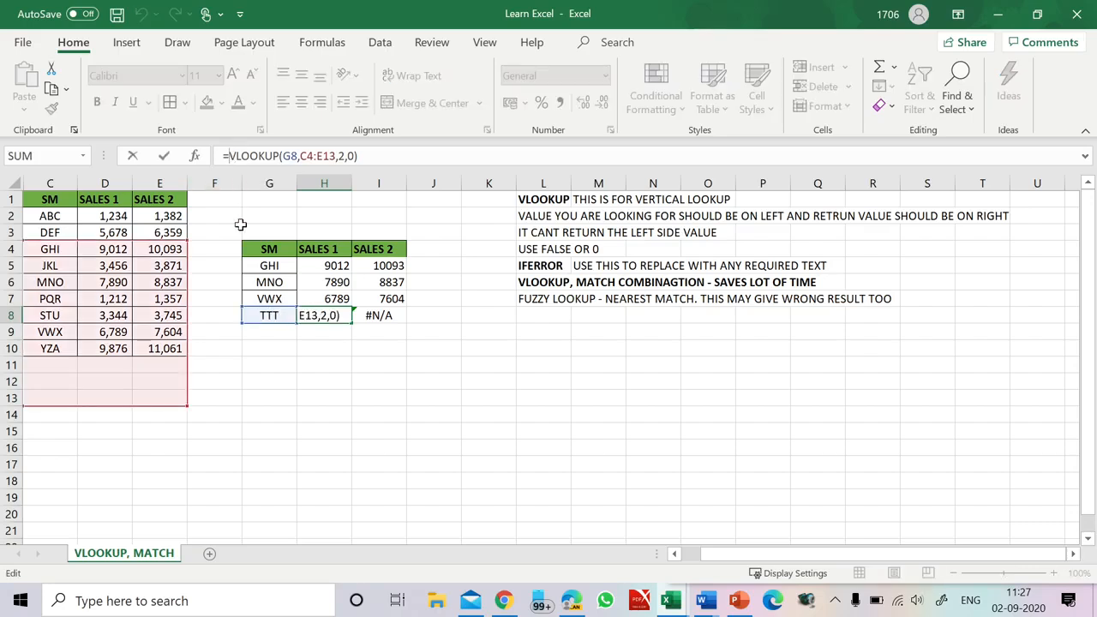
type("iferro")
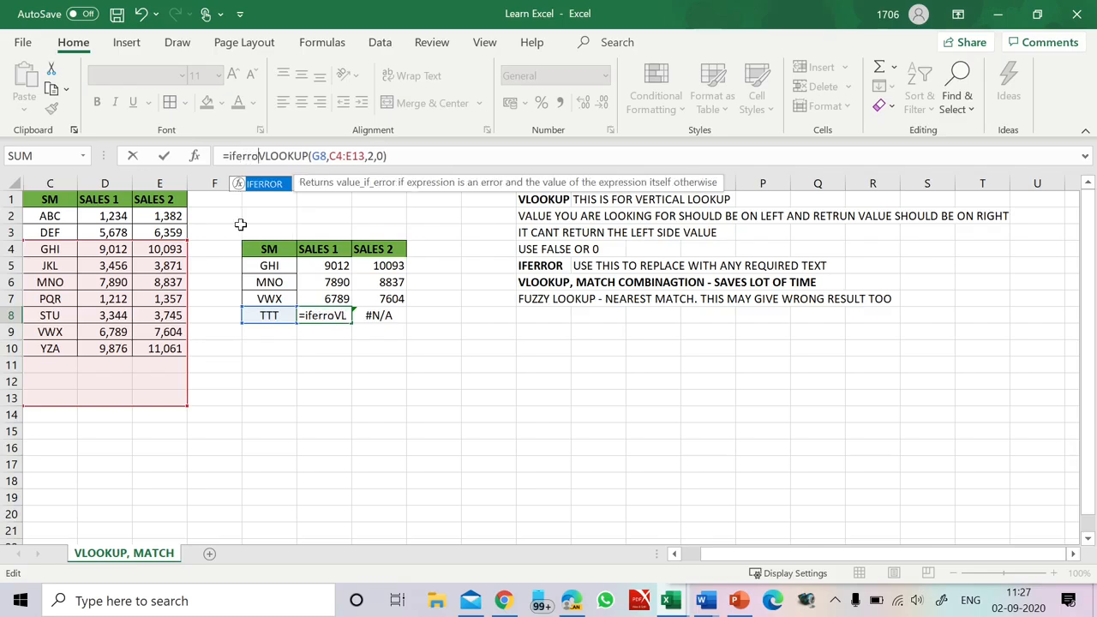
type("r")
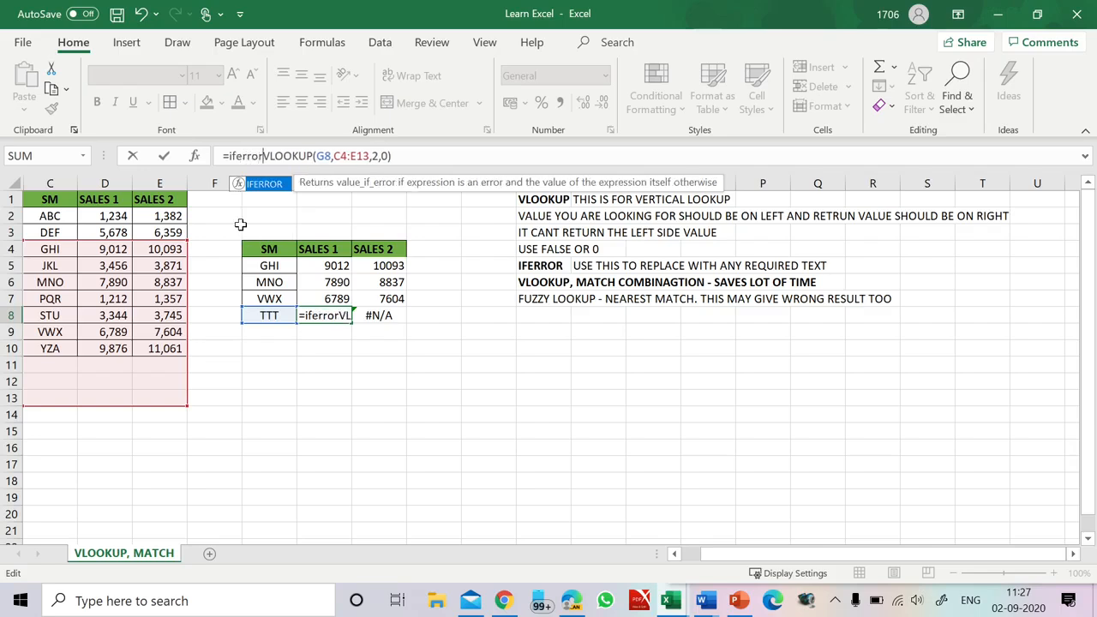
type("(")
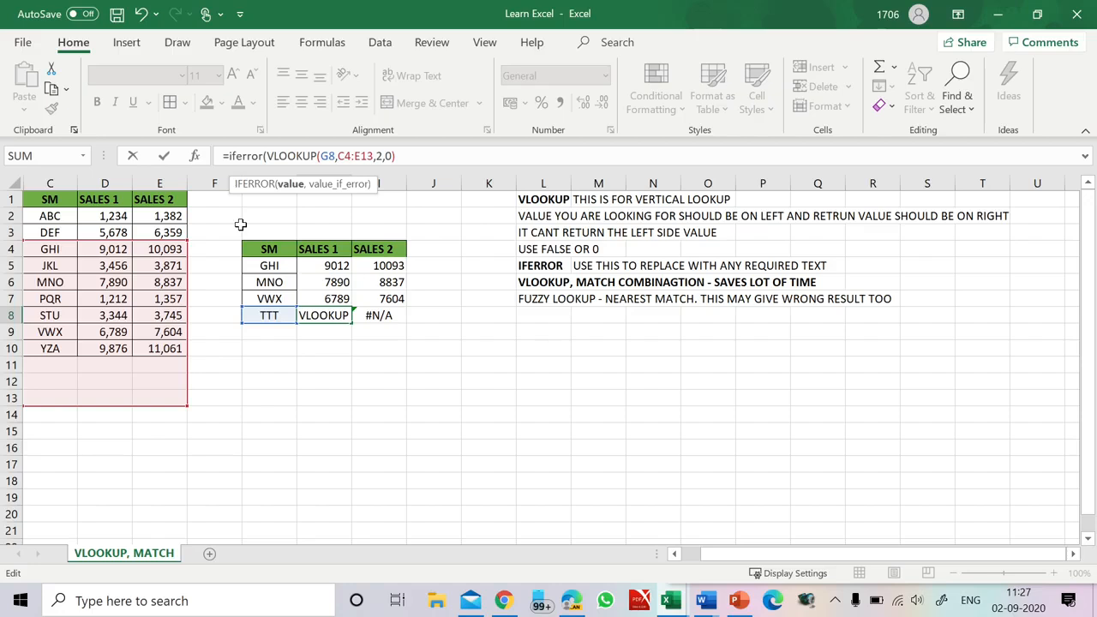
key("Right")
key("Right")
key("Right")
key("Right")
key("Right")
key("Right")
key("Escape")
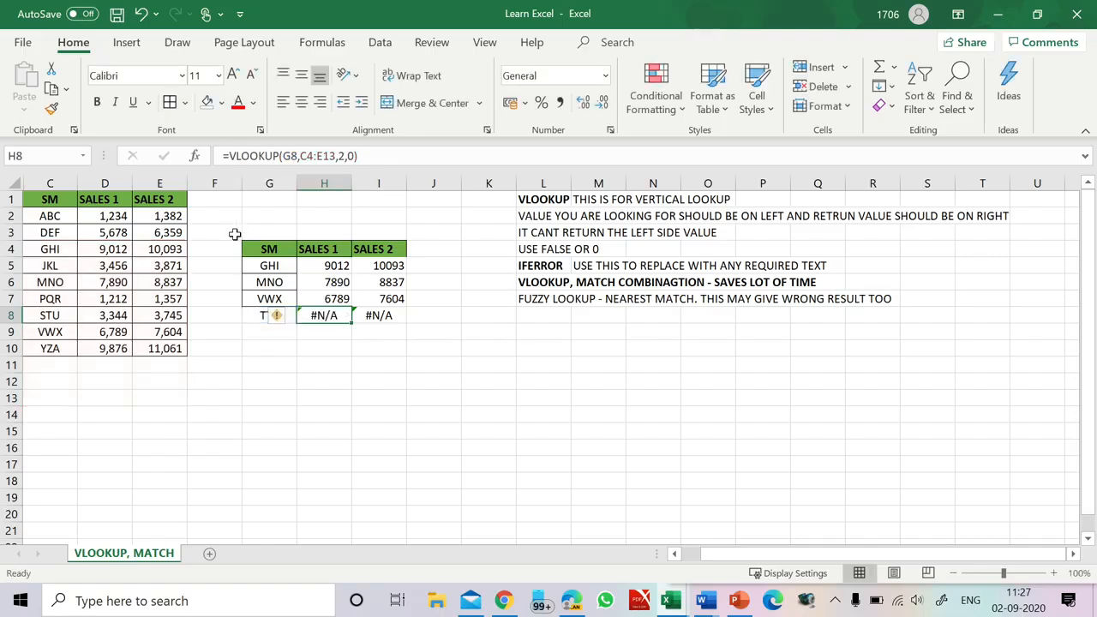
double_click(330, 316)
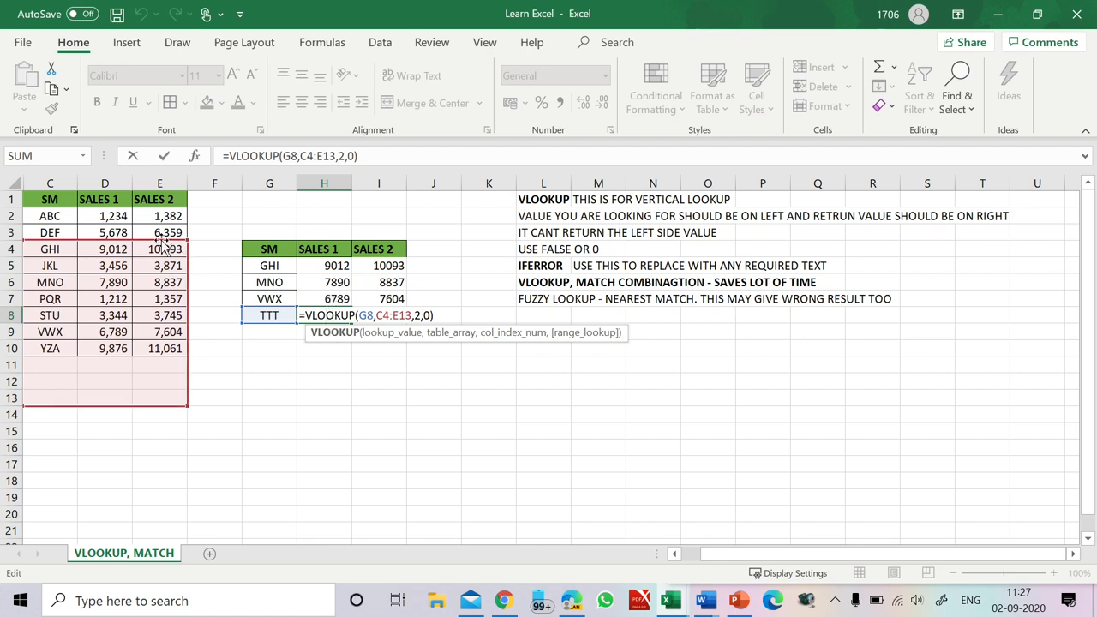
left_click_drag(163, 241, 166, 196)
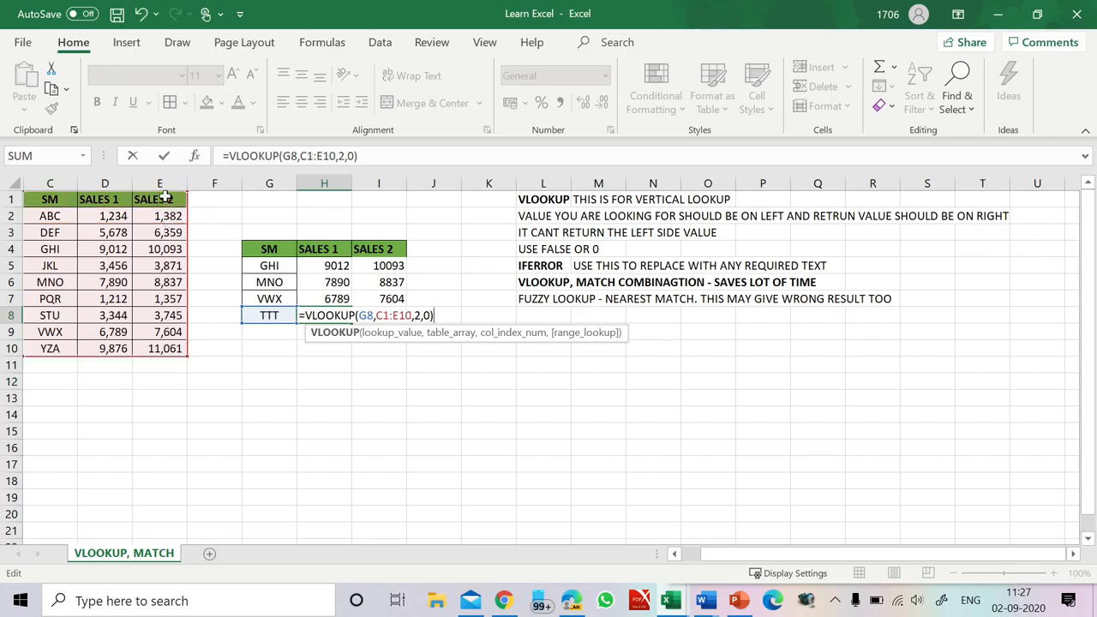
key("Escape")
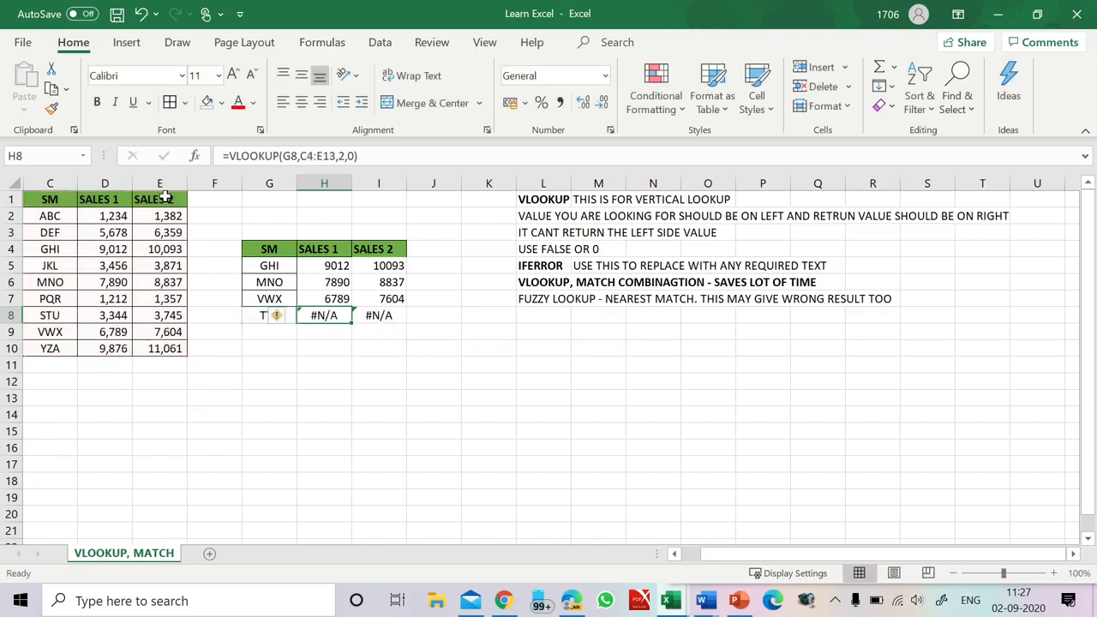
- Make the table array in the H5 VLOOKUP formula absolute as $C$1:$E$10
left_click(322, 264)
double_click(323, 265)
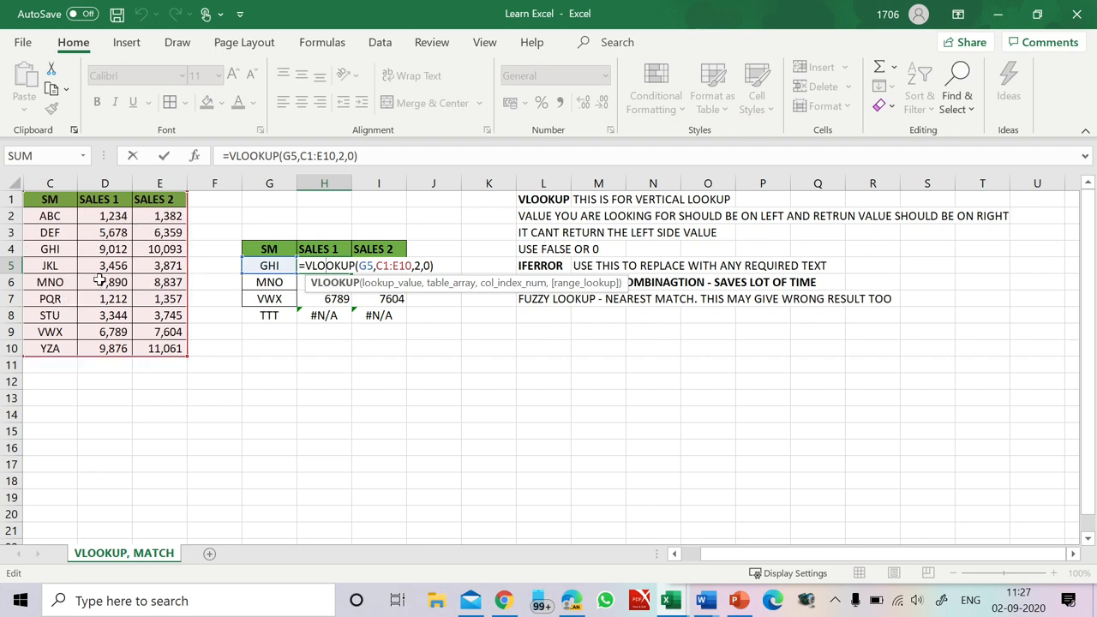
left_click(377, 266)
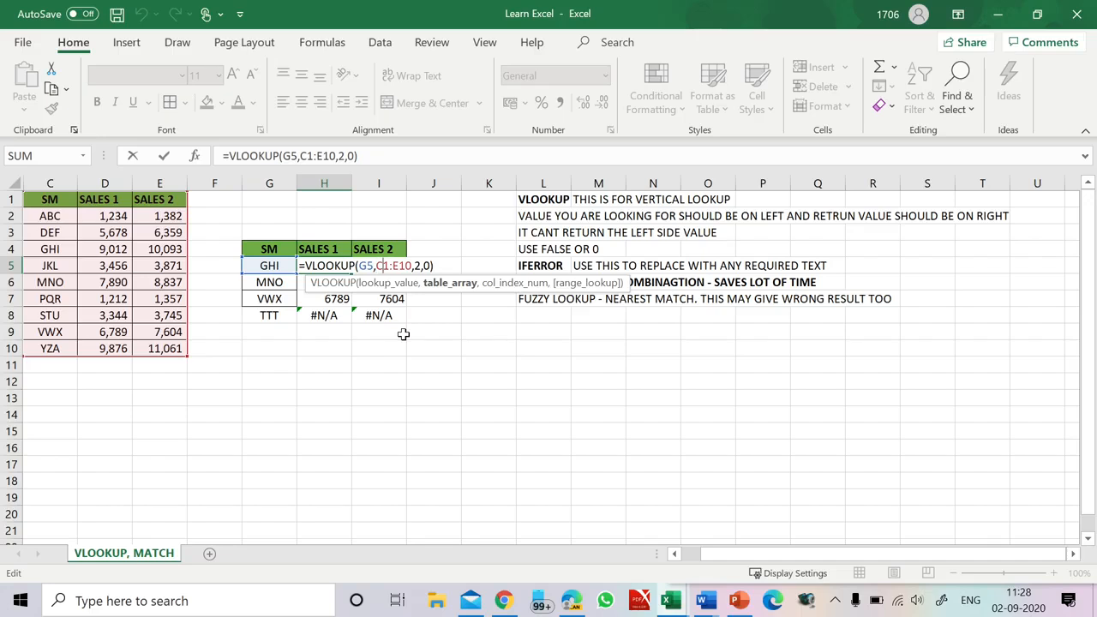
key("Right")
key("Left")
key("Left")
key("Left")
key("F4")
key("Right")
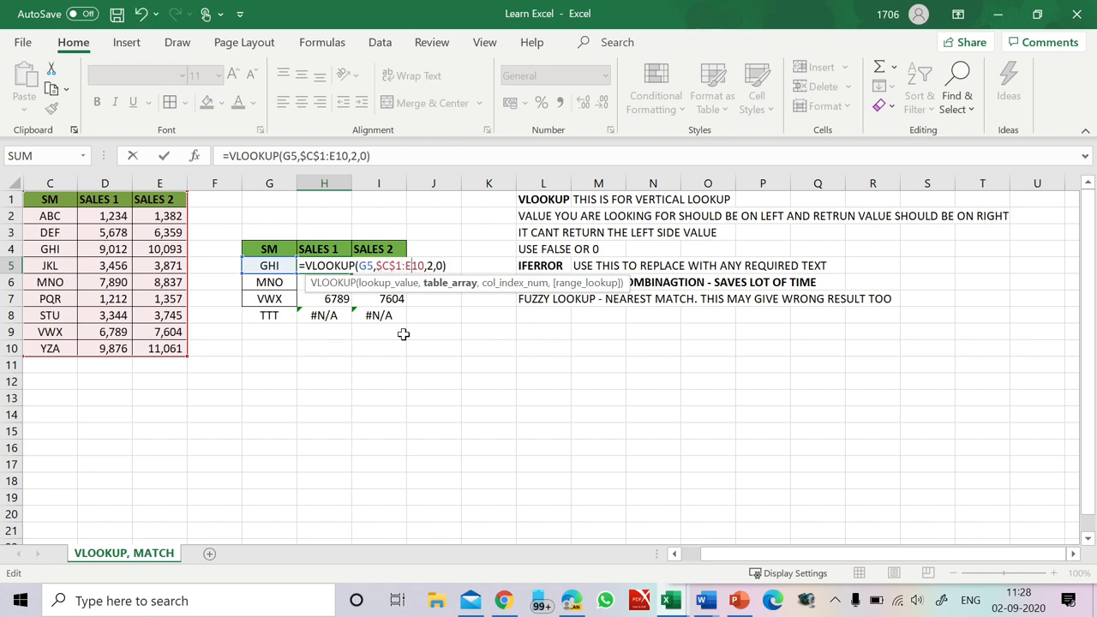
key("Right")
key("Right")
key("F4")
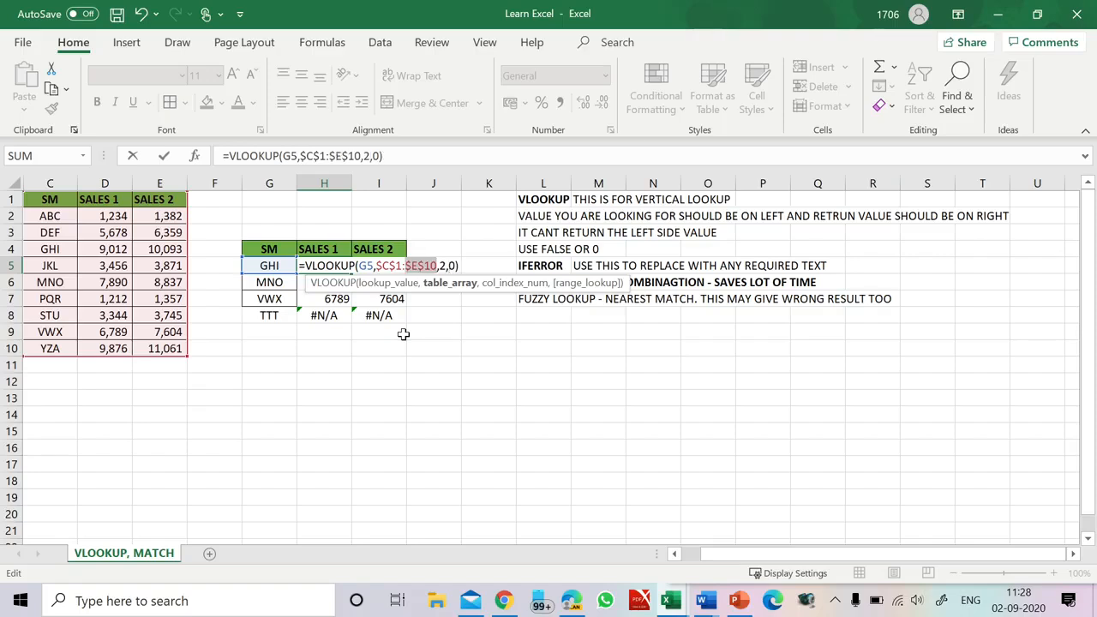
key("Left")
key("Left")
key("Left")
key("Left")
key("Left")
key("Right")
key("Right")
key("Left")
key("Left")
key("Return")
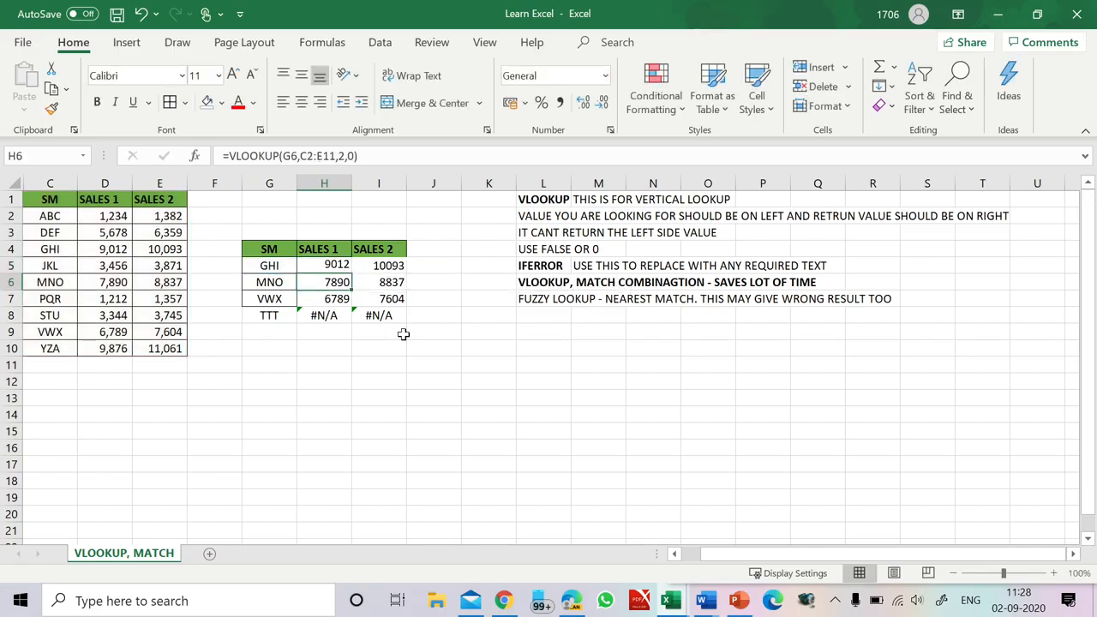
- Fill the SALES 1 formula from H5 down to H8 and check the references in H8
left_click(339, 264)
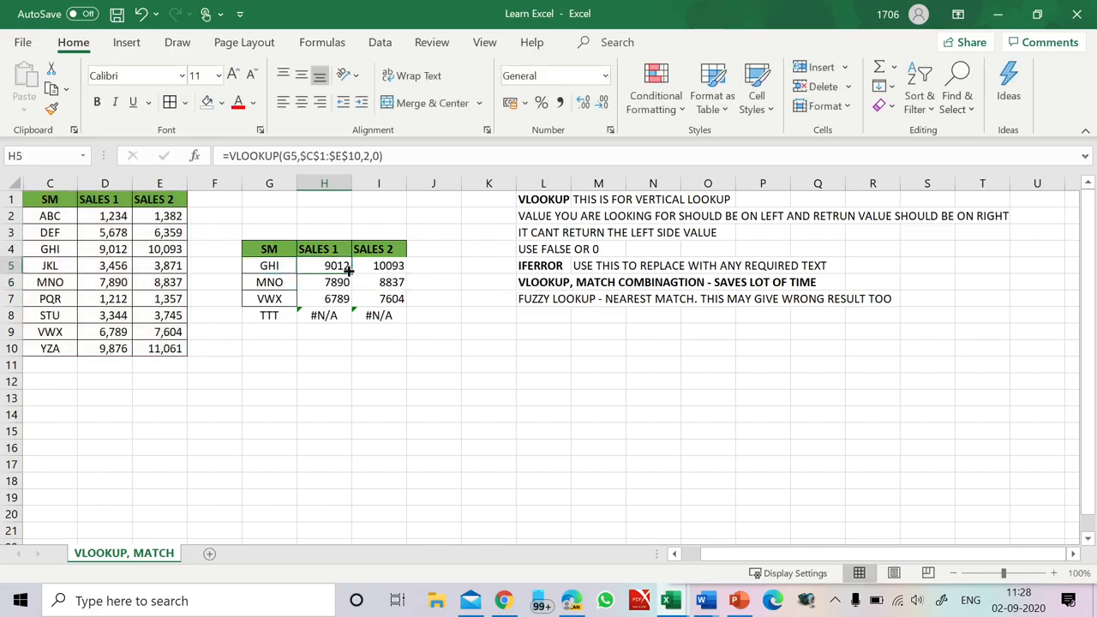
left_click_drag(354, 273, 349, 321)
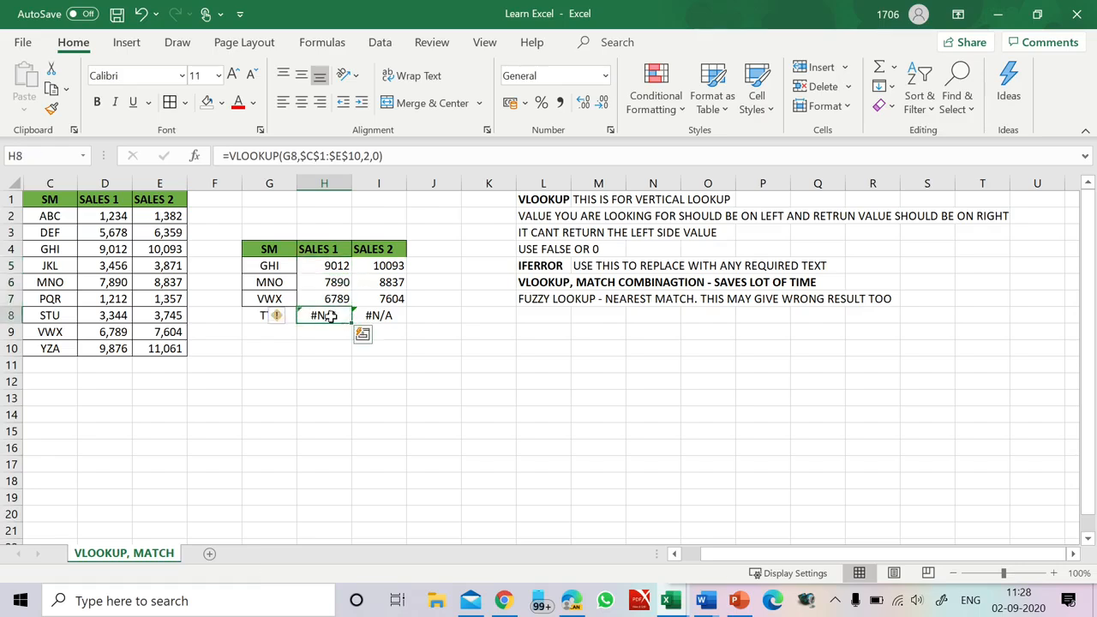
double_click(333, 315)
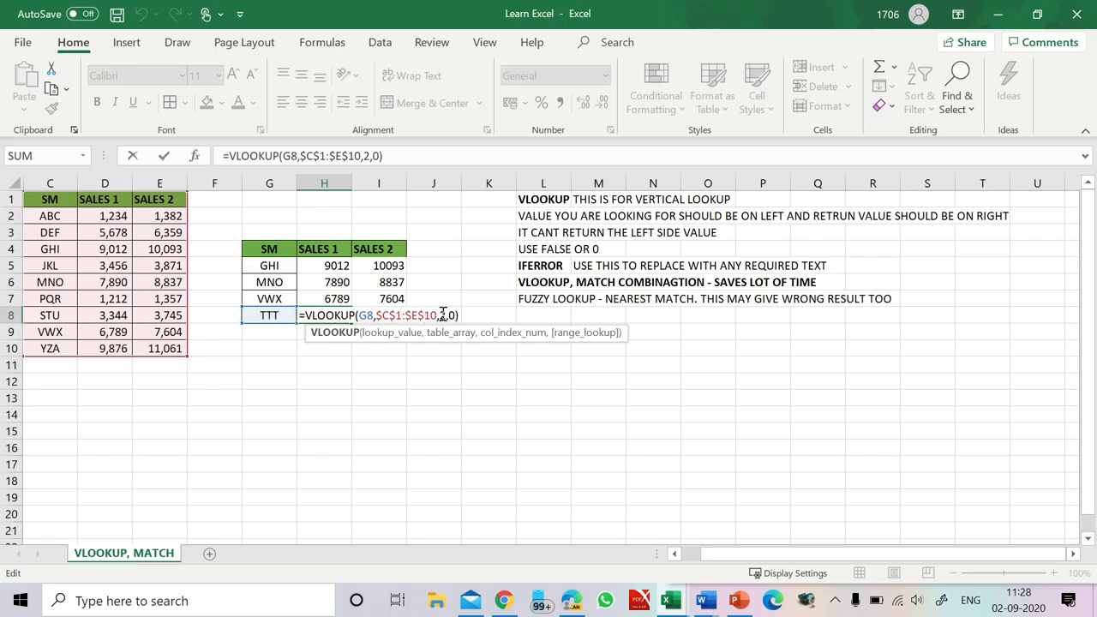
key("ctrl+Return")
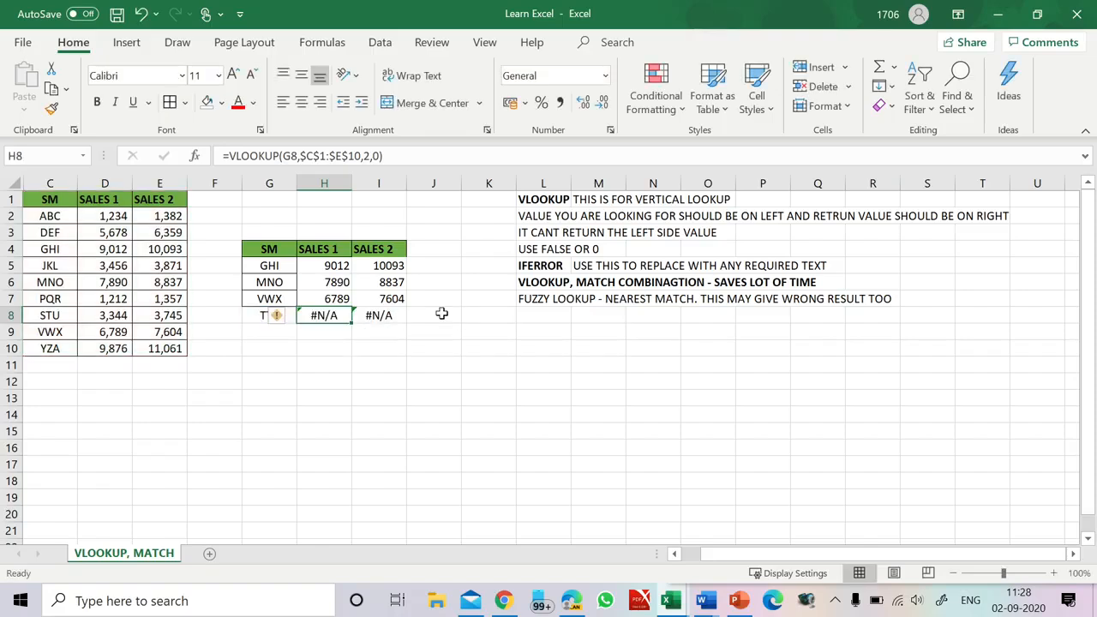
- Wrap the VLOOKUP in H8 in IFERROR with "Not Available" as the fallback and widen column H to fit the text
double_click(318, 315)
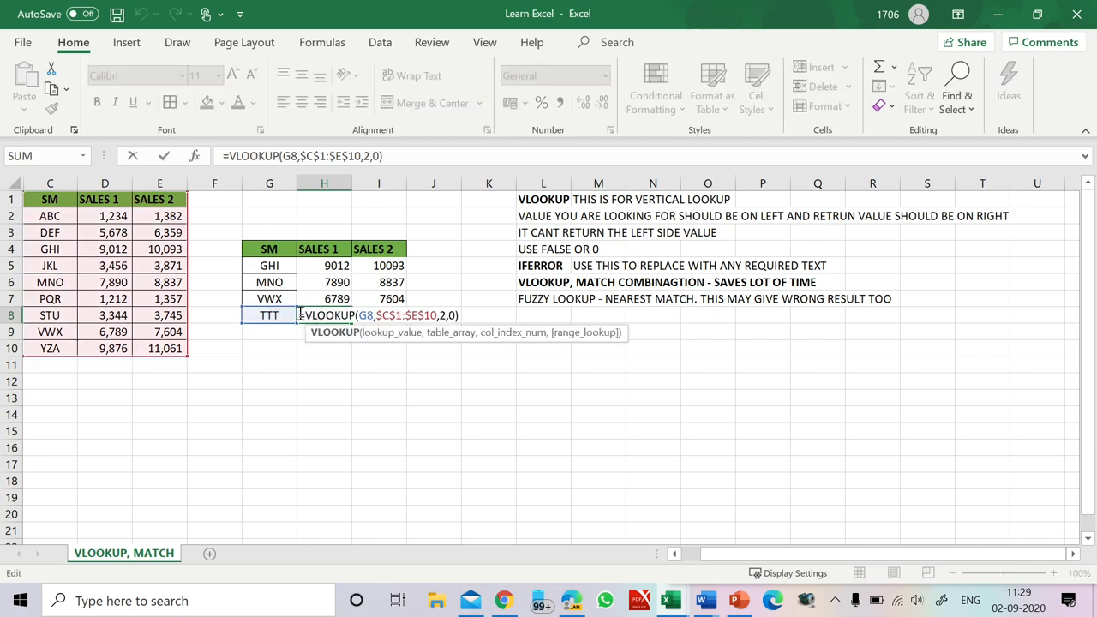
left_click(306, 314)
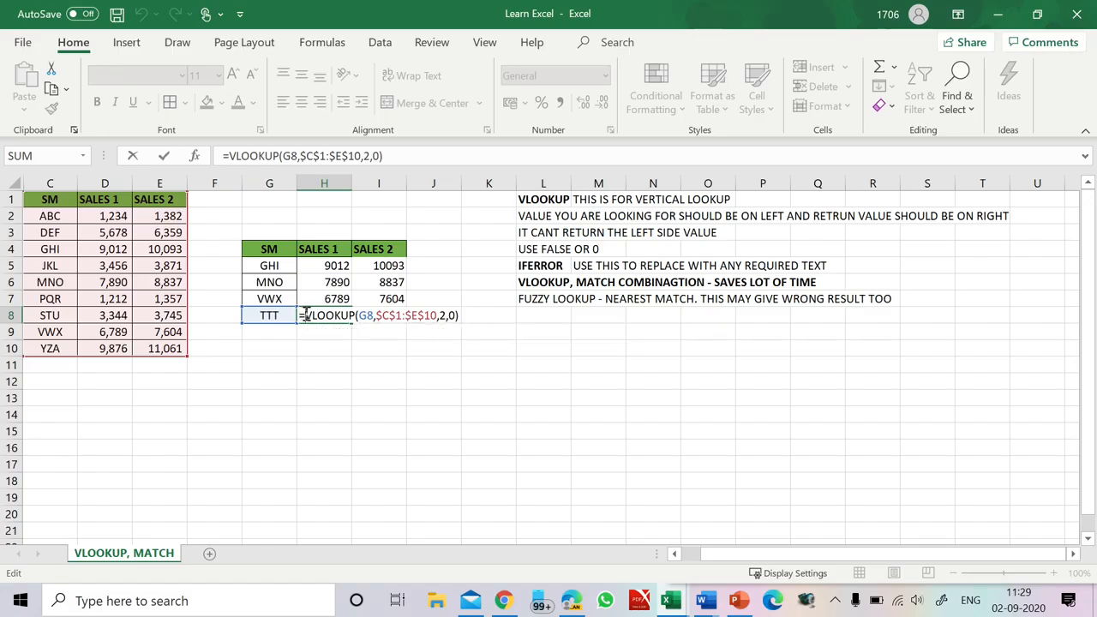
type("if")
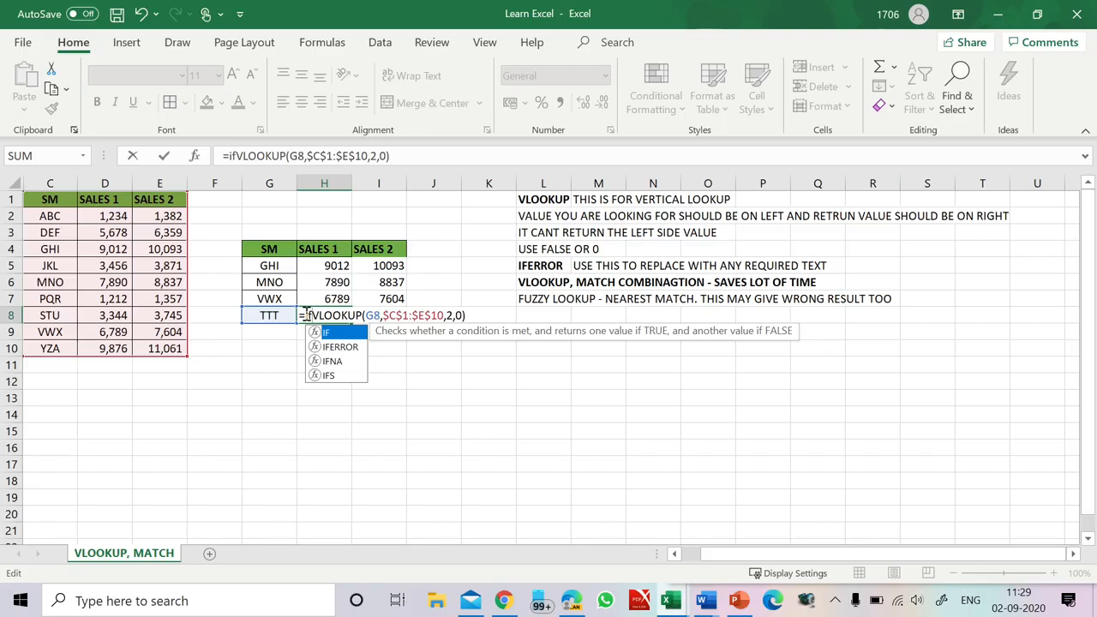
type("error")
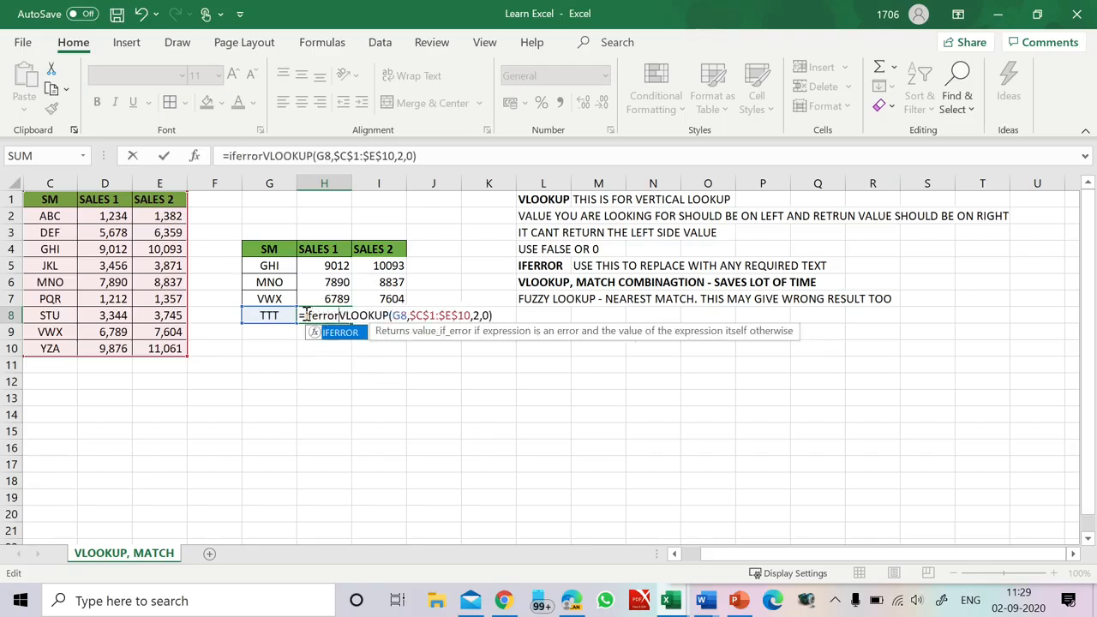
type("(")
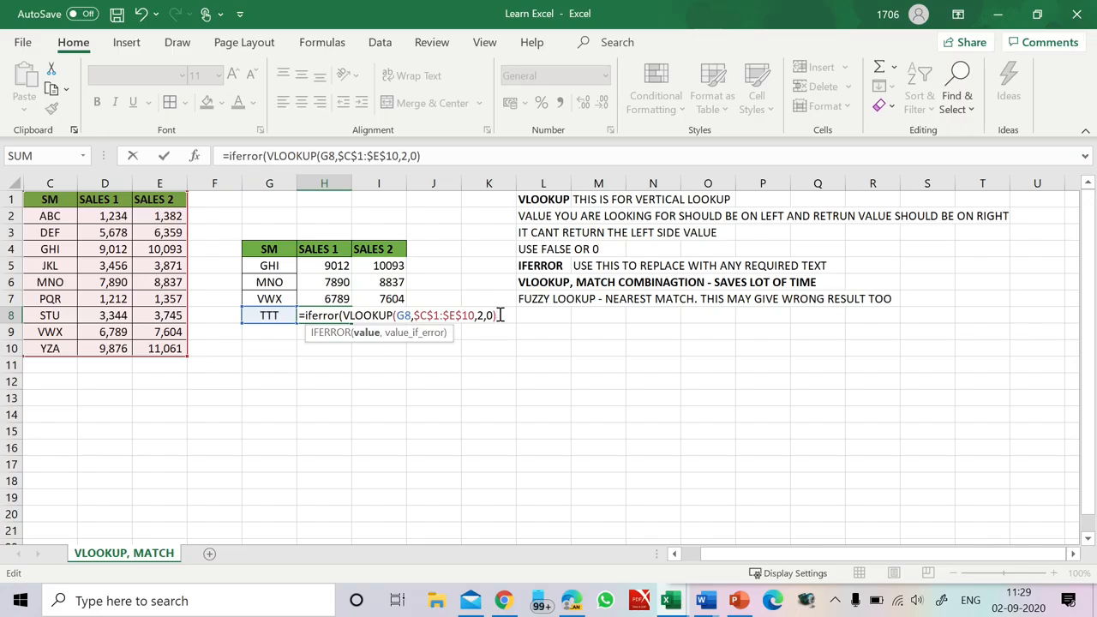
type(",")
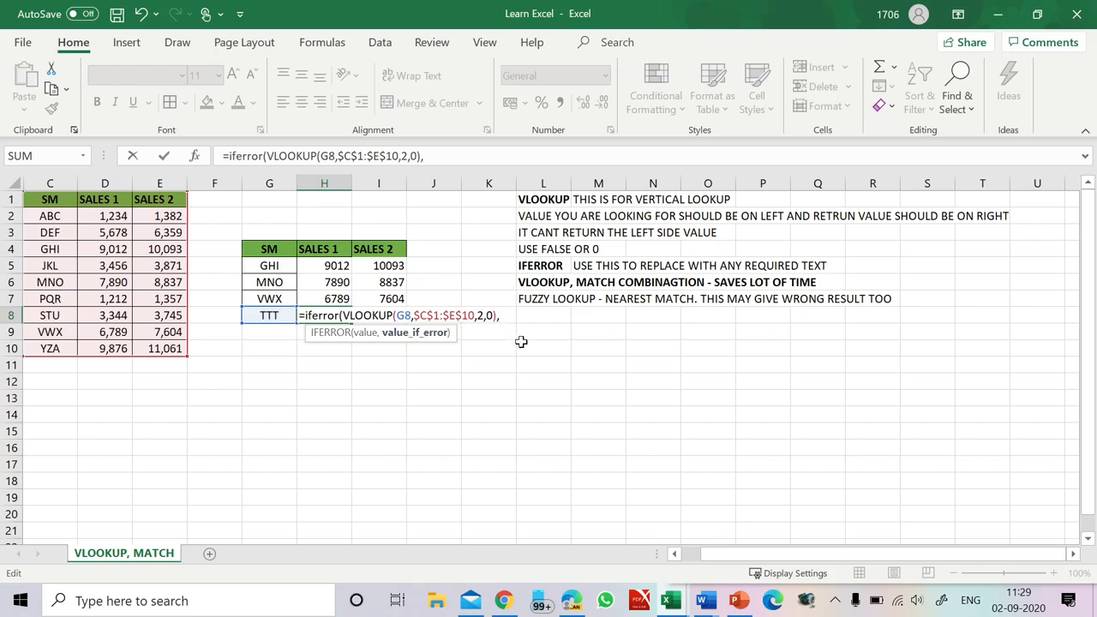
type("\"Not Available ")
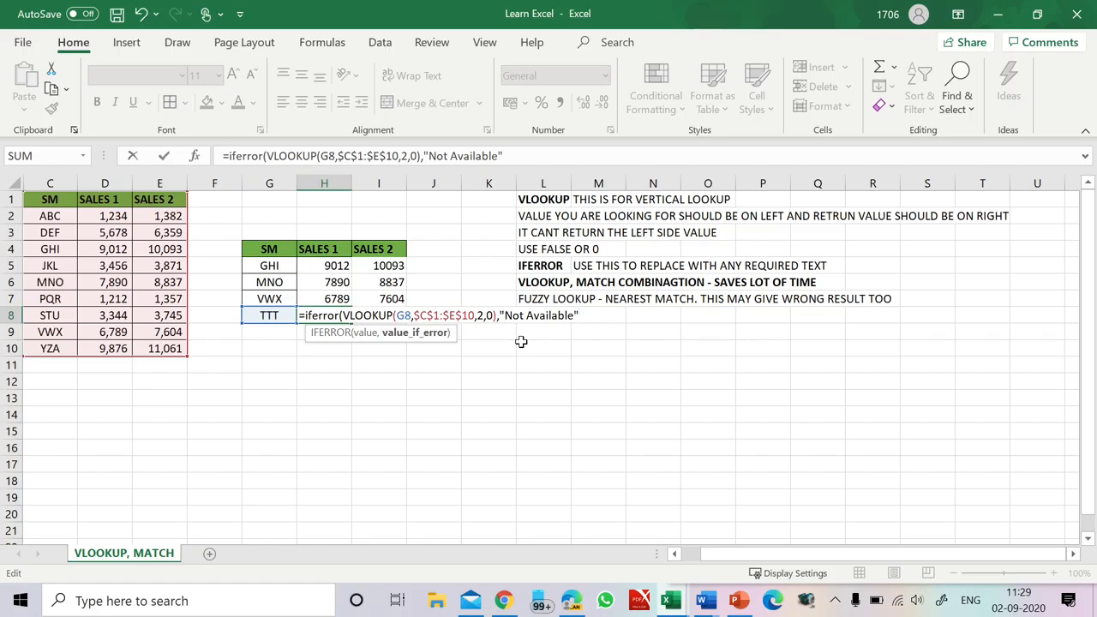
type(")")
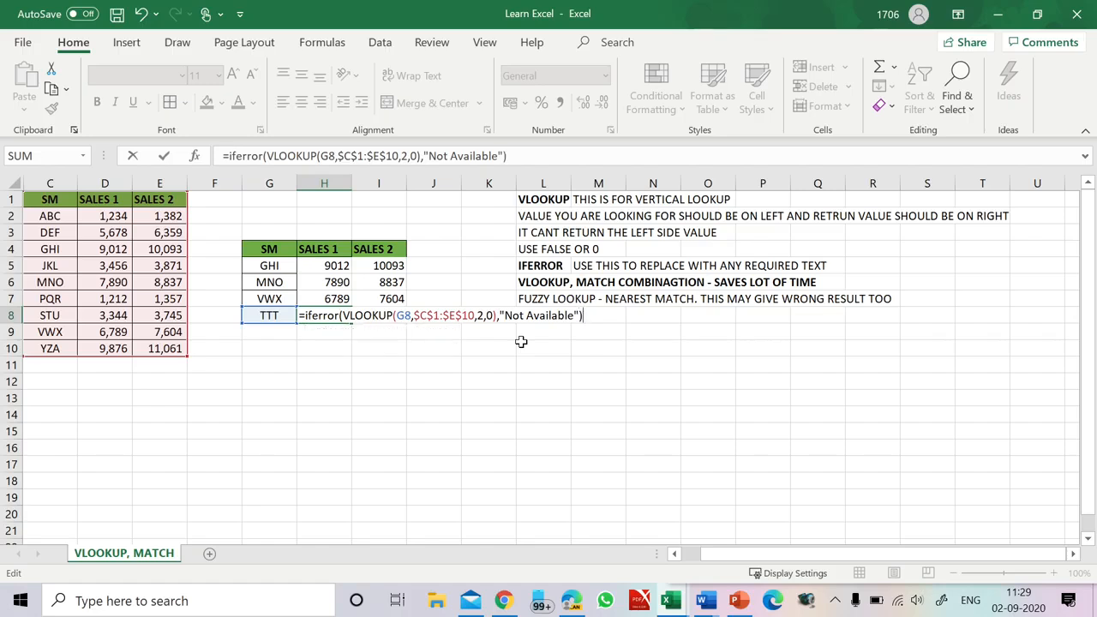
key("Return")
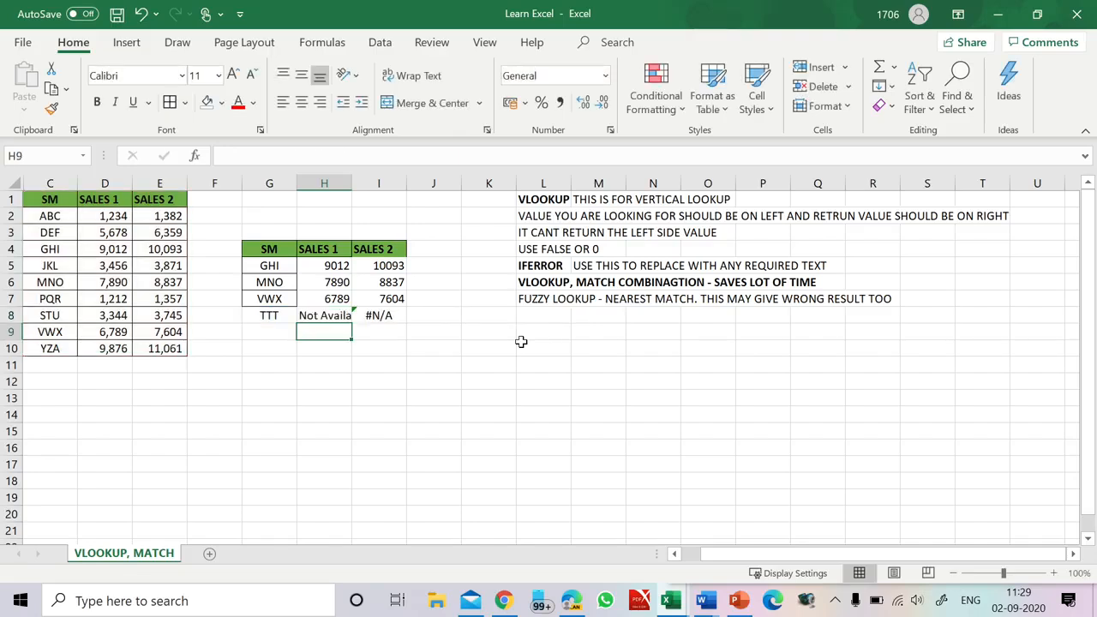
left_click(319, 315)
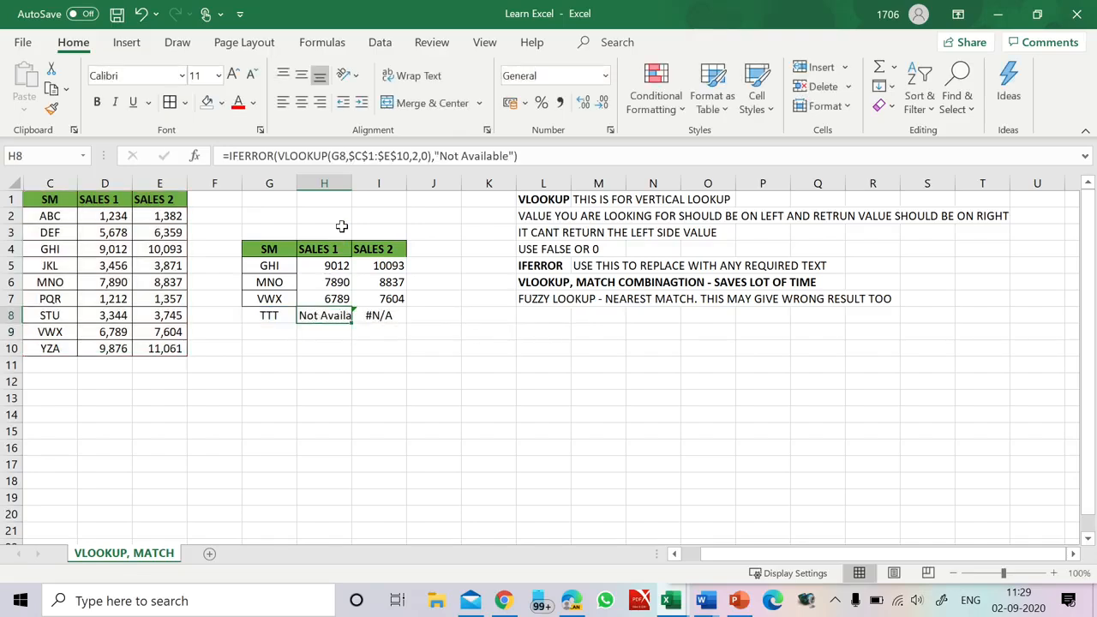
left_click_drag(353, 183, 375, 185)
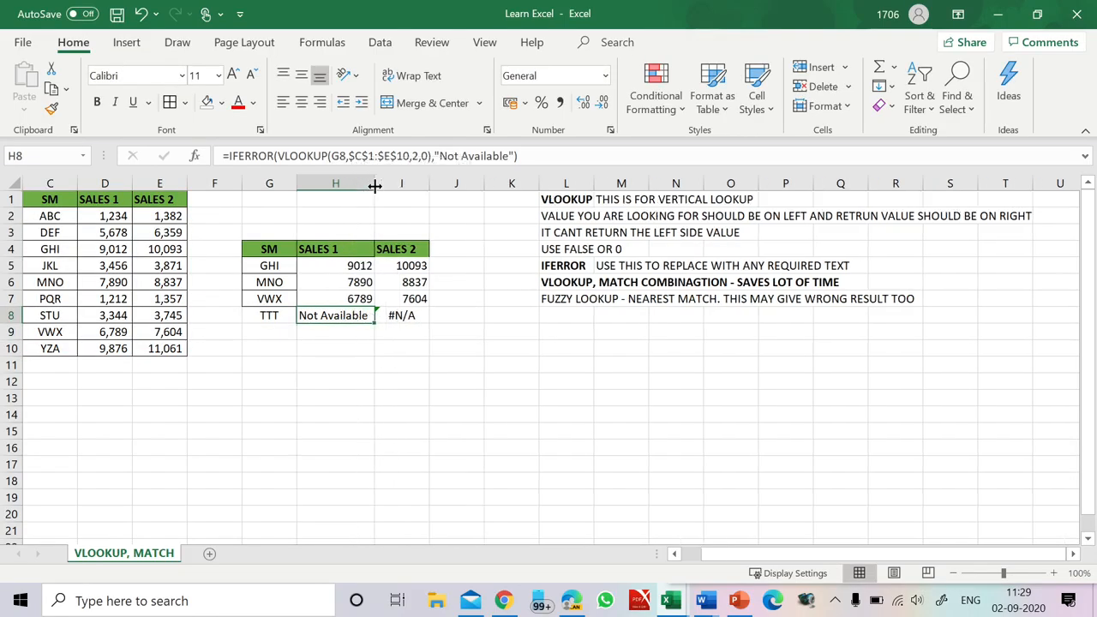
- Try an empty string as the IFERROR fallback in H8, and undo the change
left_click(476, 157)
left_click(509, 156)
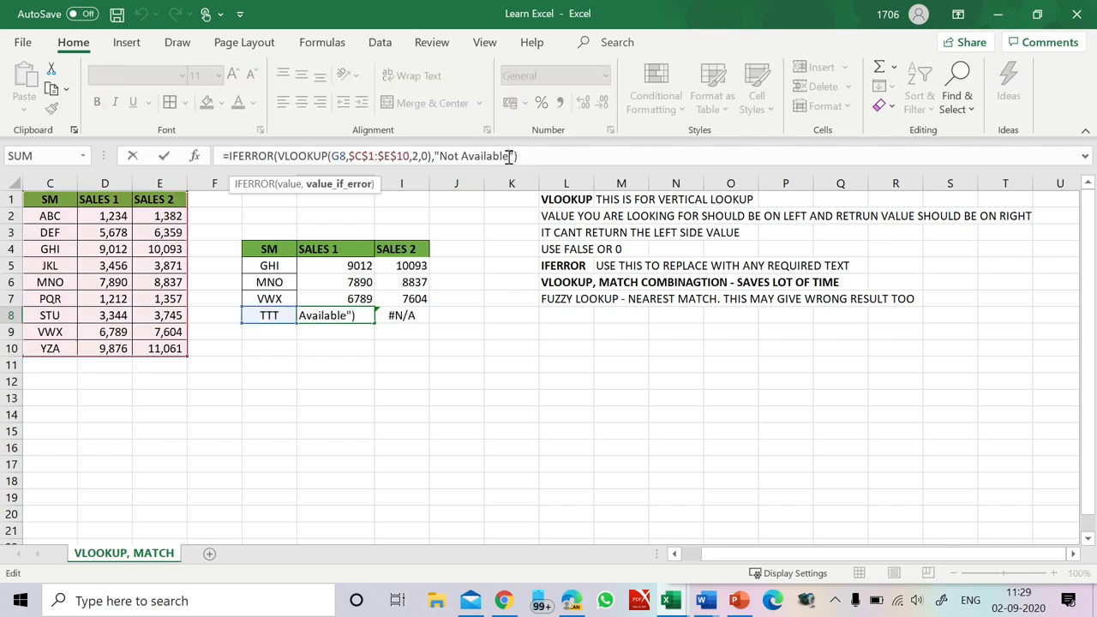
key("BackSpace")
key("BackSpace")
key("BackSpace")
key("BackSpace")
key("BackSpace")
key("BackSpace")
key("BackSpace")
key("BackSpace")
key("BackSpace")
key("BackSpace")
key("BackSpace")
key("BackSpace")
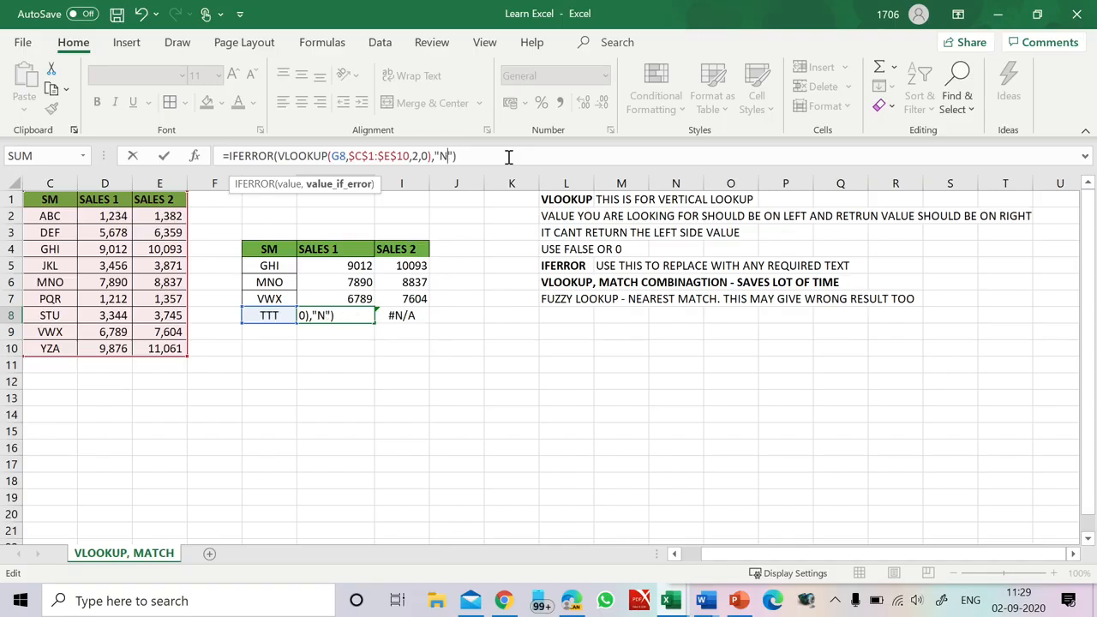
key("BackSpace")
key("Return")
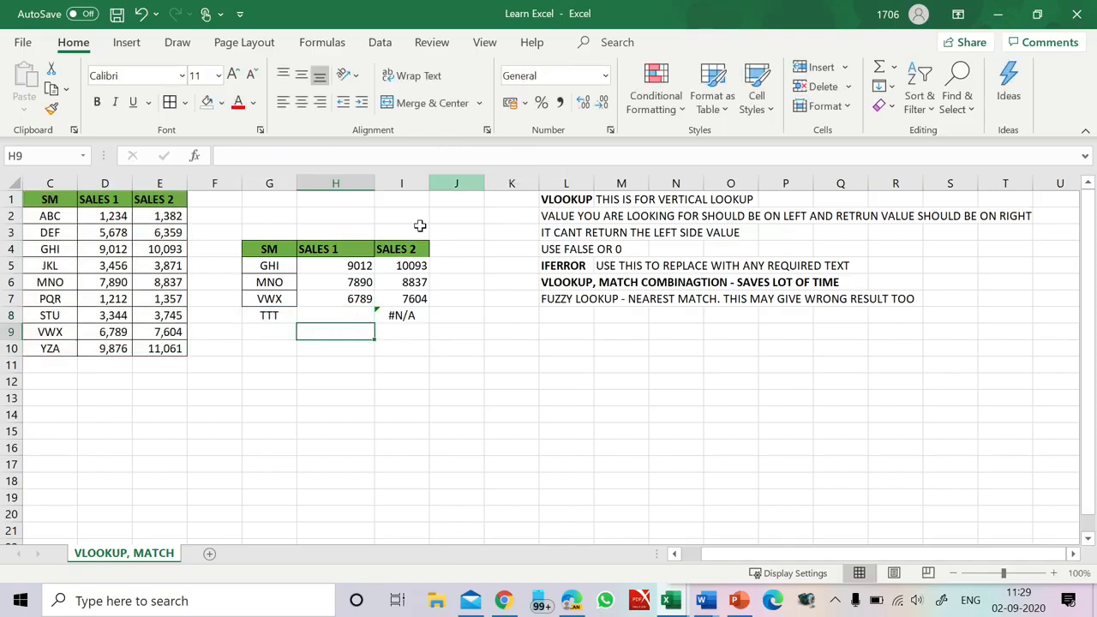
left_click(335, 315)
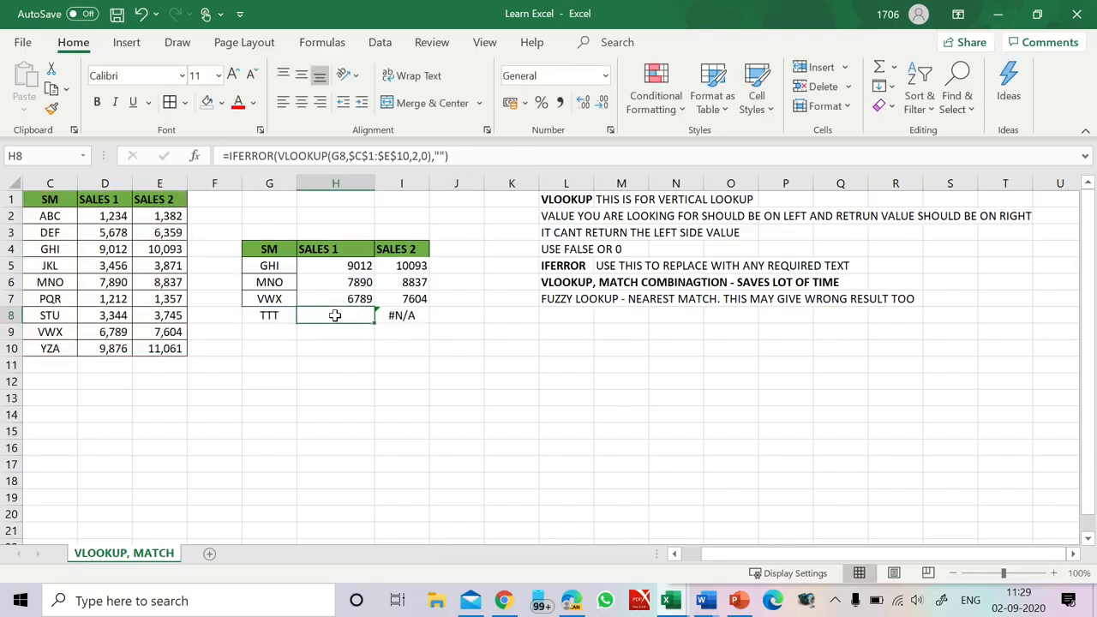
key("ctrl+z")
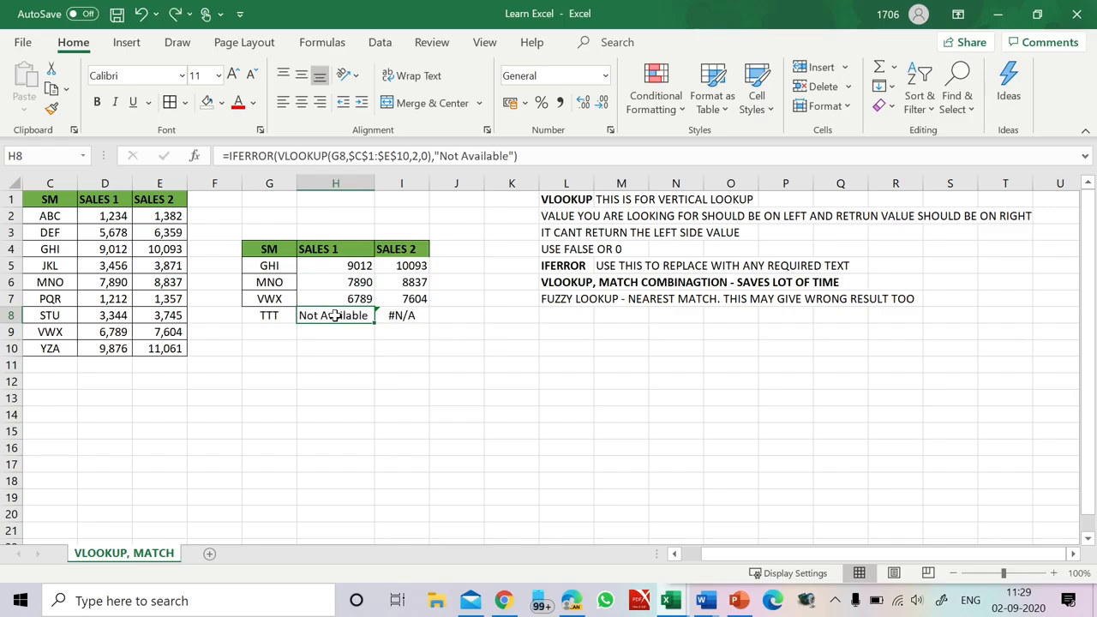
- Copy the IFERROR formula from H8 into H5:H7 and check the formula in H5
key("ctrl+c")
left_click_drag(339, 297, 343, 268)
key("ctrl+v")
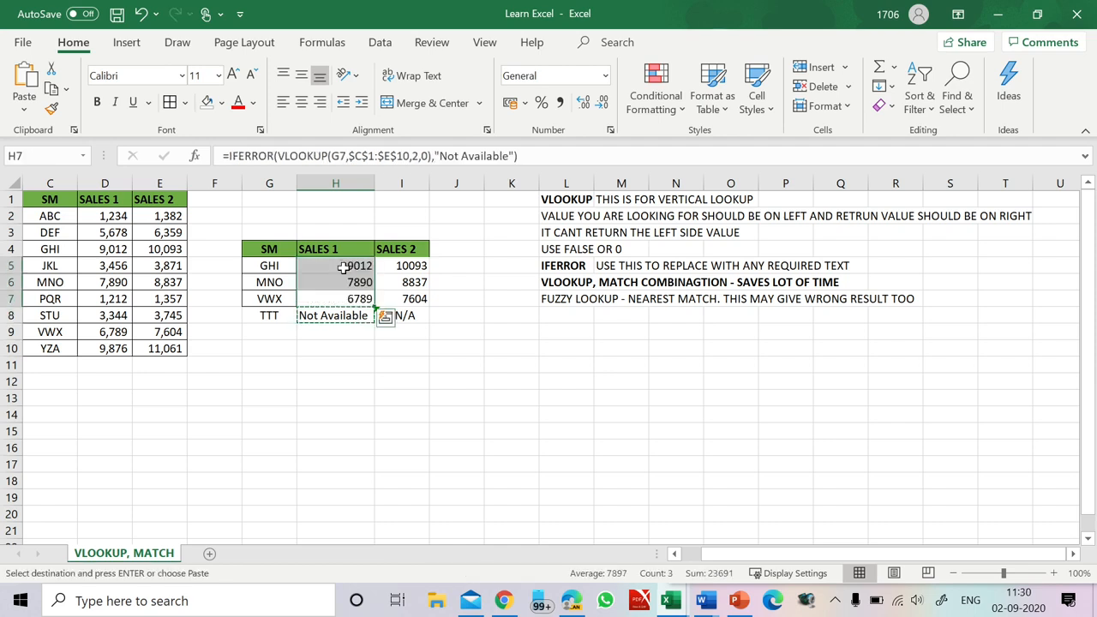
left_click(343, 268)
double_click(343, 269)
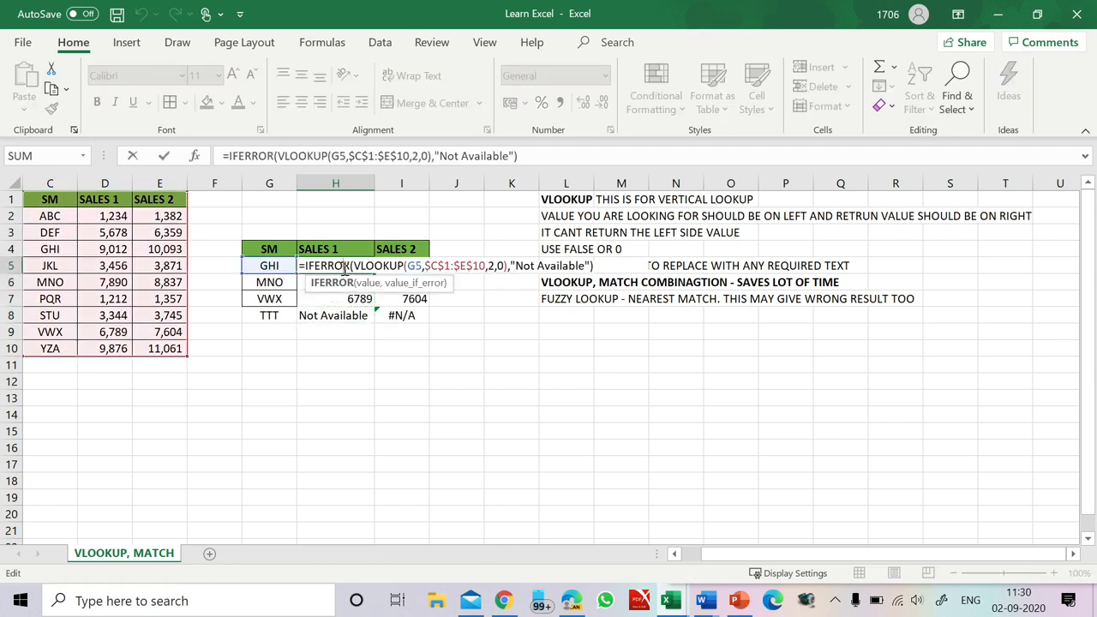
key("Escape")
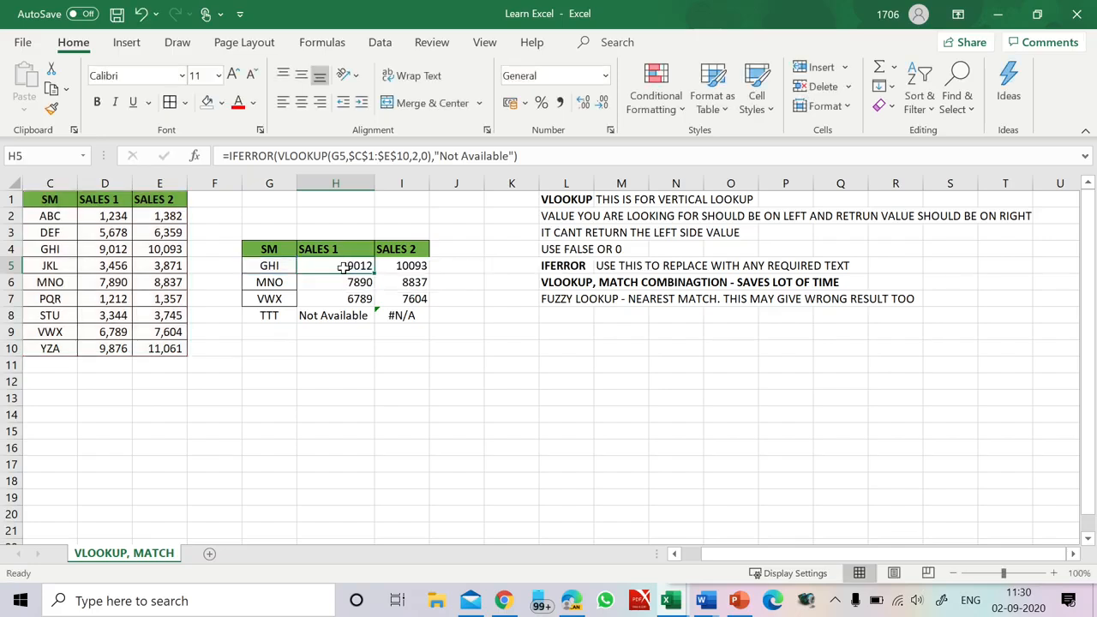
- Copy the H5 formula into the SALES 2 cells I5:I8 and check the lookup value reference in I5
left_click(400, 268)
left_click(355, 267)
key("ctrl+c")
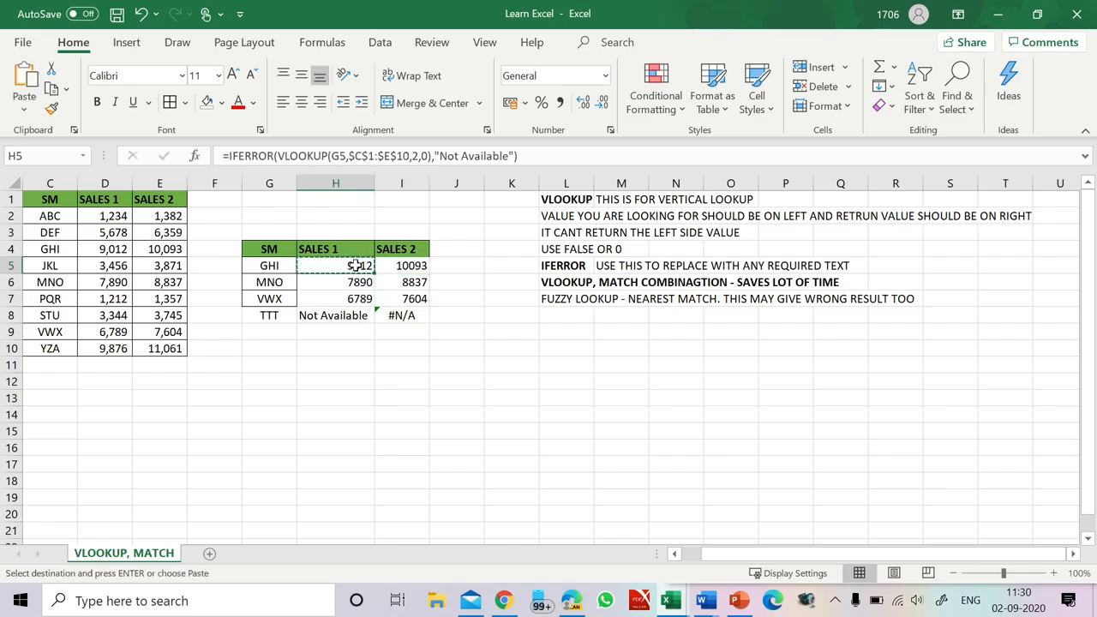
key("Right")
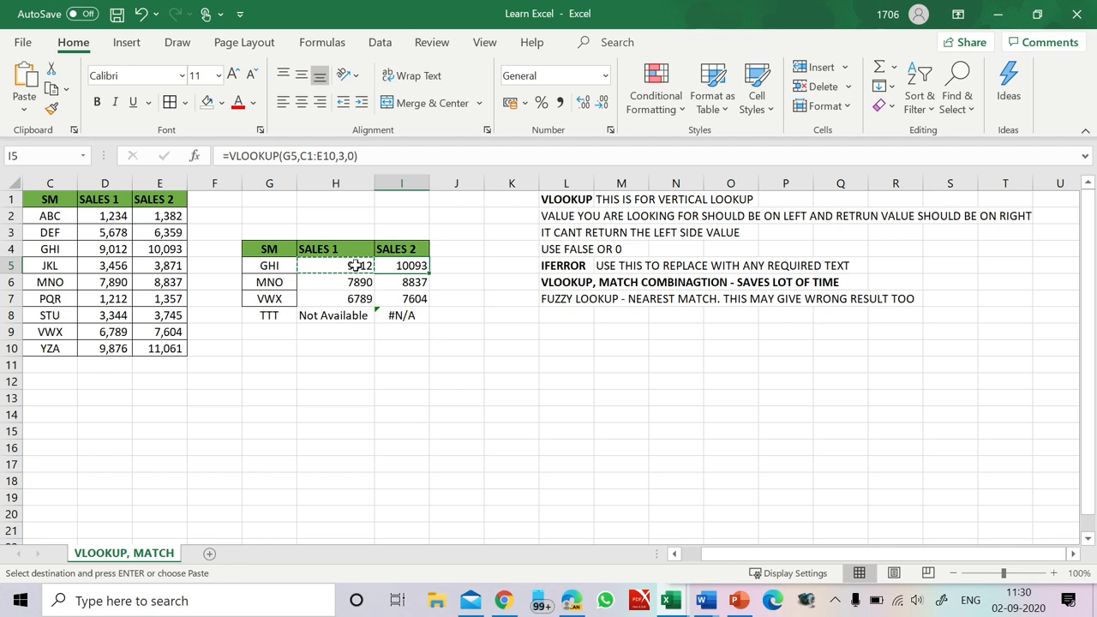
key("shift+Down")
key("shift+Down")
key("shift+Down")
key("ctrl+v")
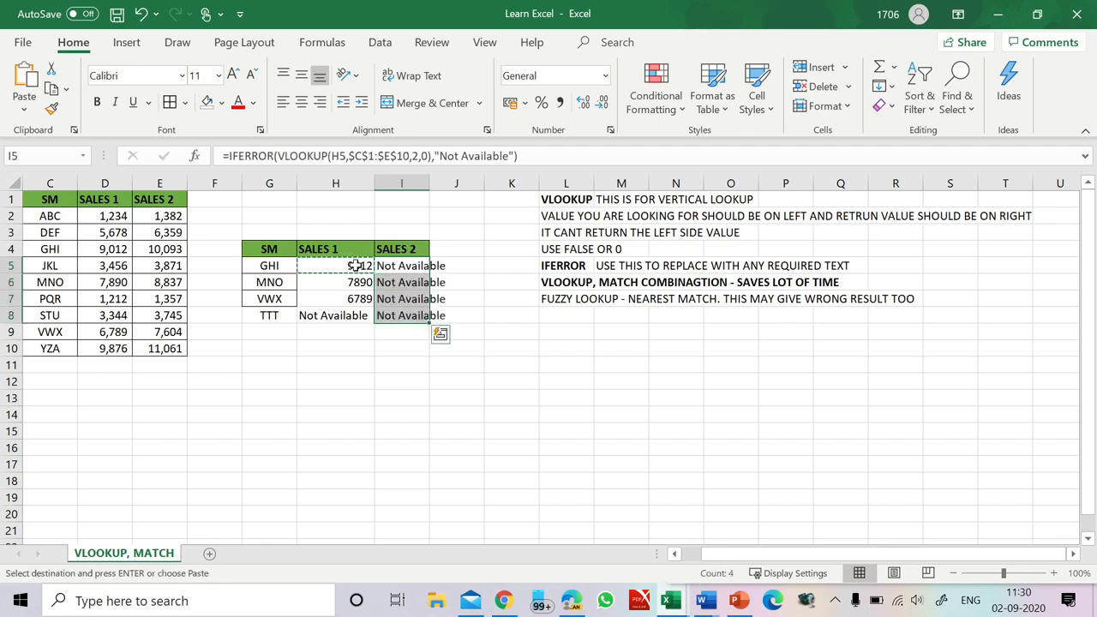
left_click(400, 268)
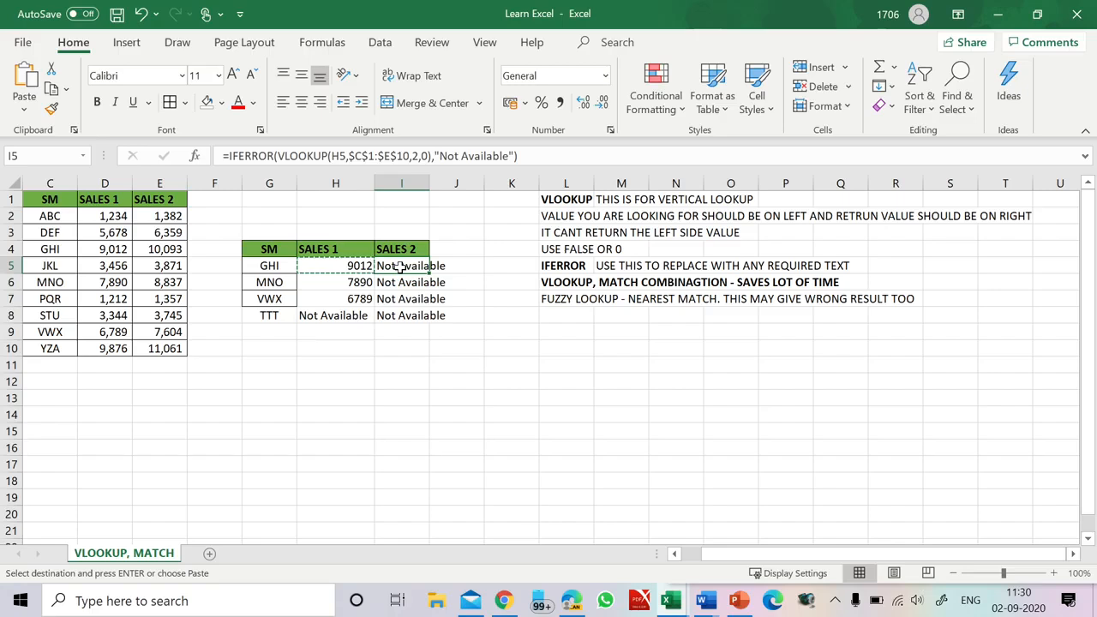
key("Escape")
double_click(400, 268)
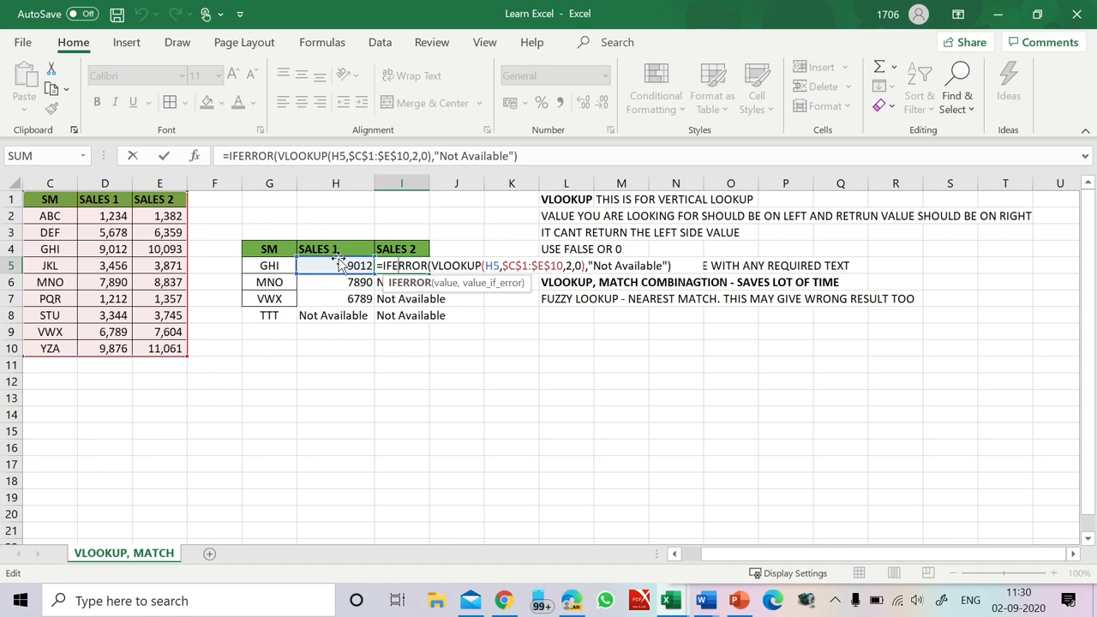
key("Escape")
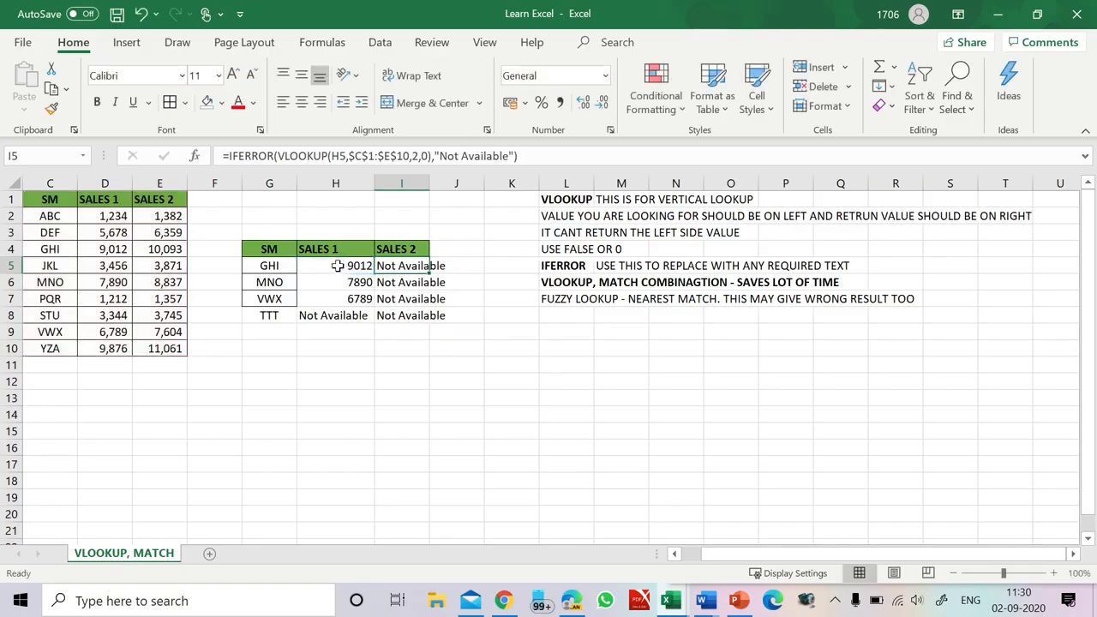
- Lock the lookup value's column in the H5 formula as $G5 and copy the formula into I5
left_click(337, 265)
left_click(333, 156)
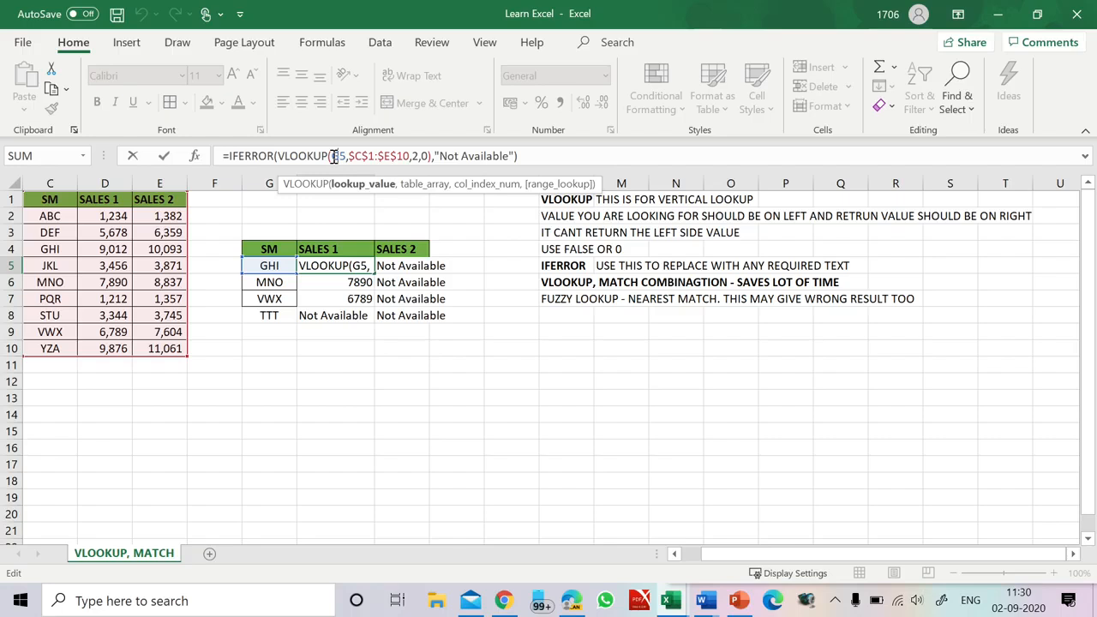
key("Return")
key("Up")
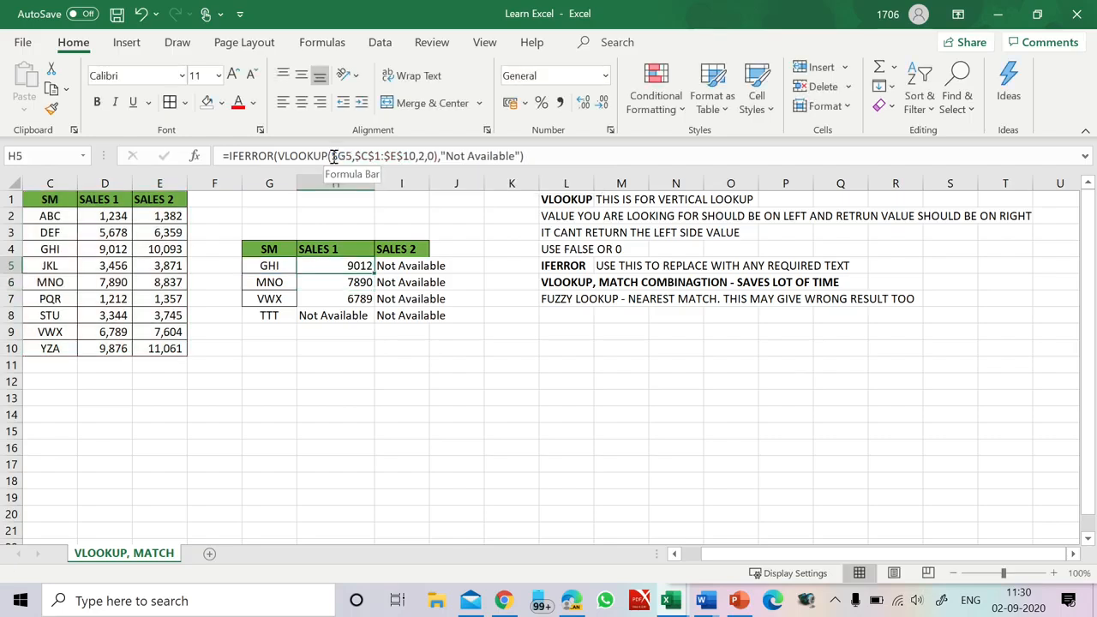
key("ctrl+c")
key("Right")
key("ctrl+v")
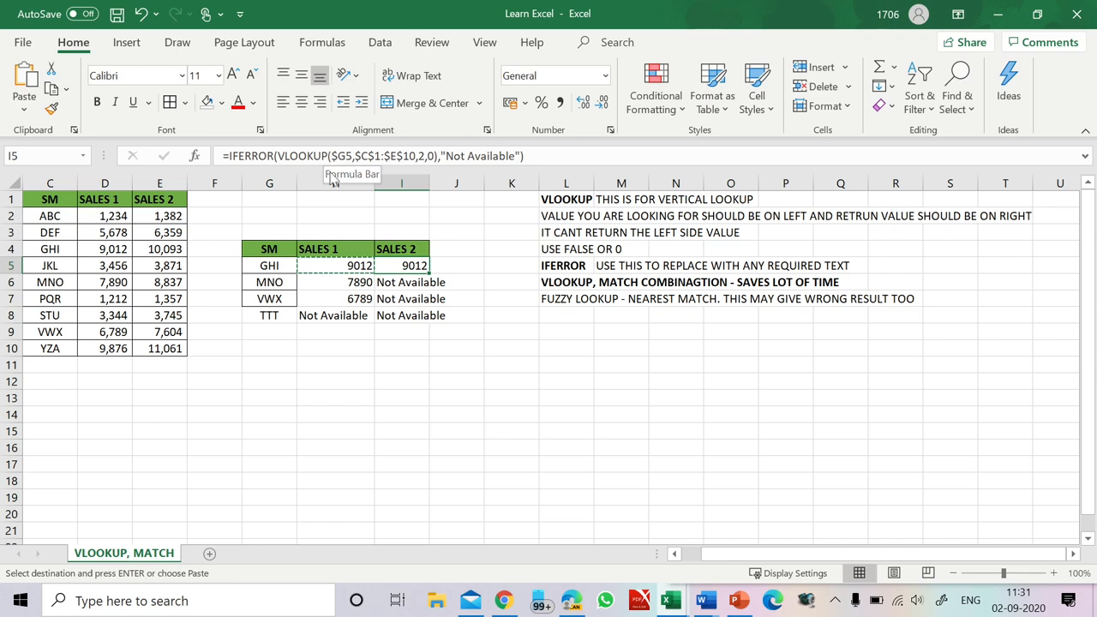
- Set the column index in the I5 VLOOKUP to 3 and compare the result with the GHI row of the source table
double_click(402, 267)
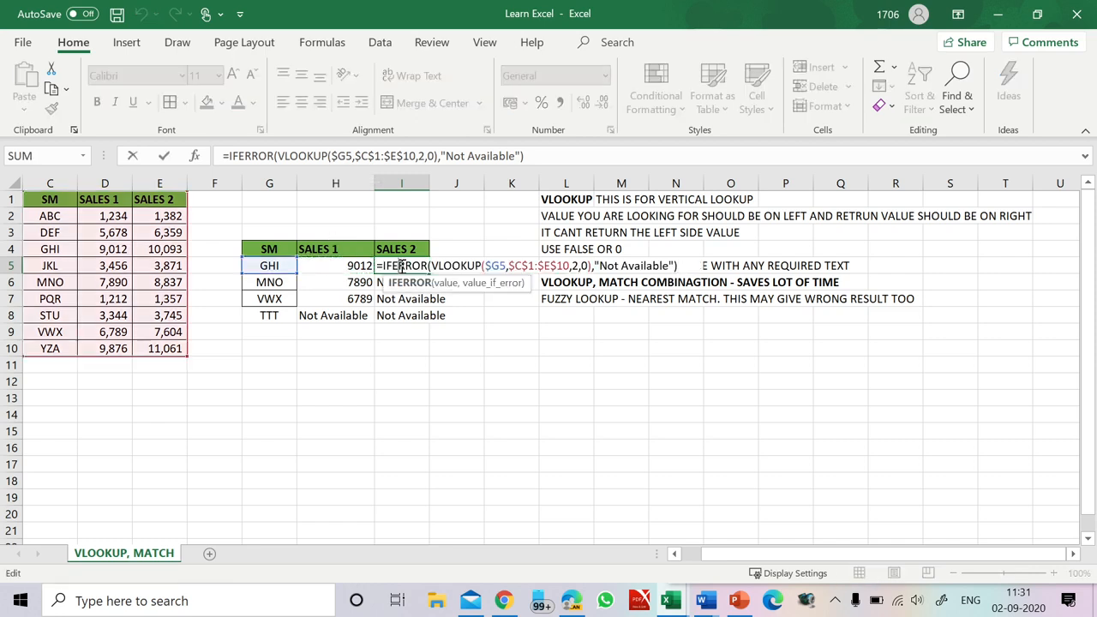
left_click(576, 267)
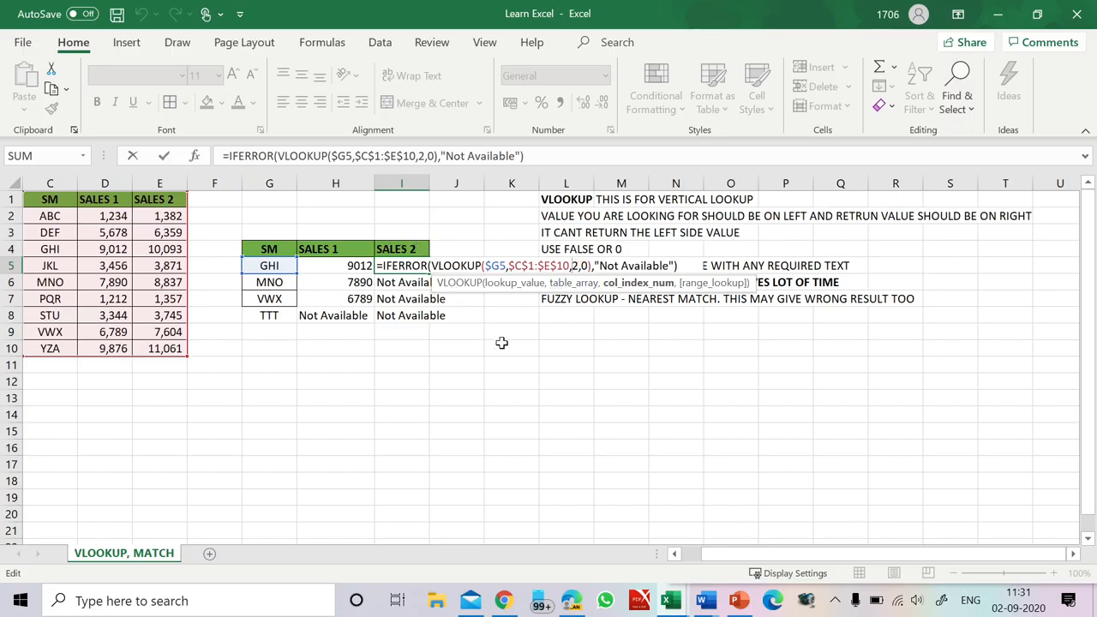
key("BackSpace")
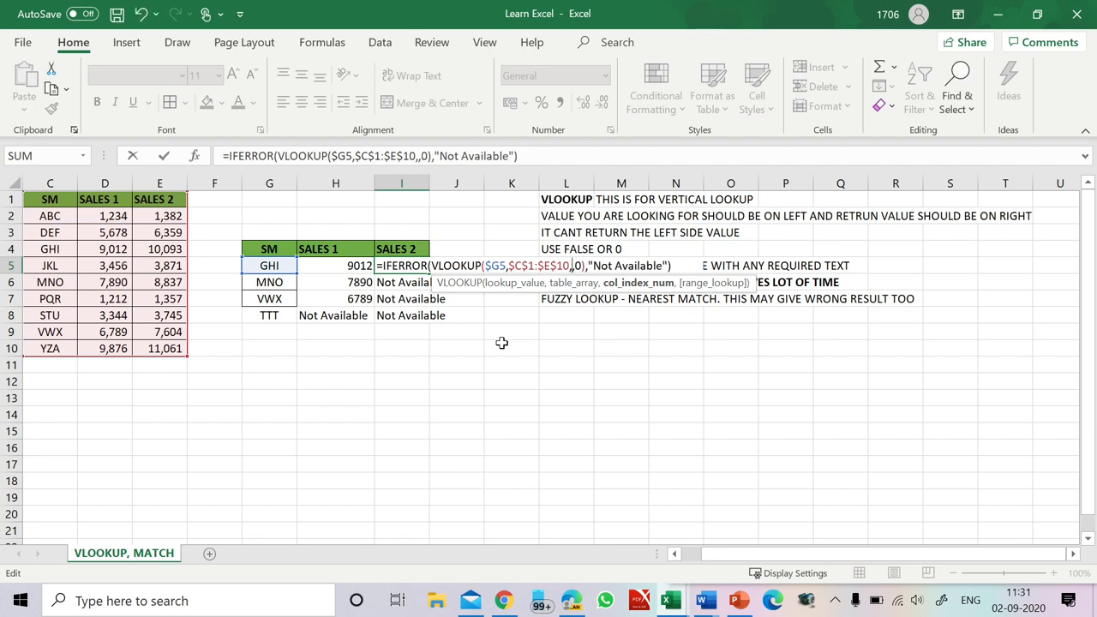
type("3")
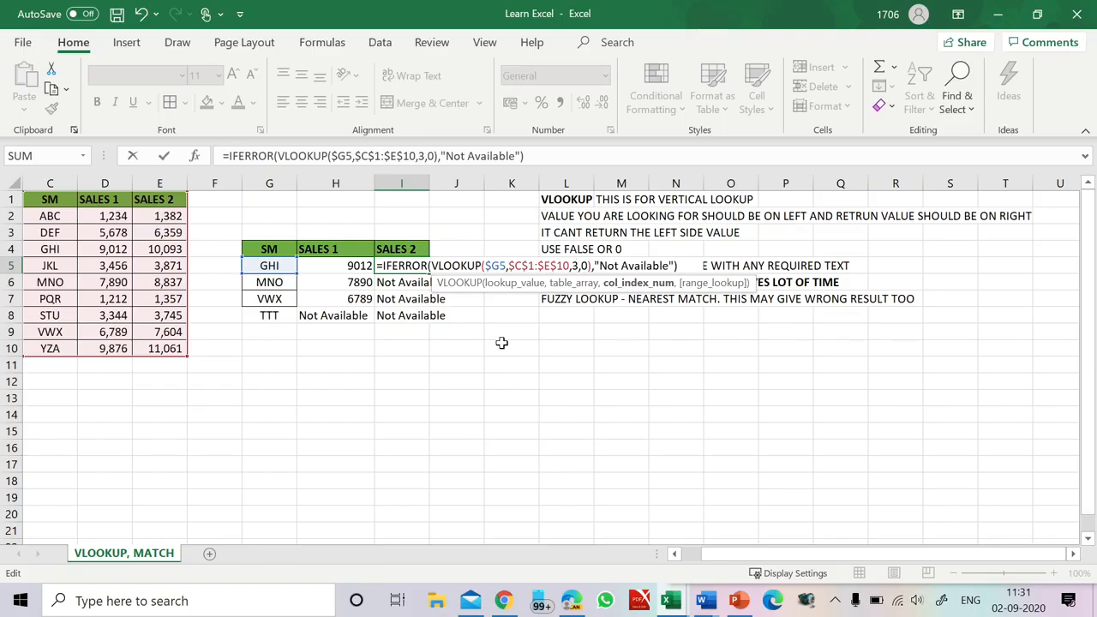
key("Return")
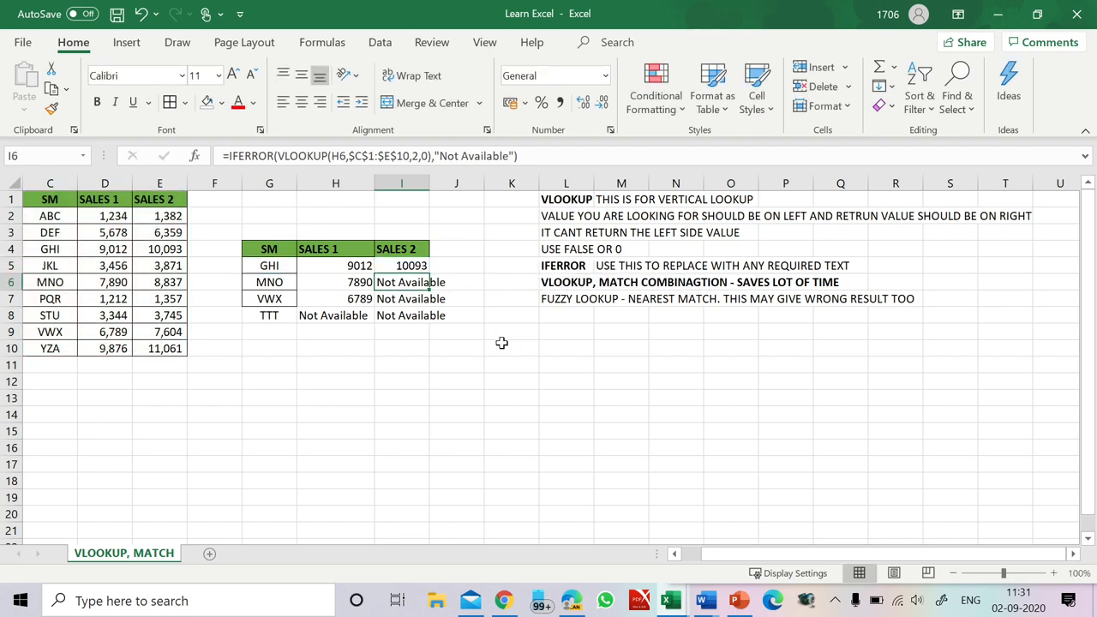
key("Up")
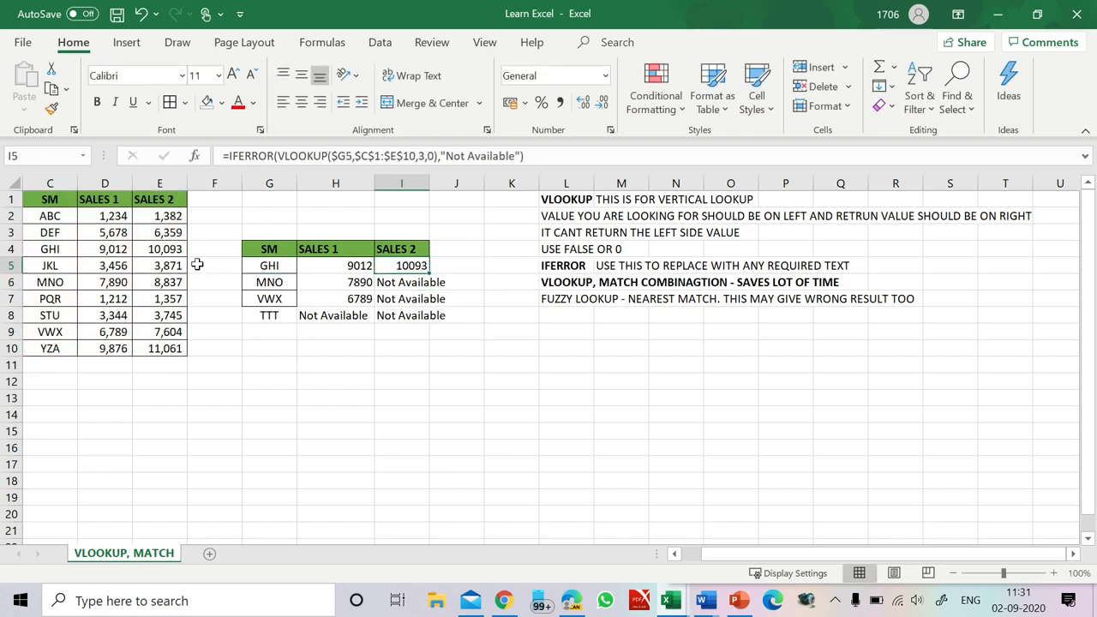
left_click_drag(52, 246, 148, 254)
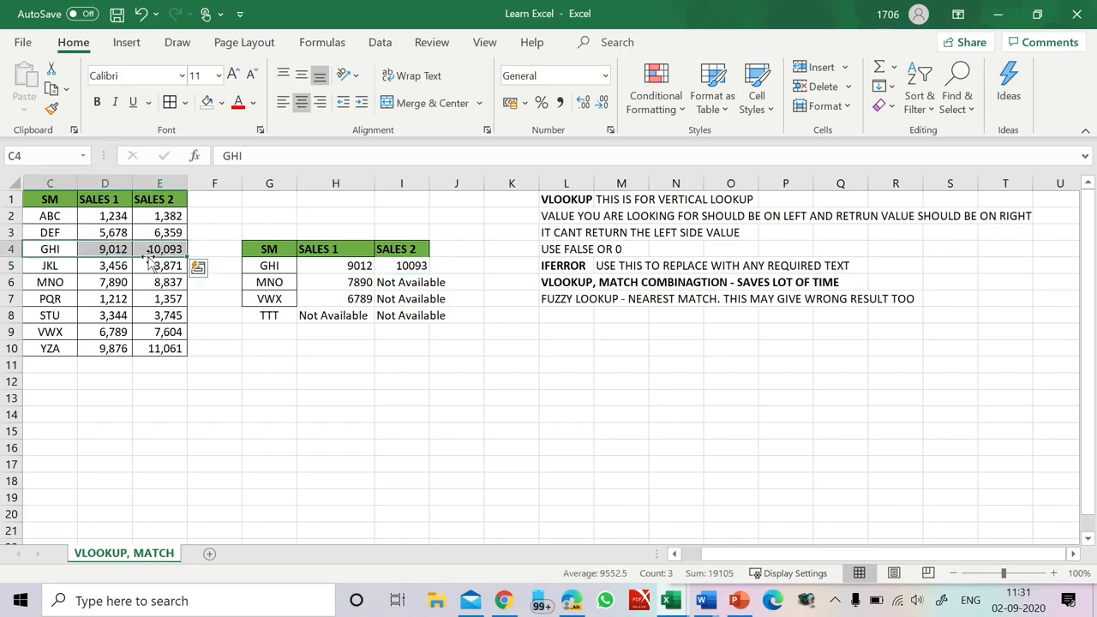
- Copy the I5 formula into the remaining SALES 2 cells I6:I8
left_click(410, 266)
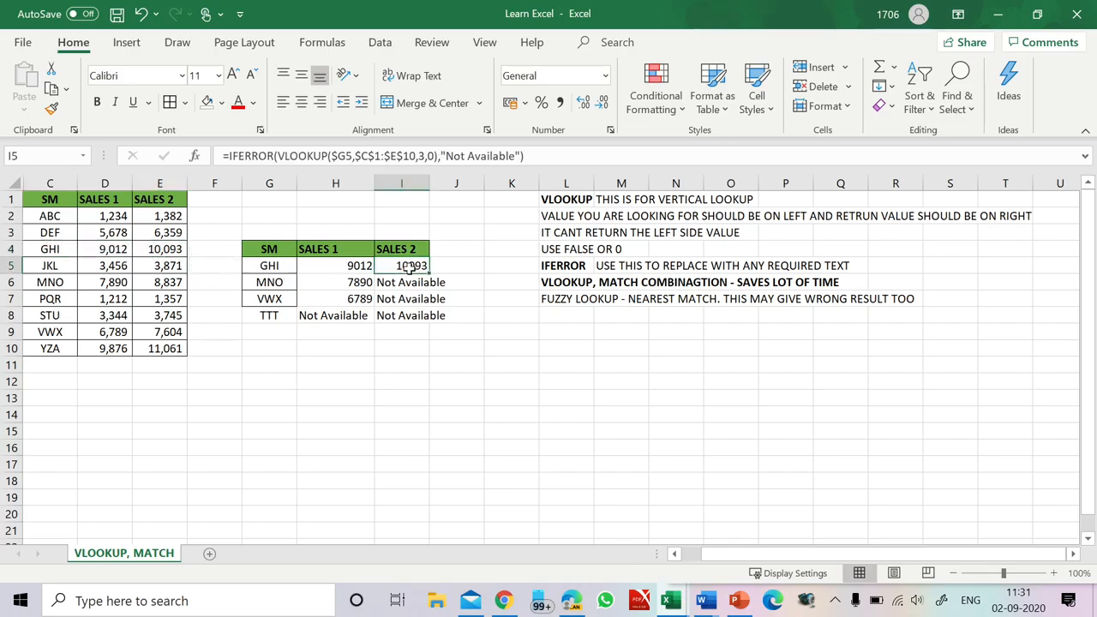
key("ctrl+c")
key("Down")
key("shift+Down")
key("shift+Down")
key("ctrl+v")
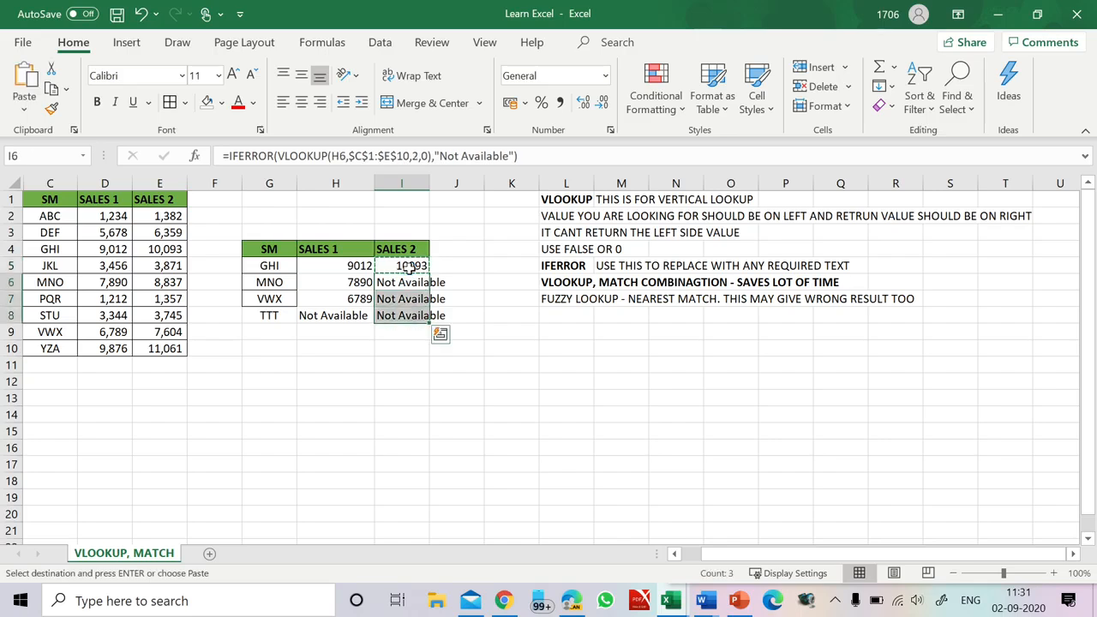
key("Escape")
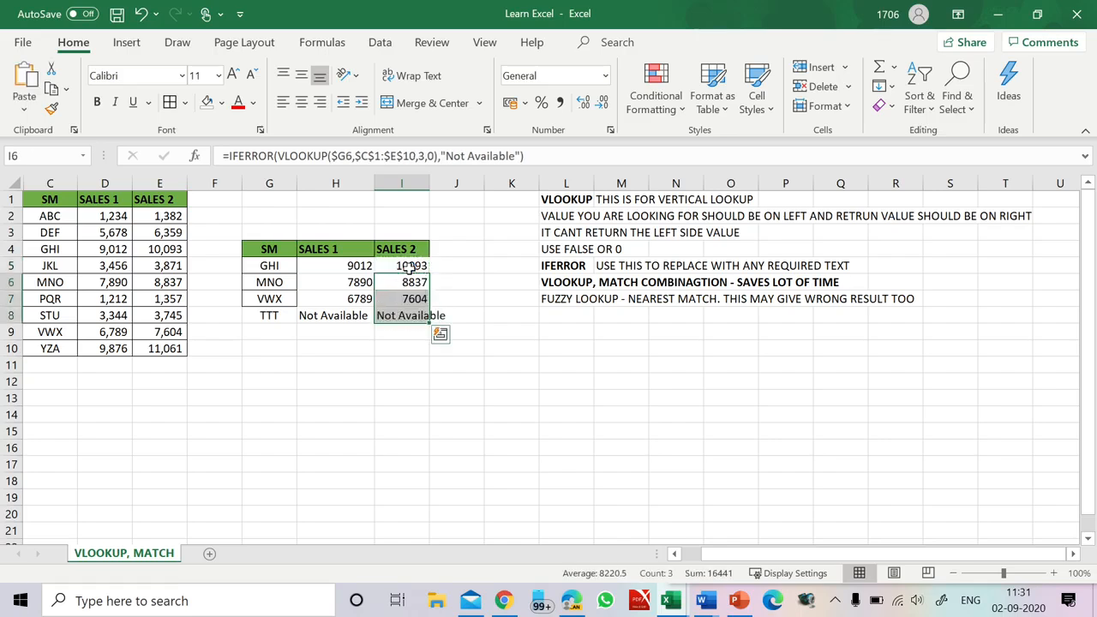
- Compare the SALES 2 results for MNO and VWX with the source table and check the TTT cell
left_click(403, 283)
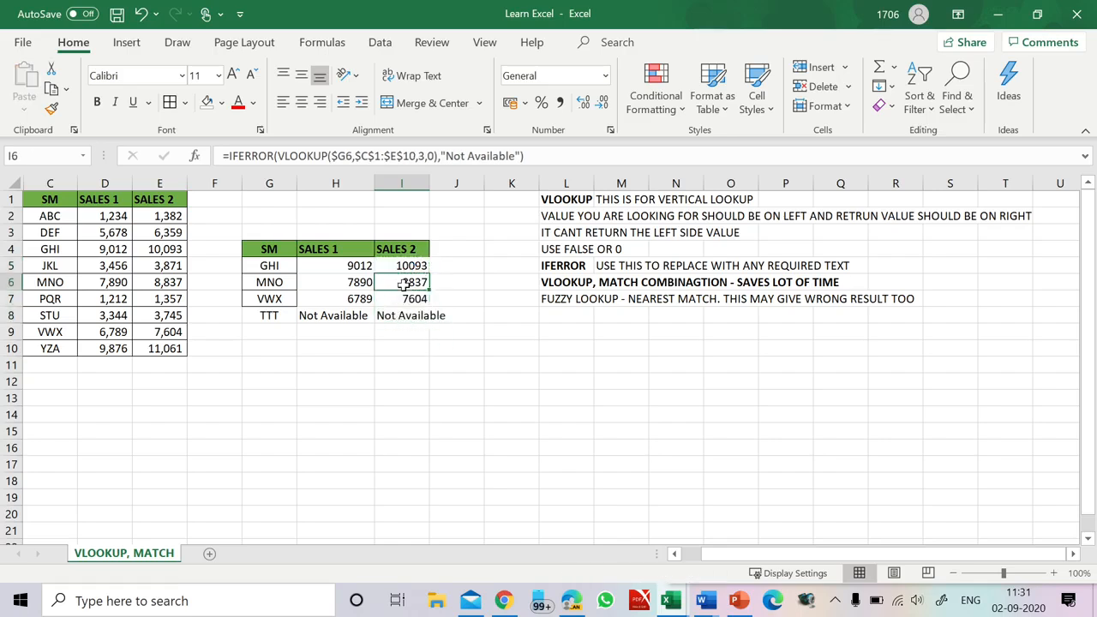
left_click(169, 288)
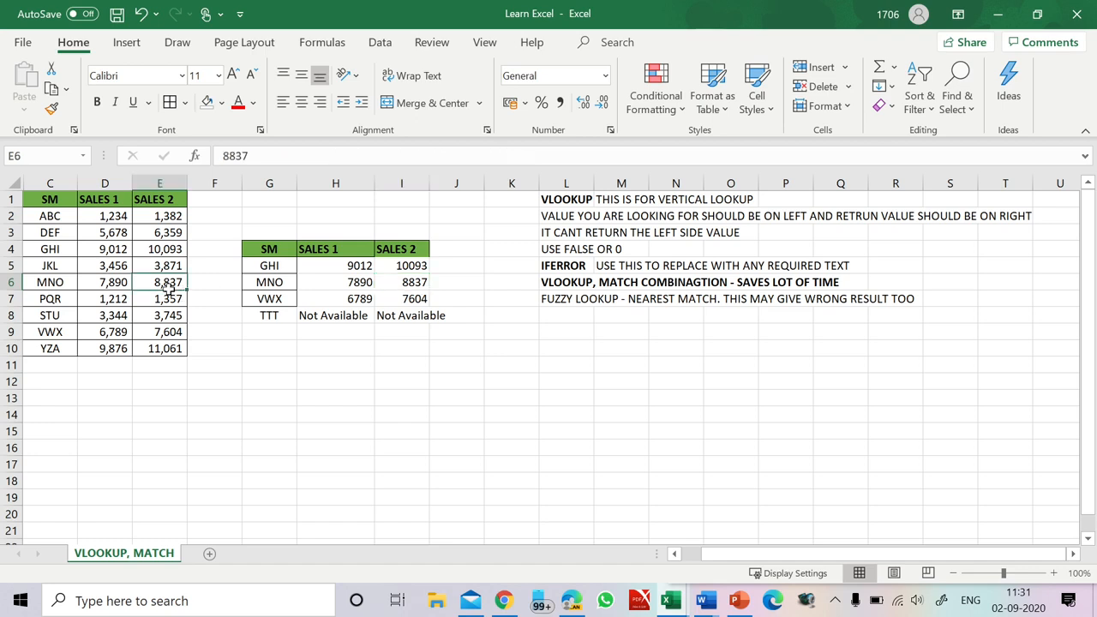
left_click(412, 300)
left_click(169, 334)
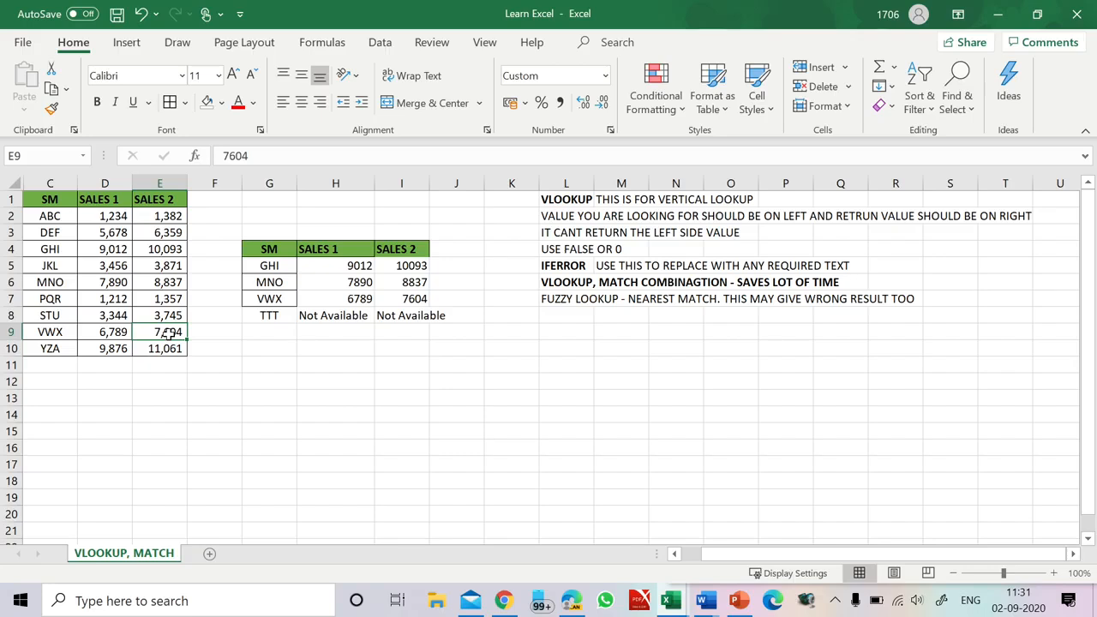
left_click(386, 316)
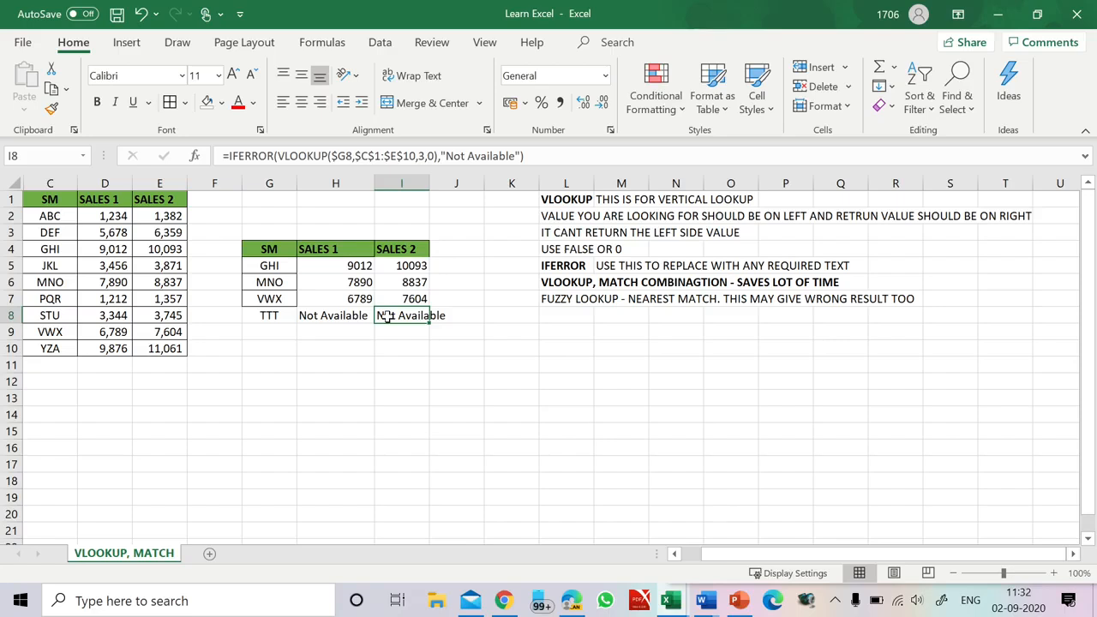
- Examine the VLOOKUP column index arguments in H5 and I5 against the SALES 1 and SALES 2 headers
left_click(349, 263)
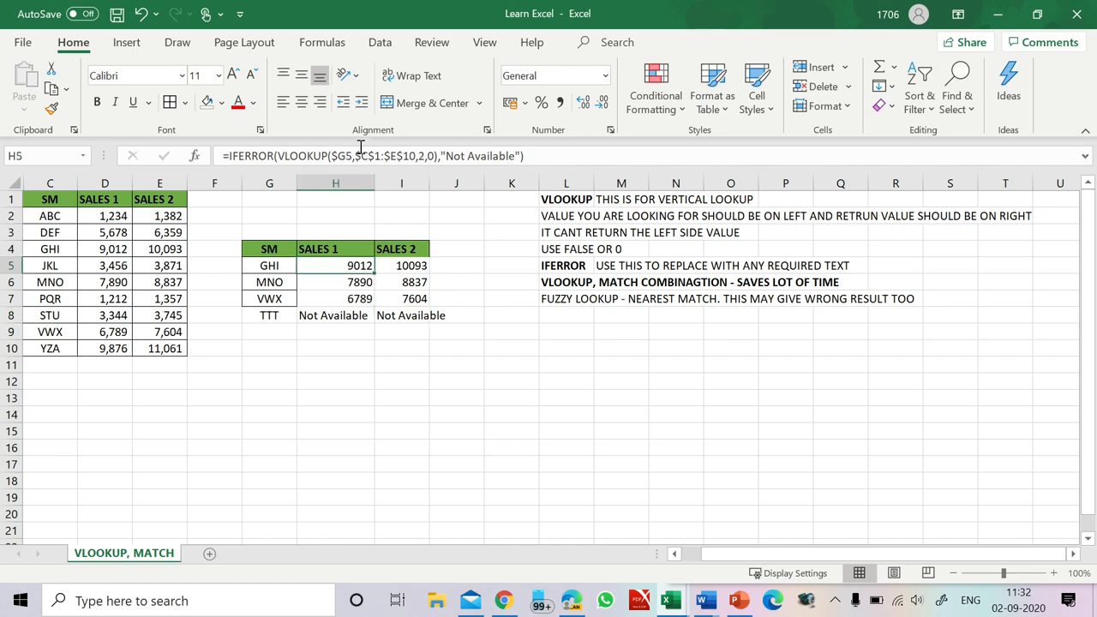
left_click(334, 156)
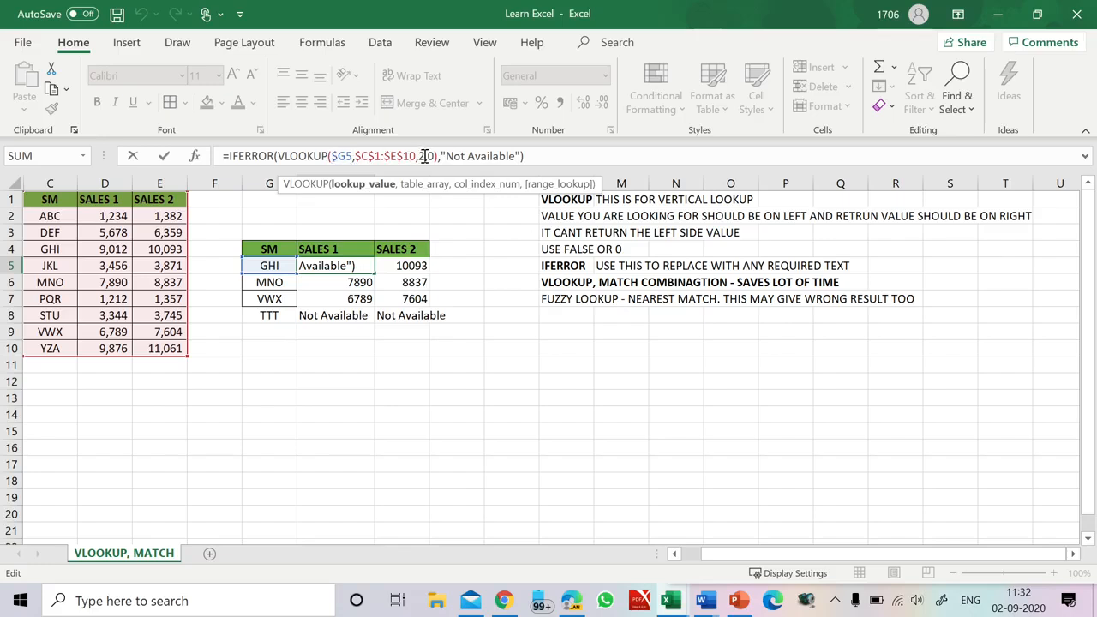
left_click(424, 156)
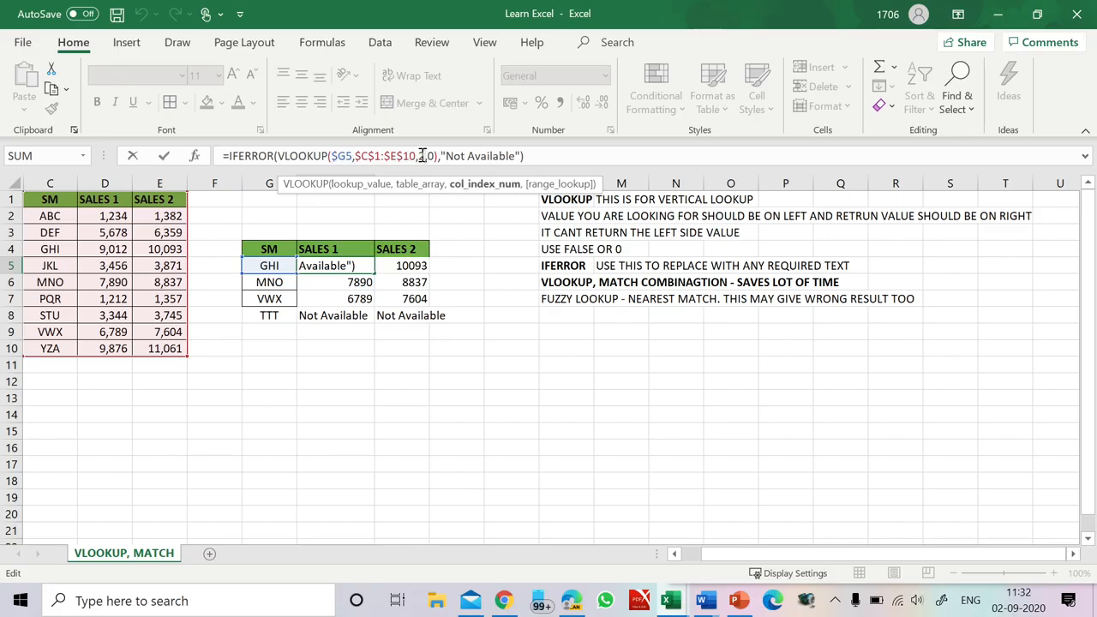
key("ctrl+Return")
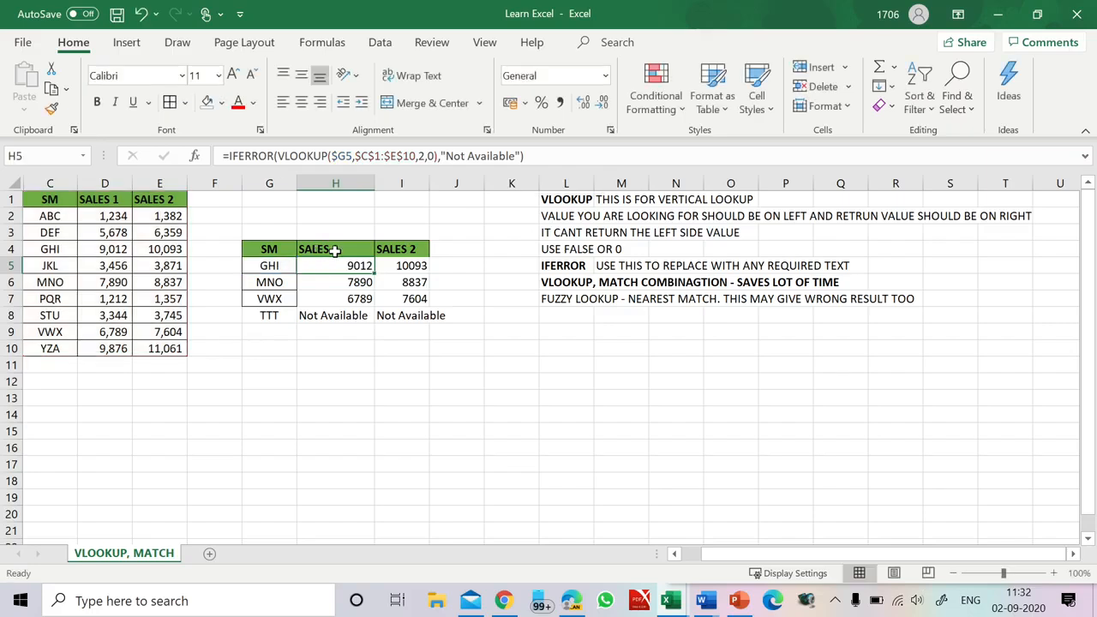
left_click(321, 248)
left_click(403, 266)
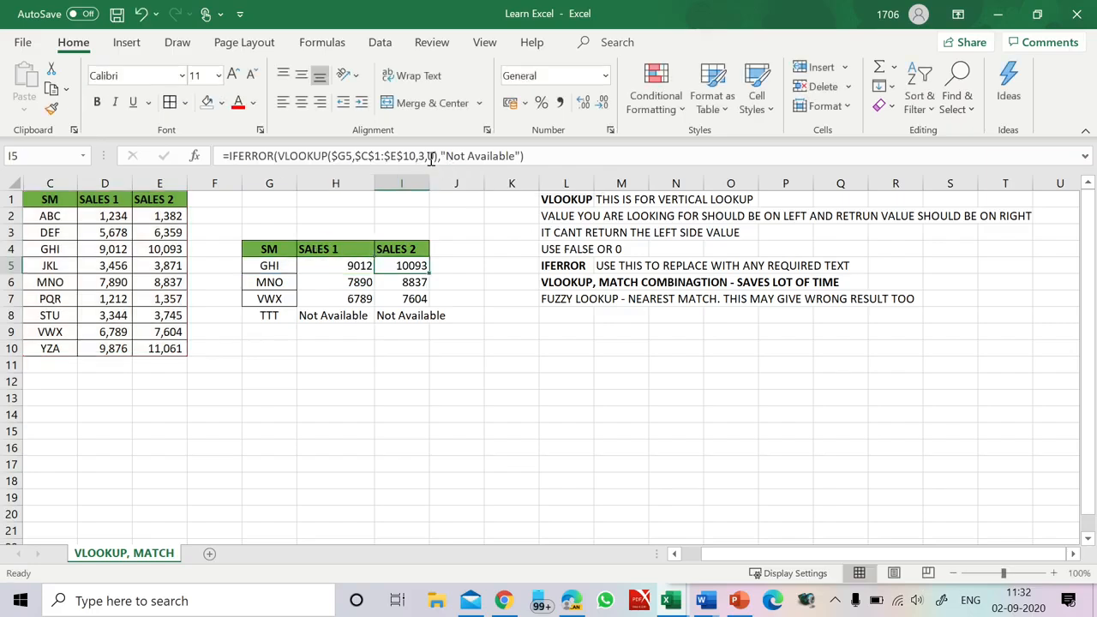
left_click(420, 155)
key("ctrl+Return")
left_click(357, 264)
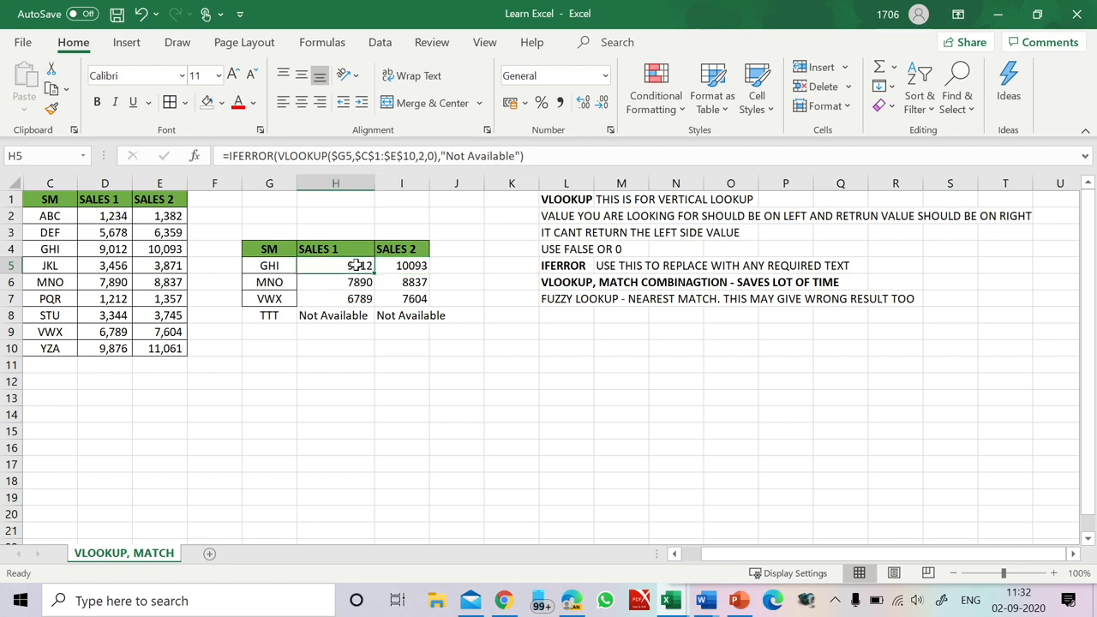
left_click(407, 265)
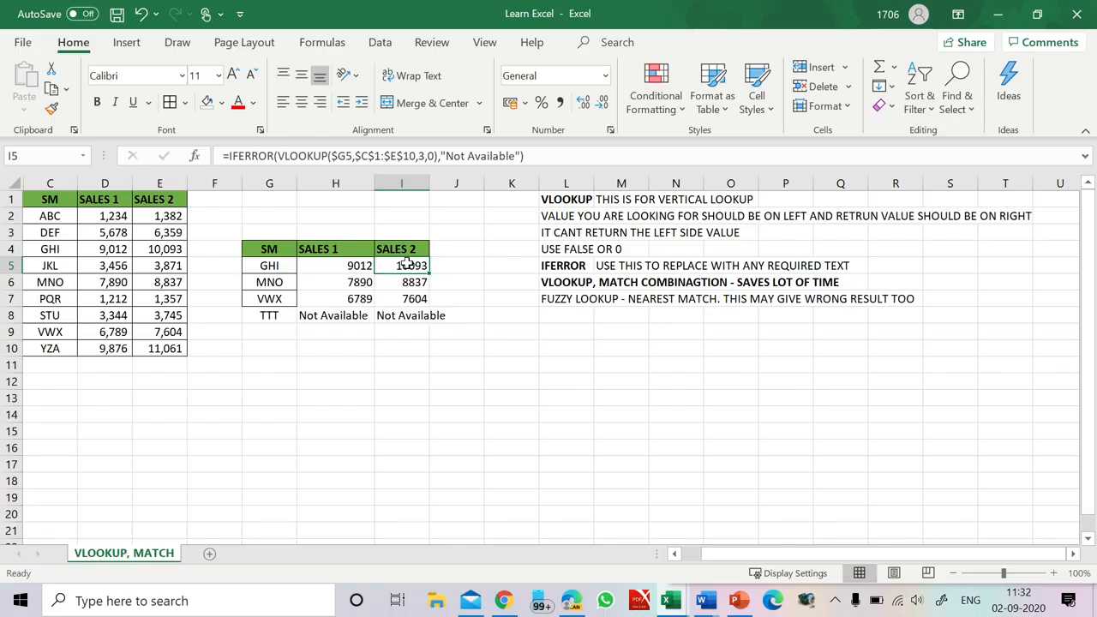
- Enter =MATCH(H4,C1:E1,0) in H10 to find the SALES 1 header's position in the source header row
left_click(334, 347)
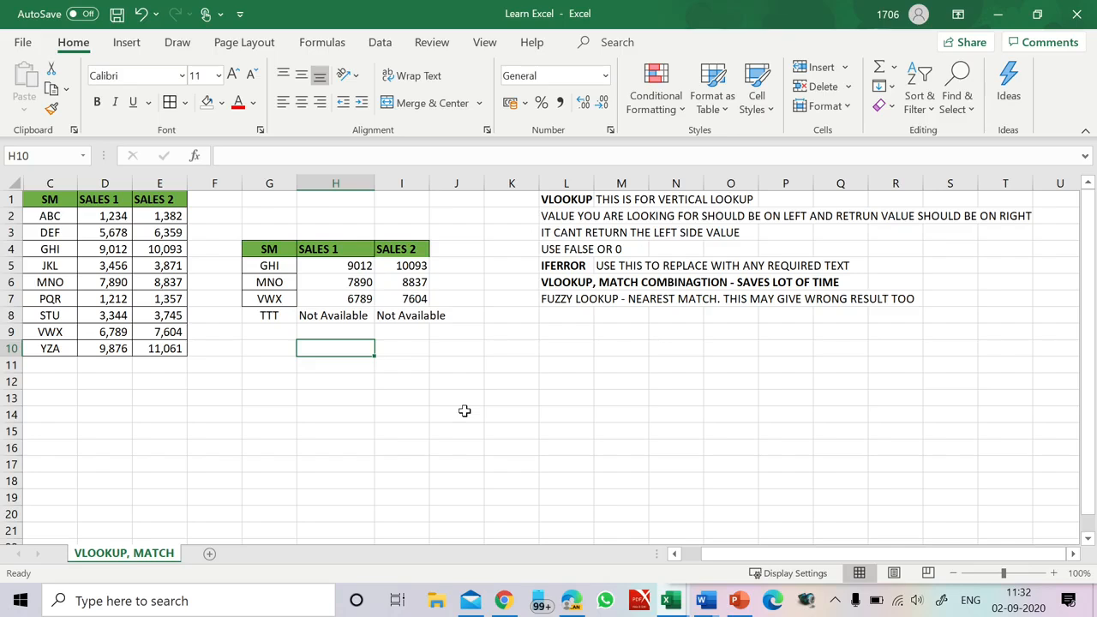
type("=match")
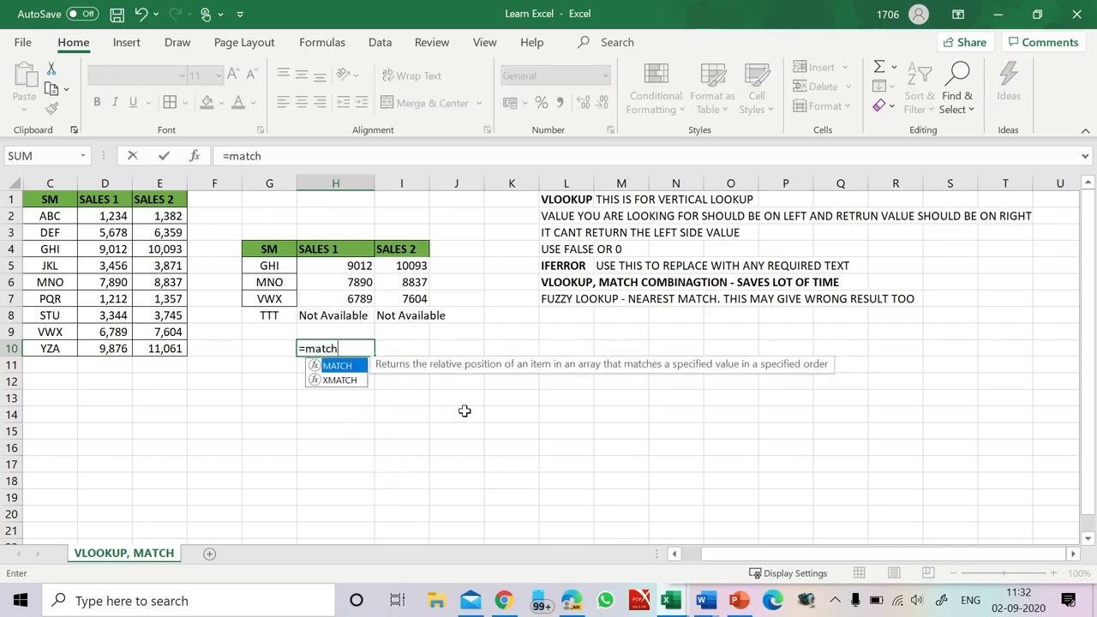
type("(")
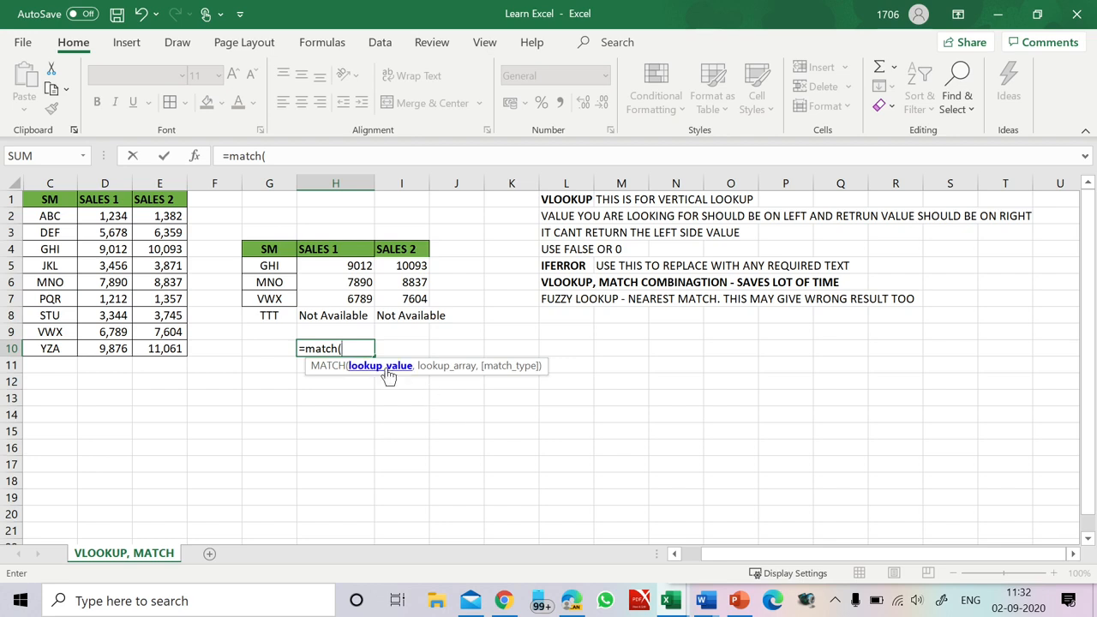
left_click(336, 249)
type(",")
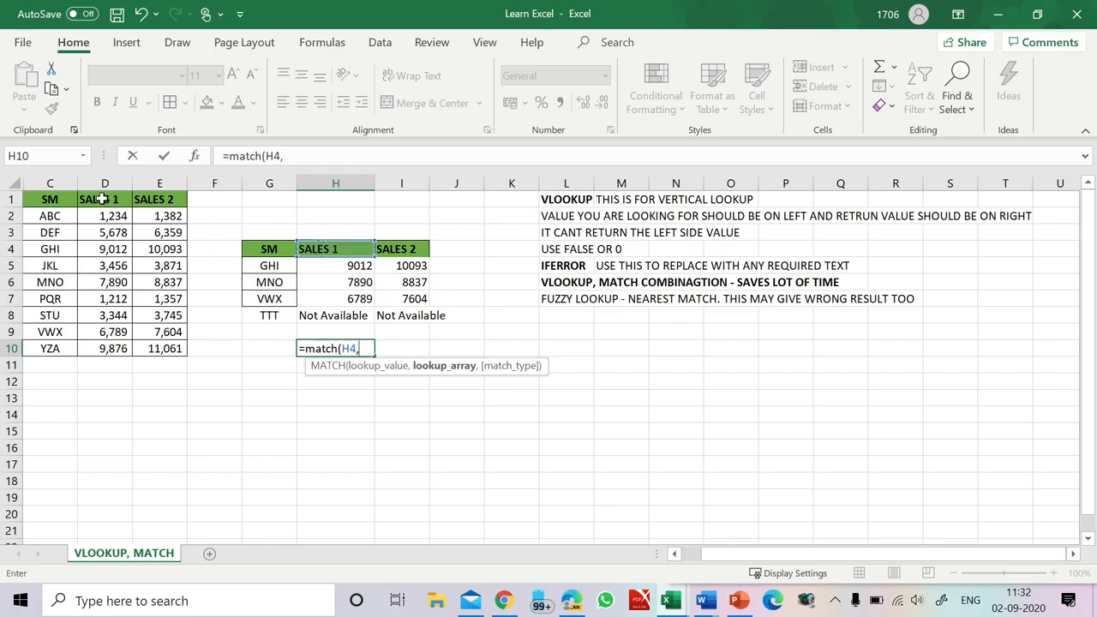
left_click_drag(102, 198, 159, 204)
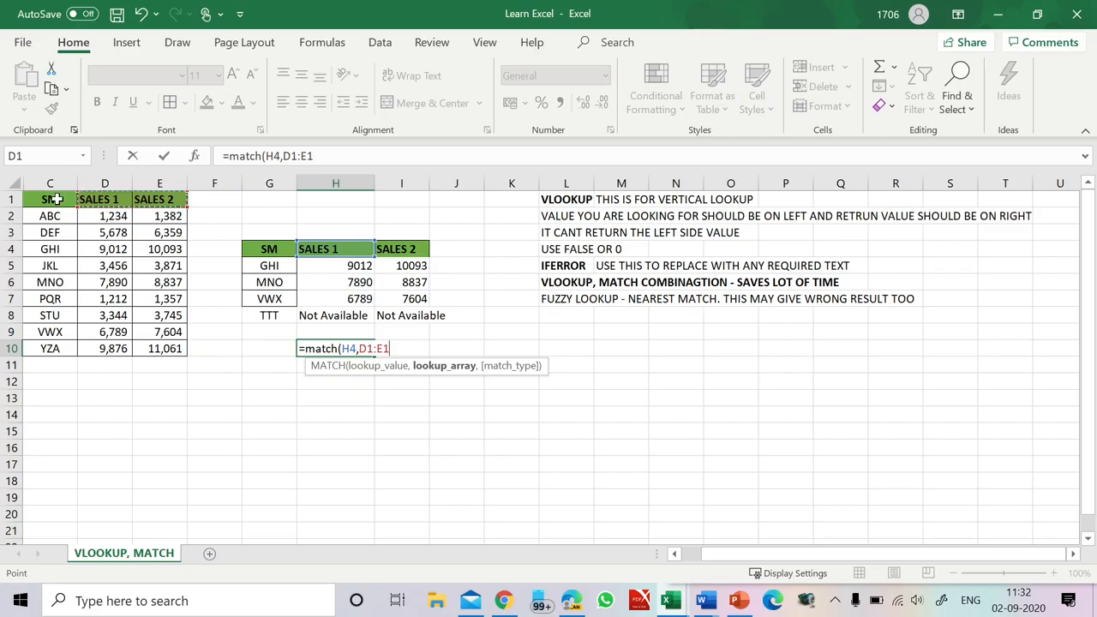
left_click_drag(55, 199, 159, 200)
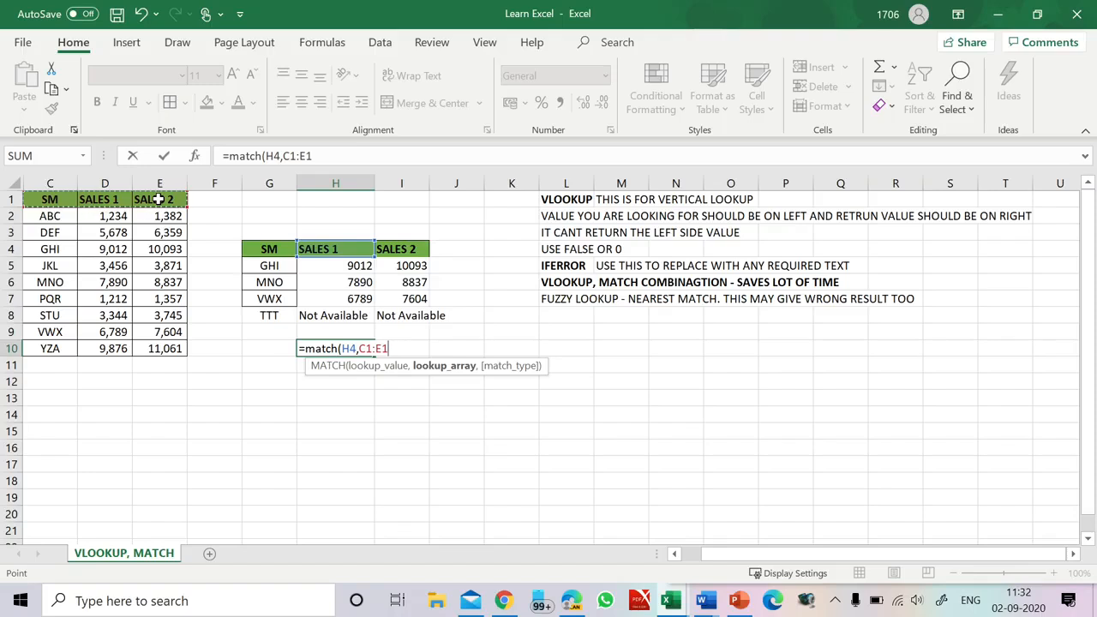
type(",")
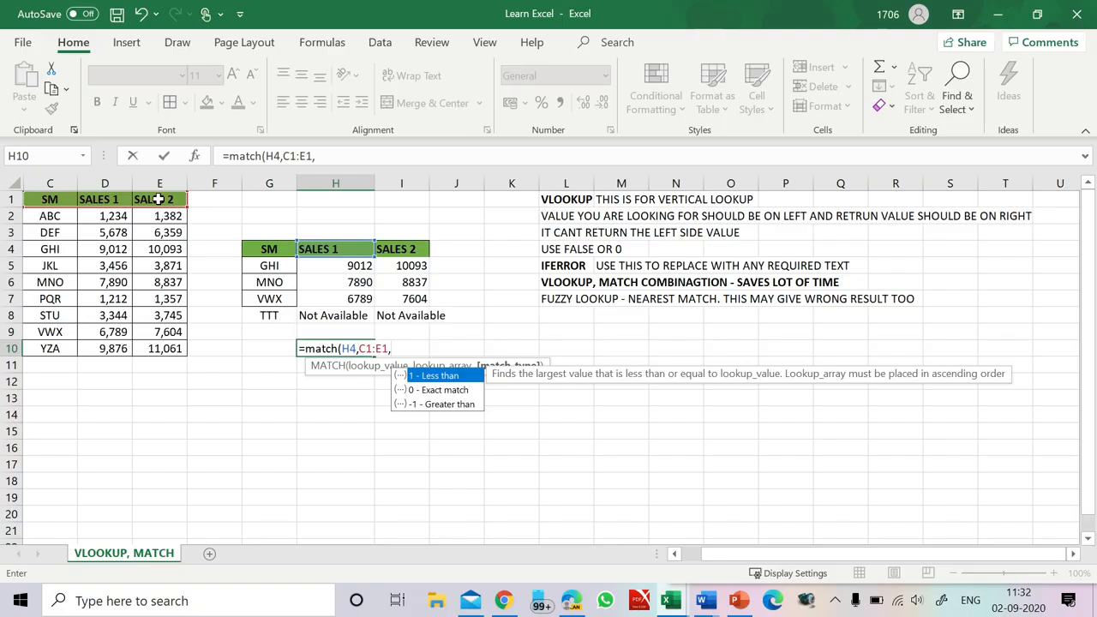
type("0)")
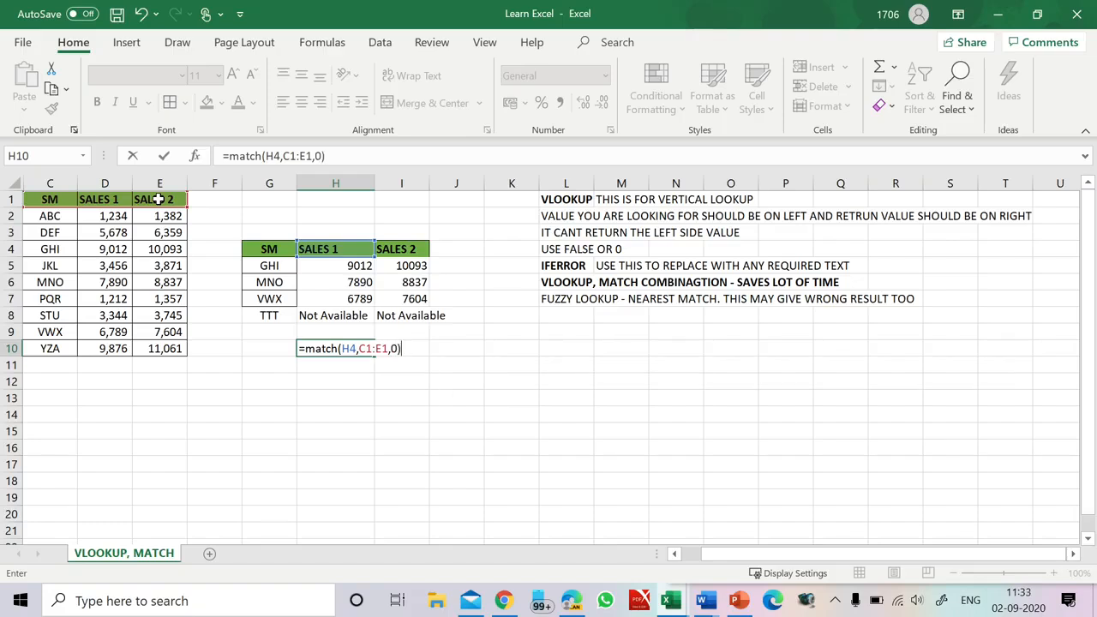
key("Return")
key("Up")
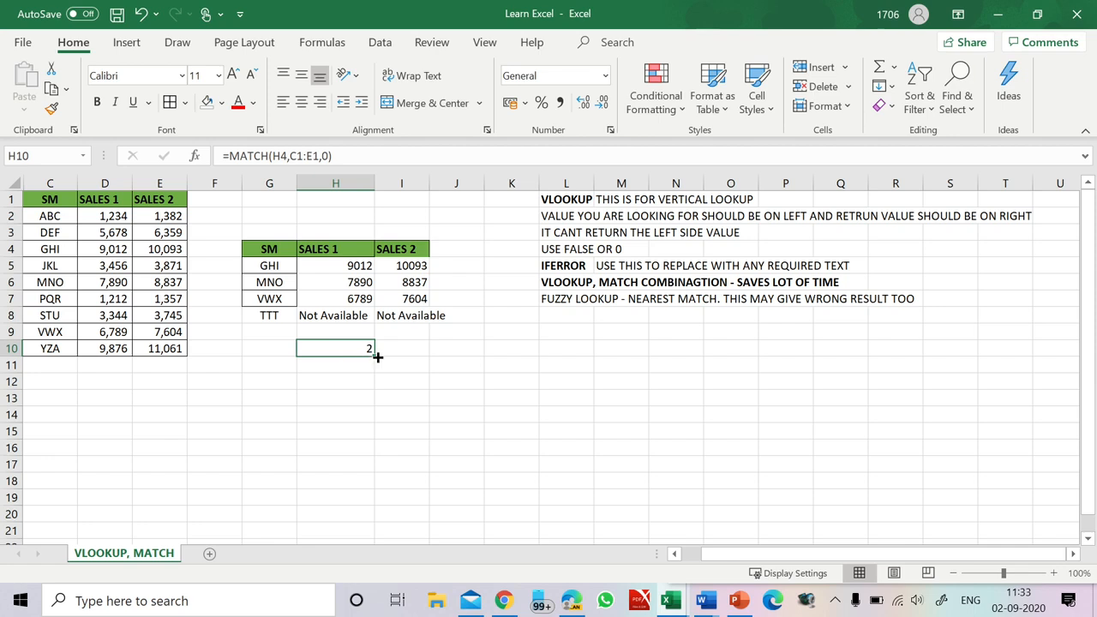
- Fill the MATCH formula from H10 into I10 and inspect the ranges it references
left_click_drag(374, 357, 410, 360)
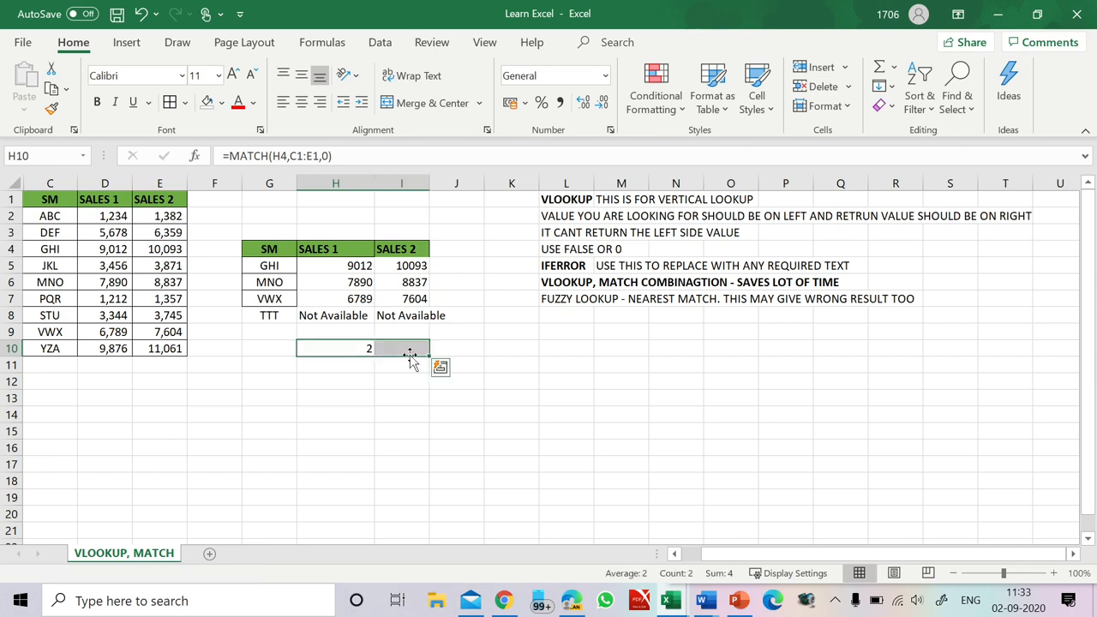
left_click(394, 344)
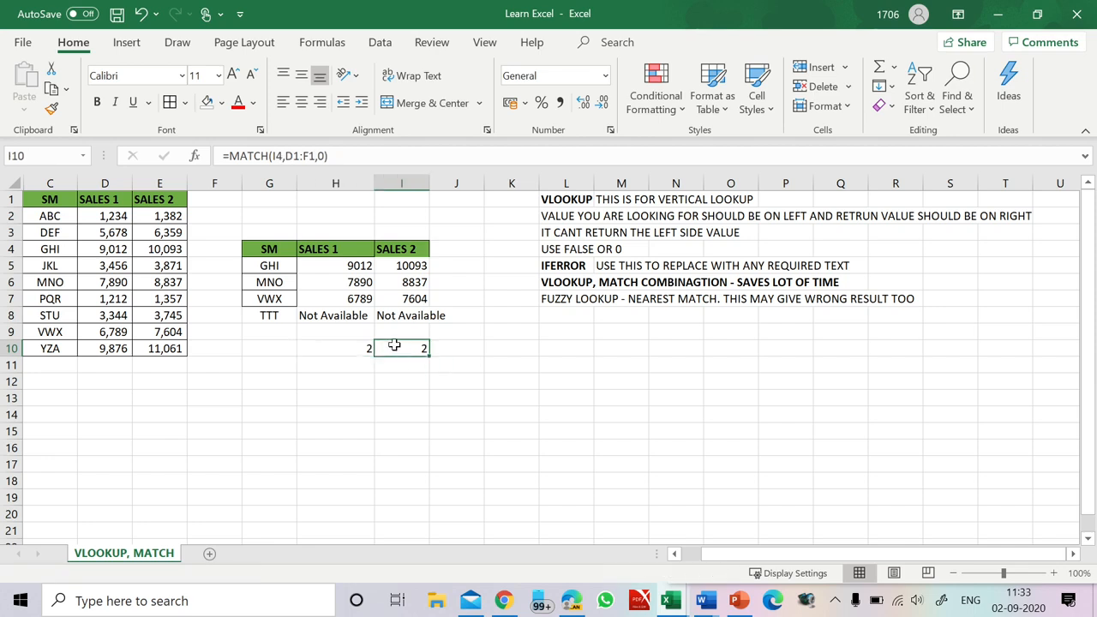
double_click(394, 345)
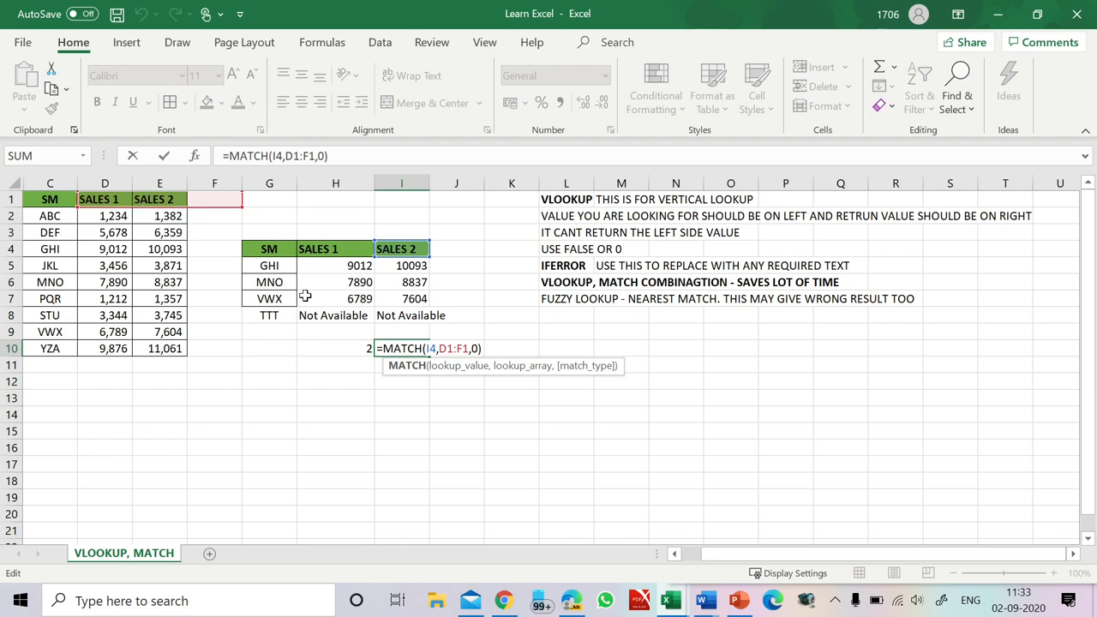
key("ctrl+Return")
- Make the lookup array in the H10 MATCH formula absolute as $C$1:$E$1
left_click(334, 351)
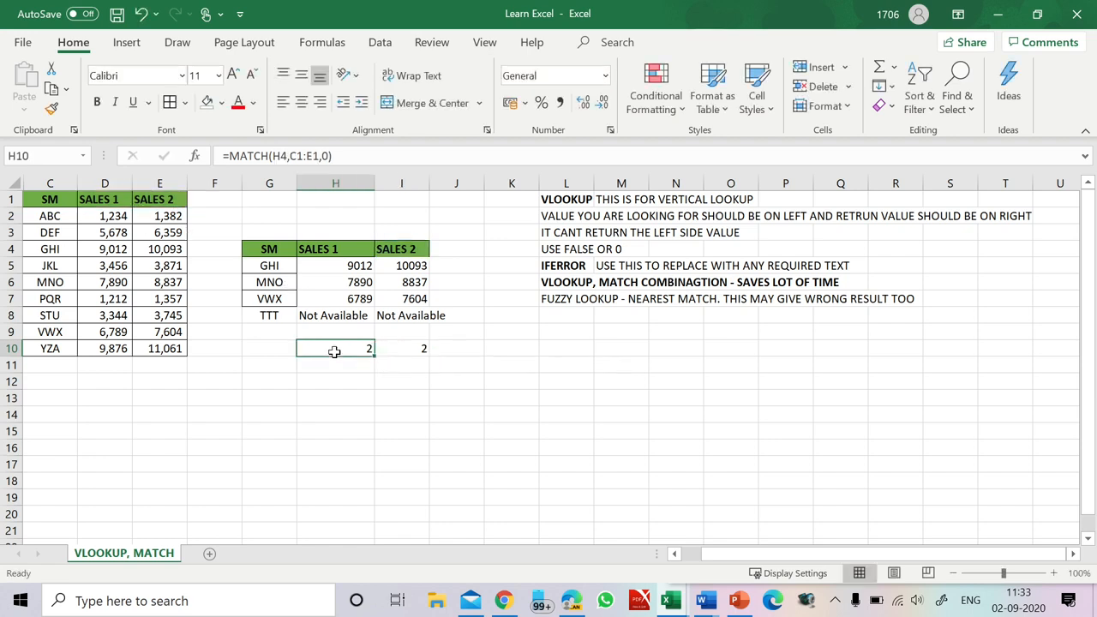
double_click(334, 352)
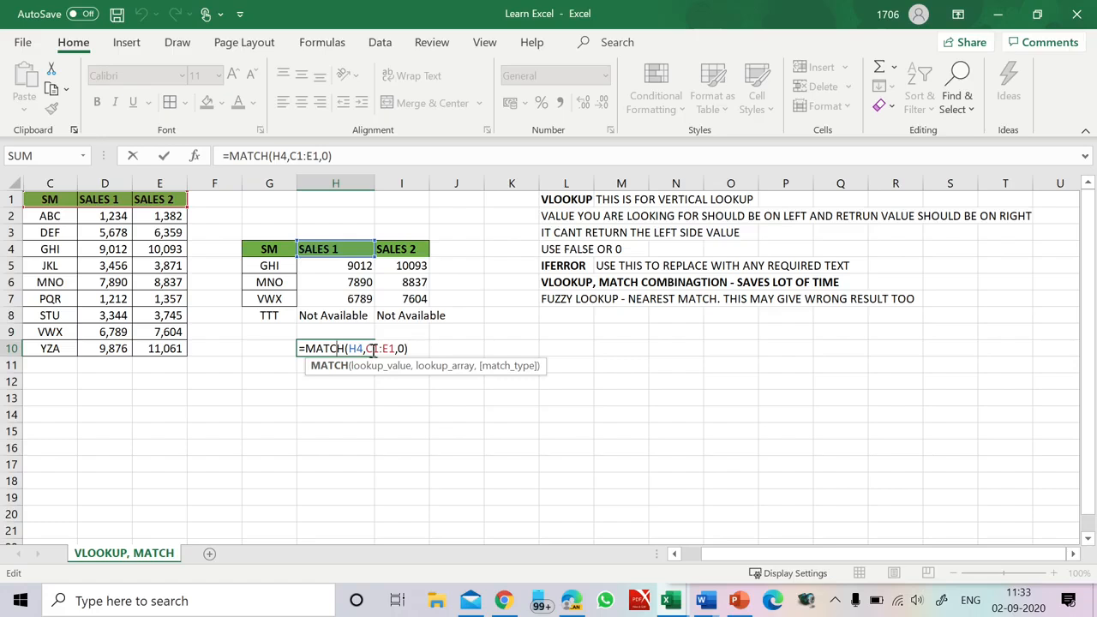
left_click(371, 351)
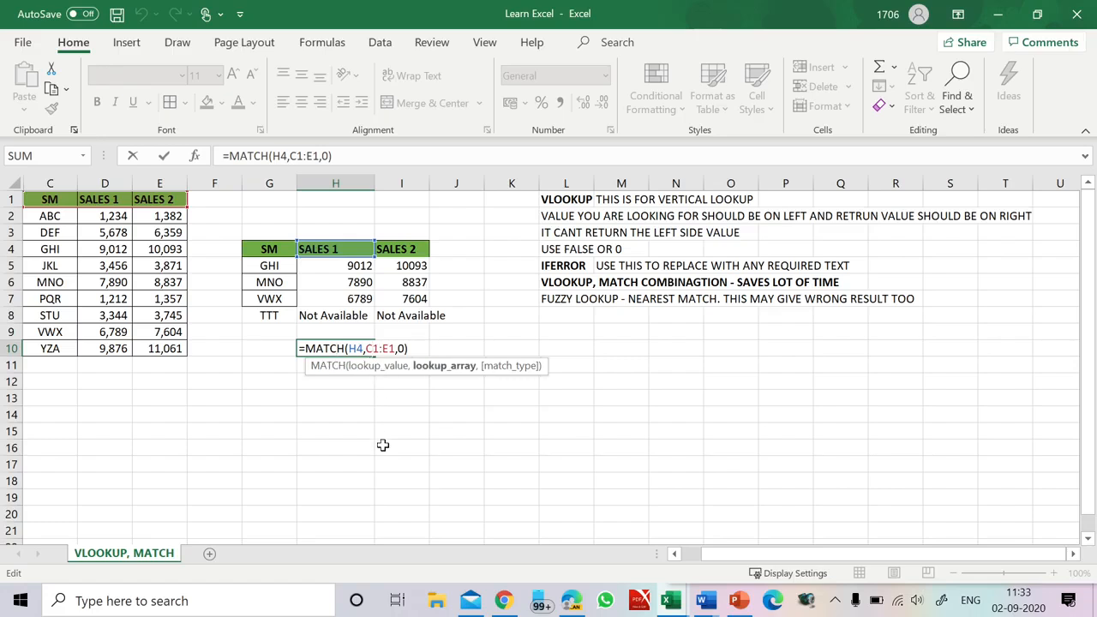
key("F4")
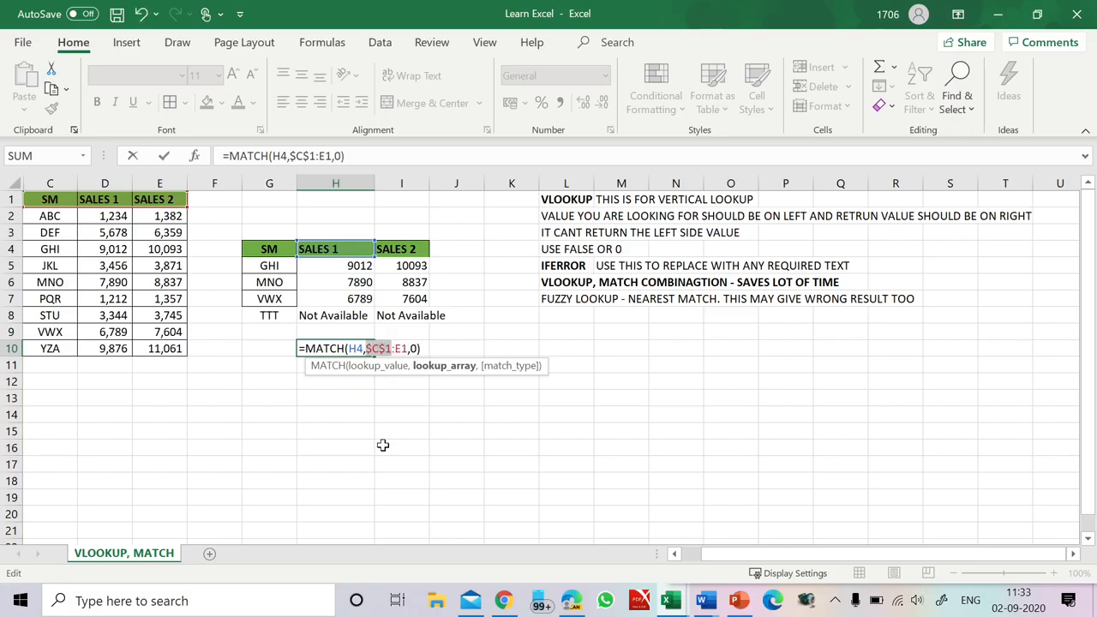
key("Right")
key("F4")
key("Return")
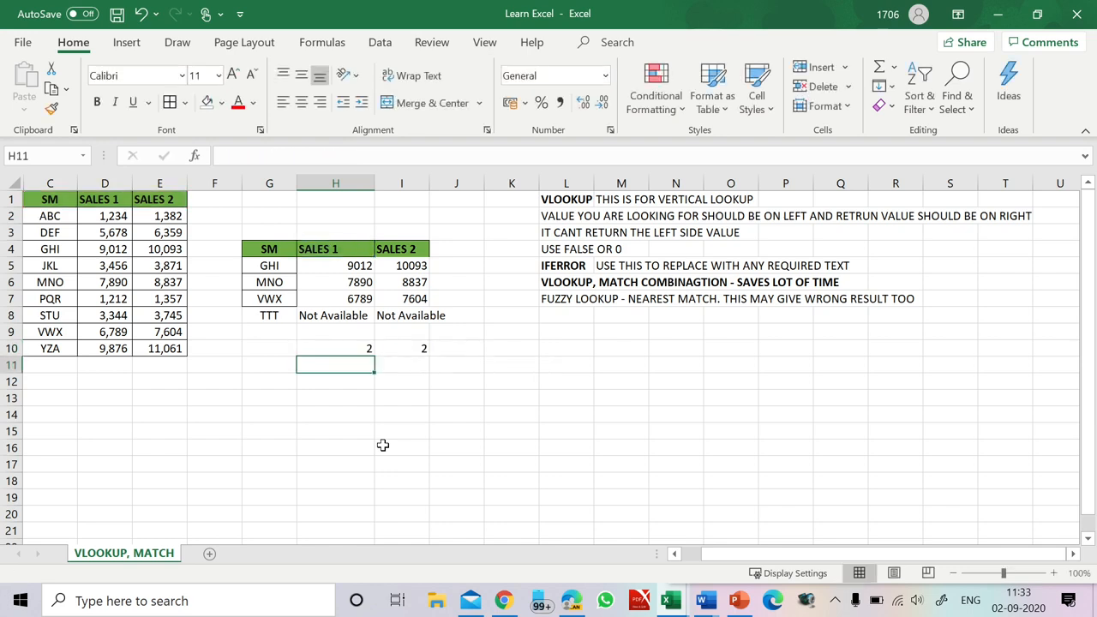
- Copy the H10 MATCH formula into I10 and review the formulas in H10 and H5
key("Up")
key("ctrl+c")
key("Right")
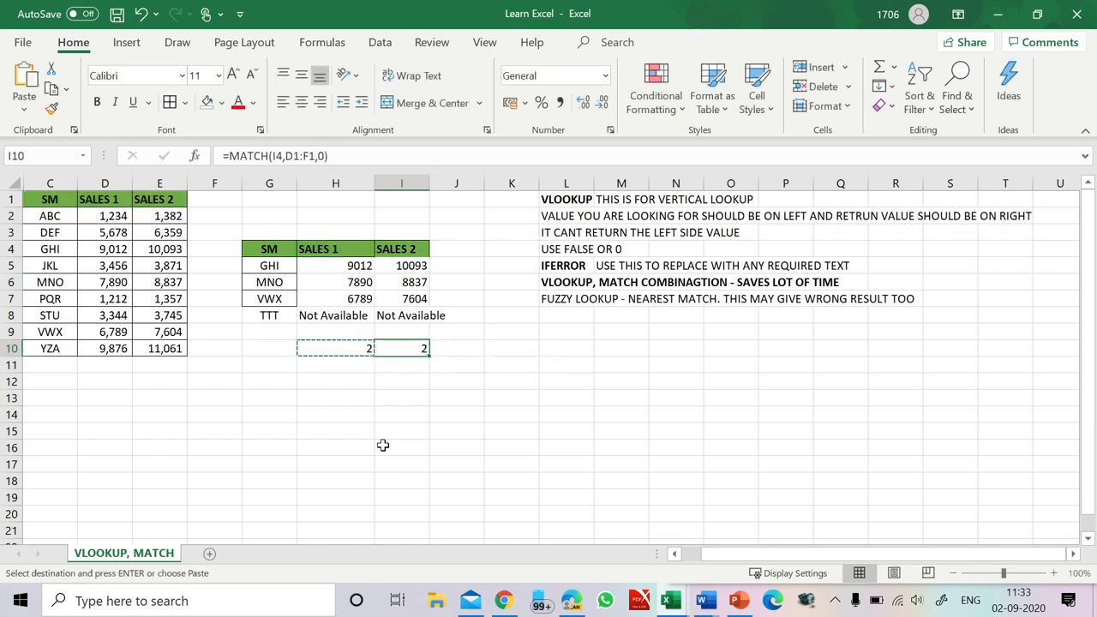
key("ctrl+v")
key("Escape")
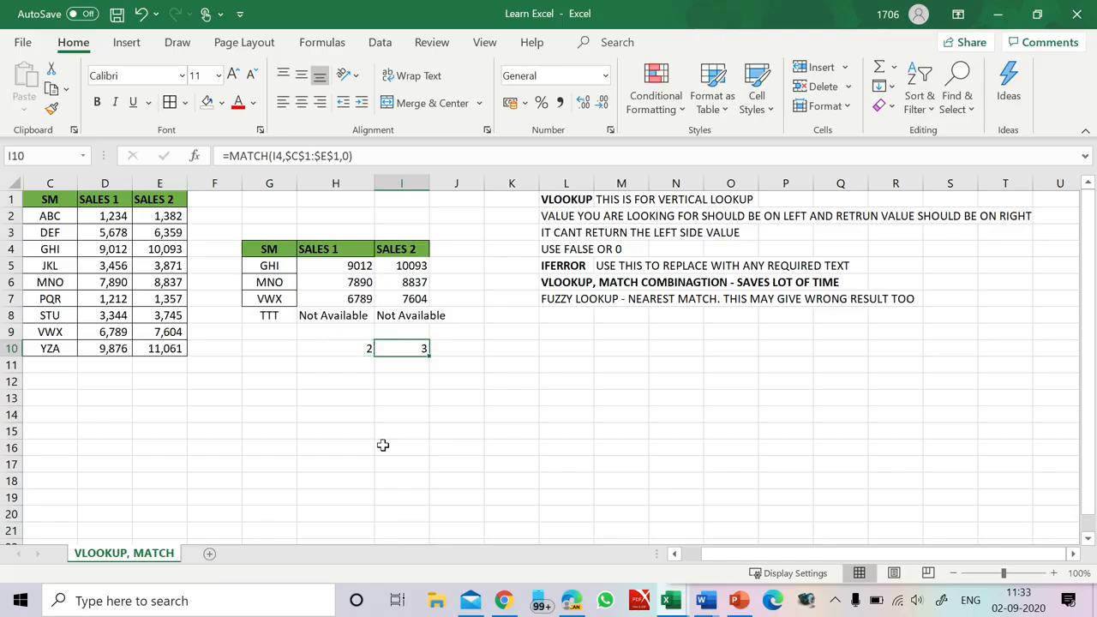
left_click(356, 348)
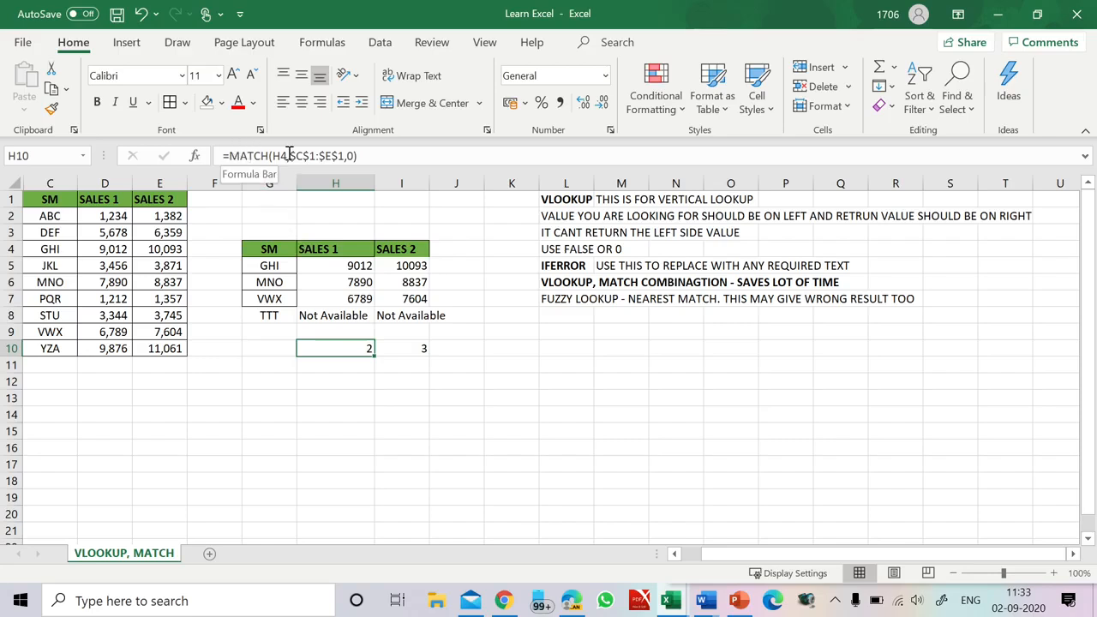
left_click(357, 266)
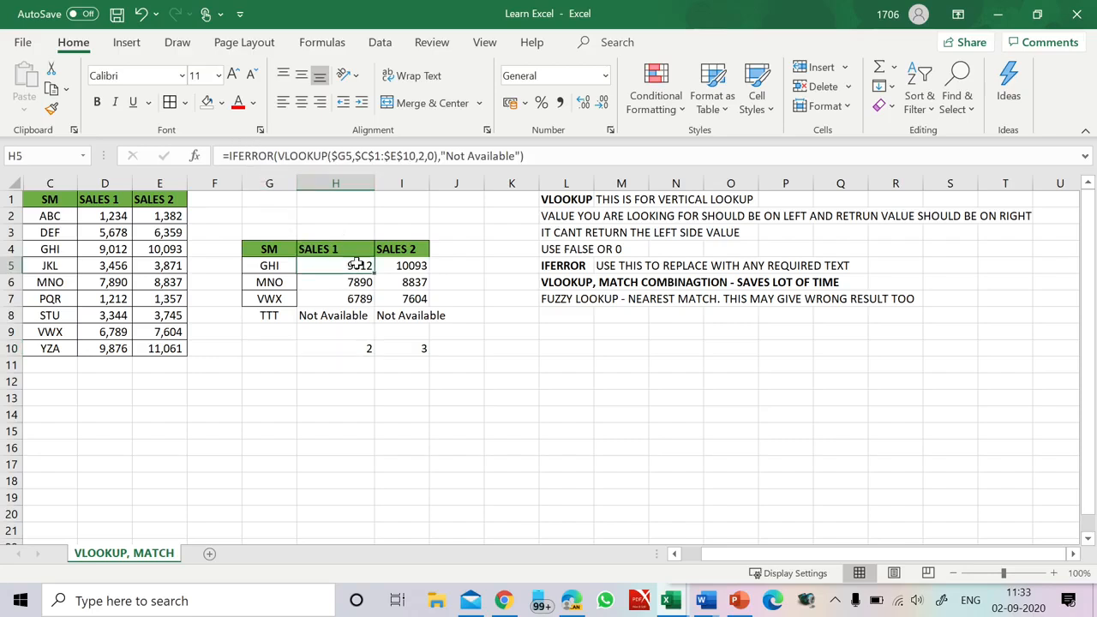
- Copy the expression MATCH(H4,$C$1:$E$1,0) from the H10 formula, leaving out the equals sign
left_click(423, 156)
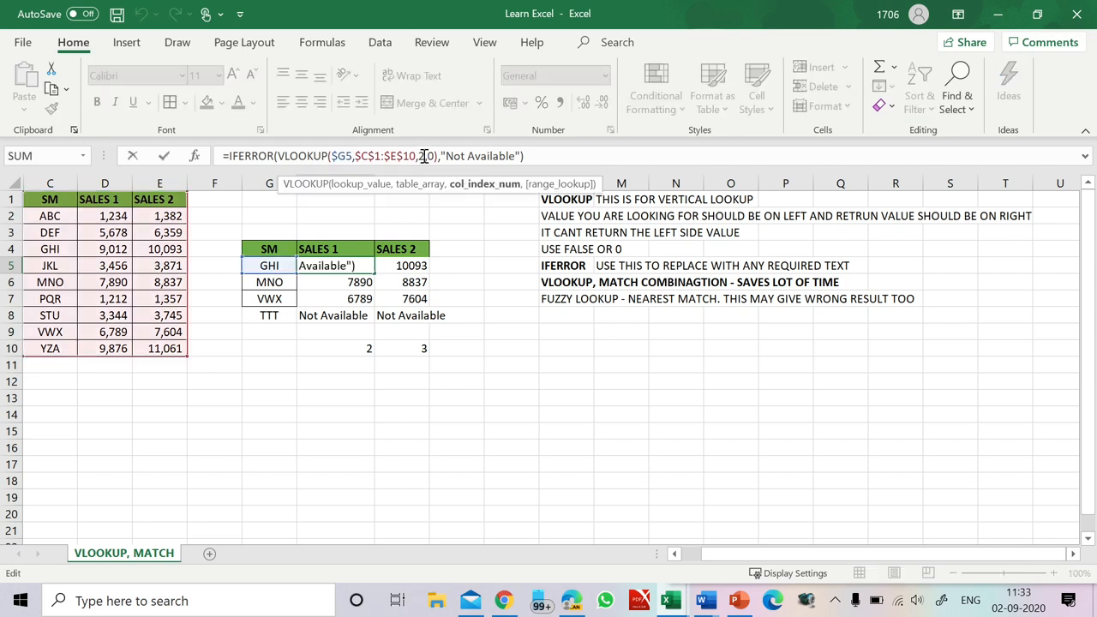
key("Escape")
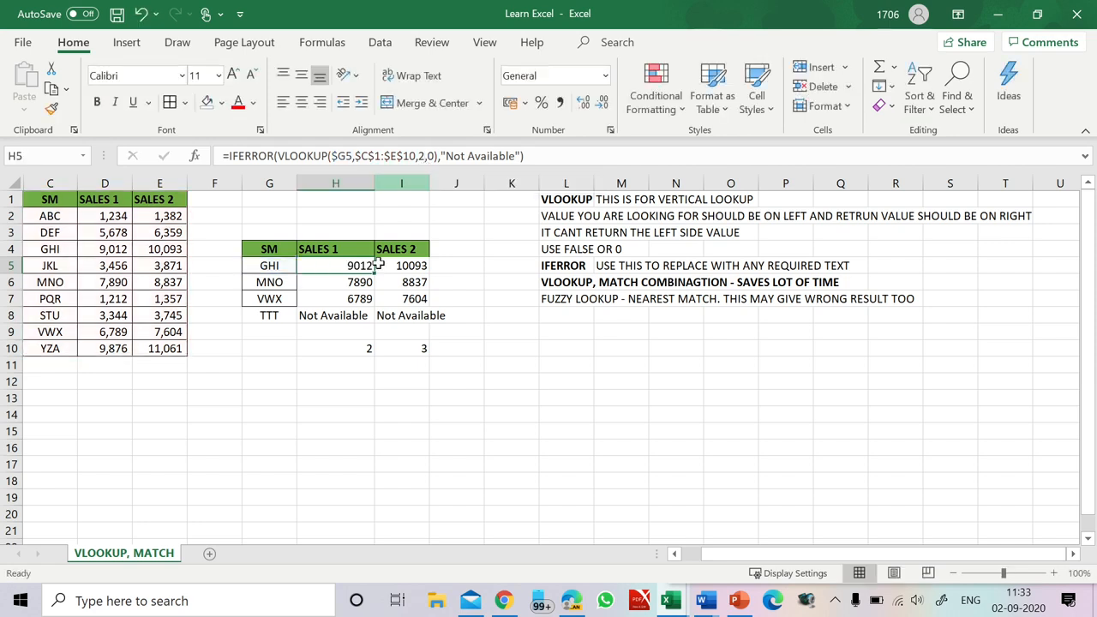
left_click(342, 347)
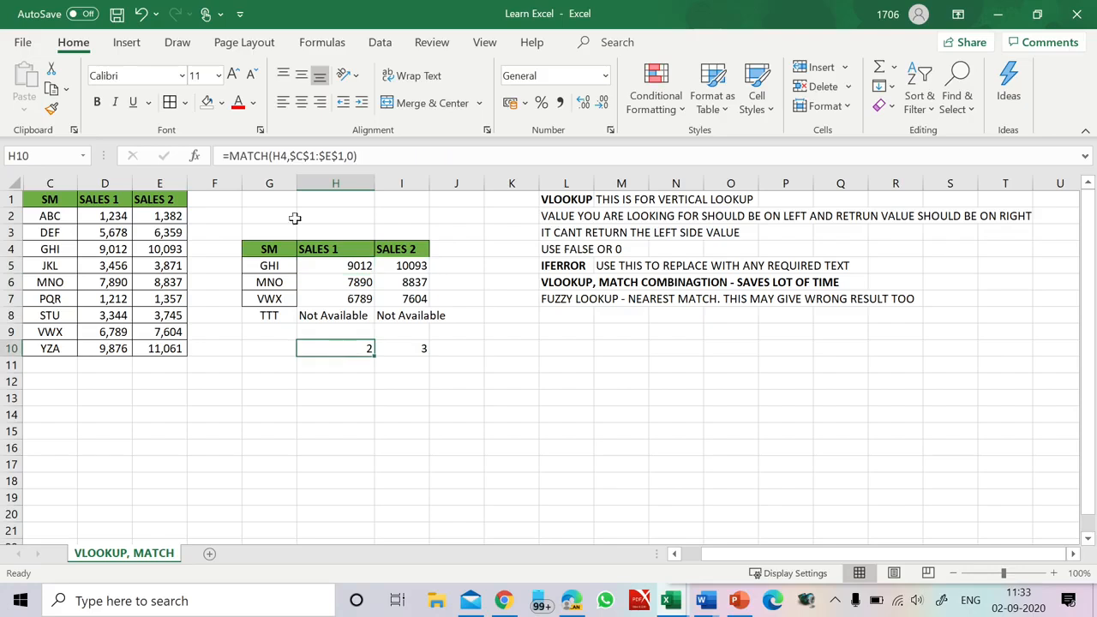
left_click(236, 156)
left_click_drag(237, 156, 367, 150)
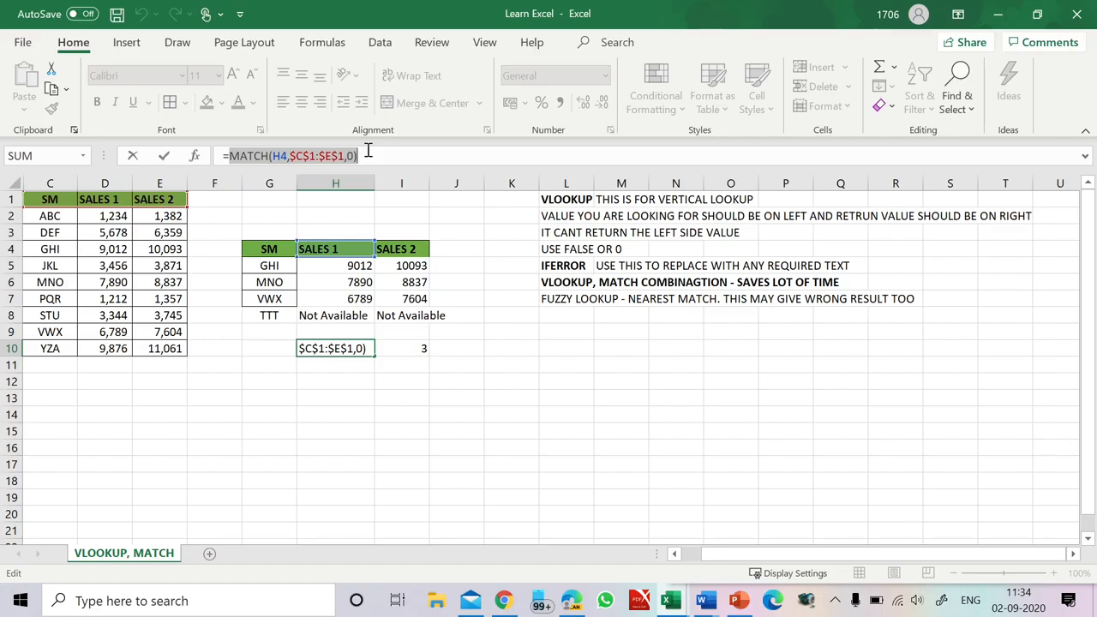
key("BackSpace")
key("Escape")
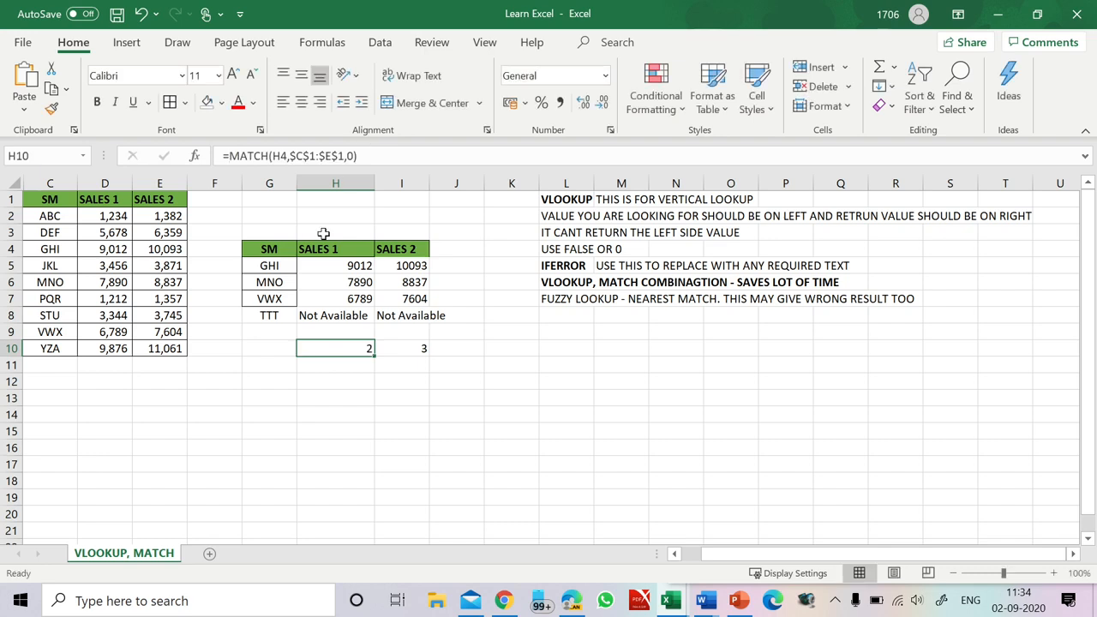
- Replace the column index 2 in the H5 VLOOKUP with the copied MATCH(H4,$C$1:$E$1,0)
left_click(356, 265)
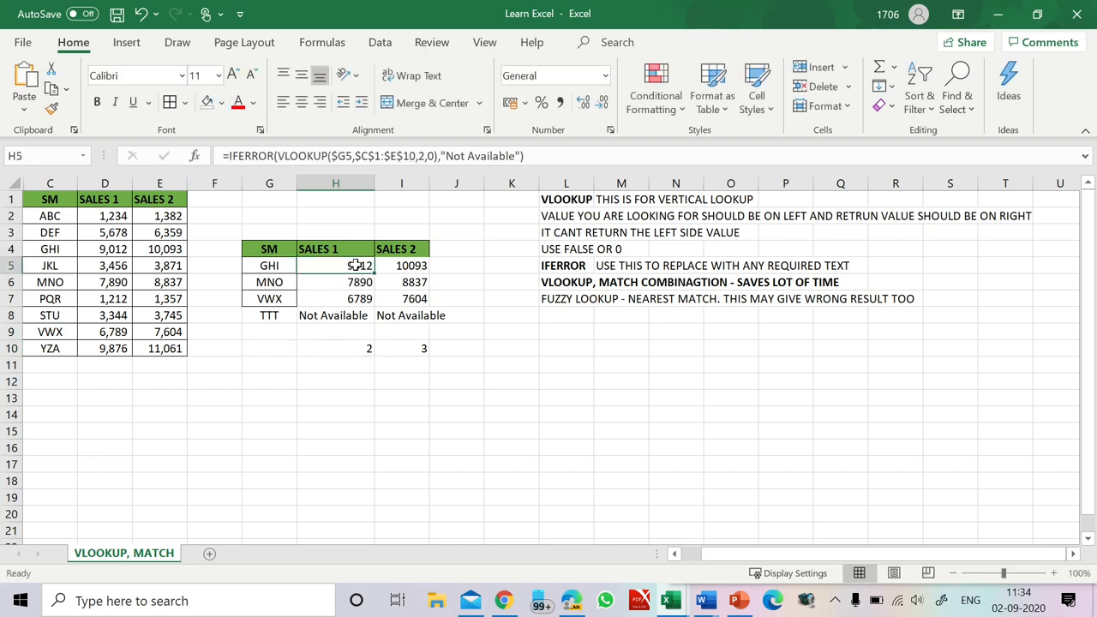
left_click(424, 155)
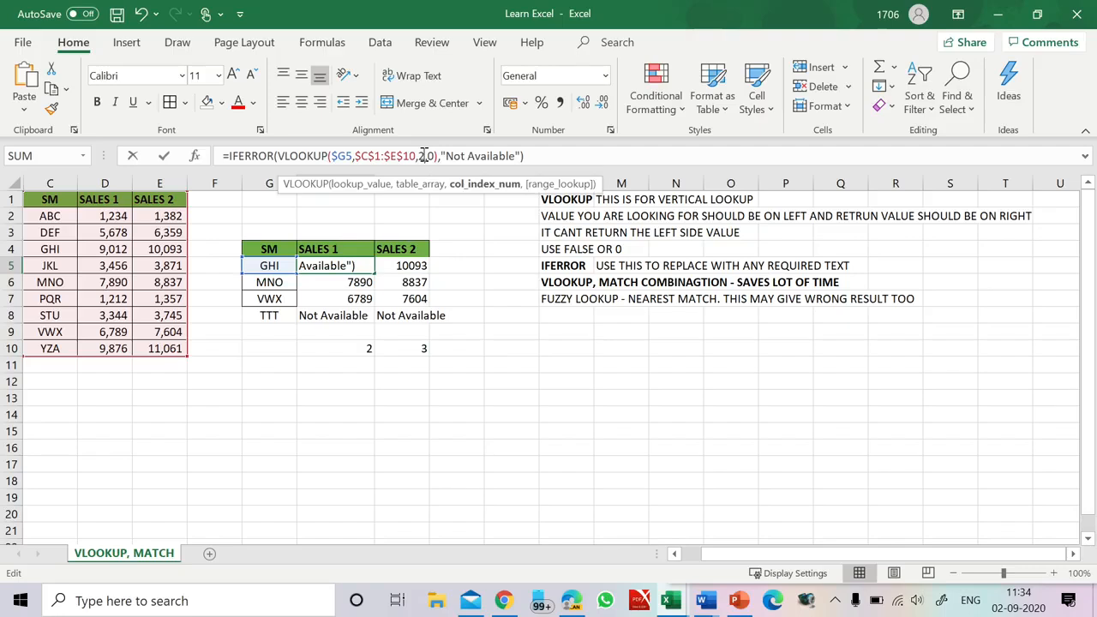
key("BackSpace")
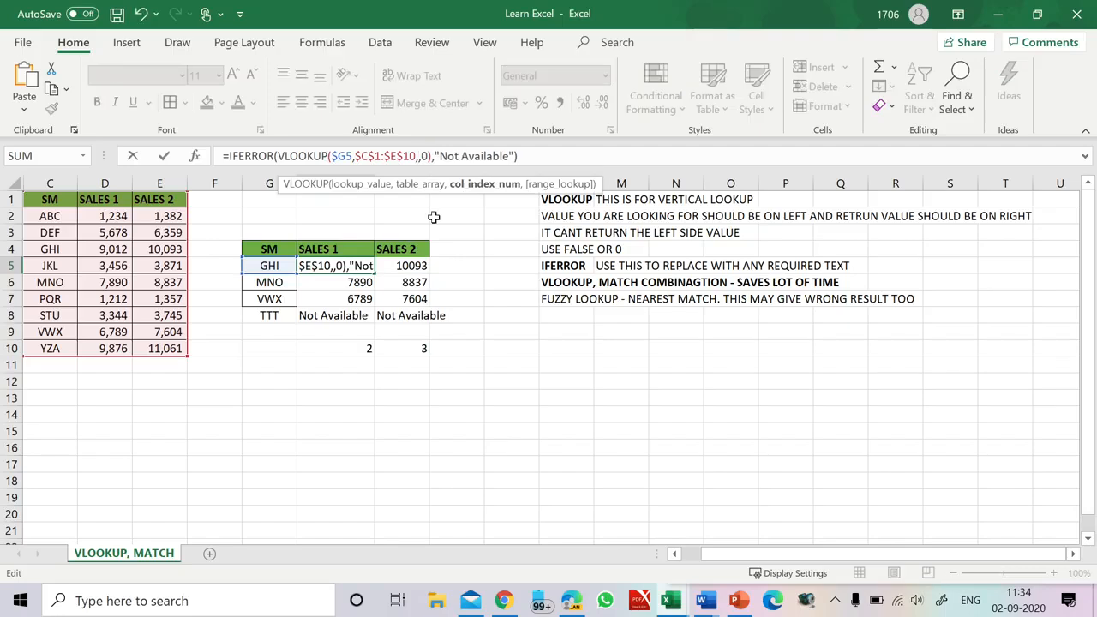
key("ctrl+v")
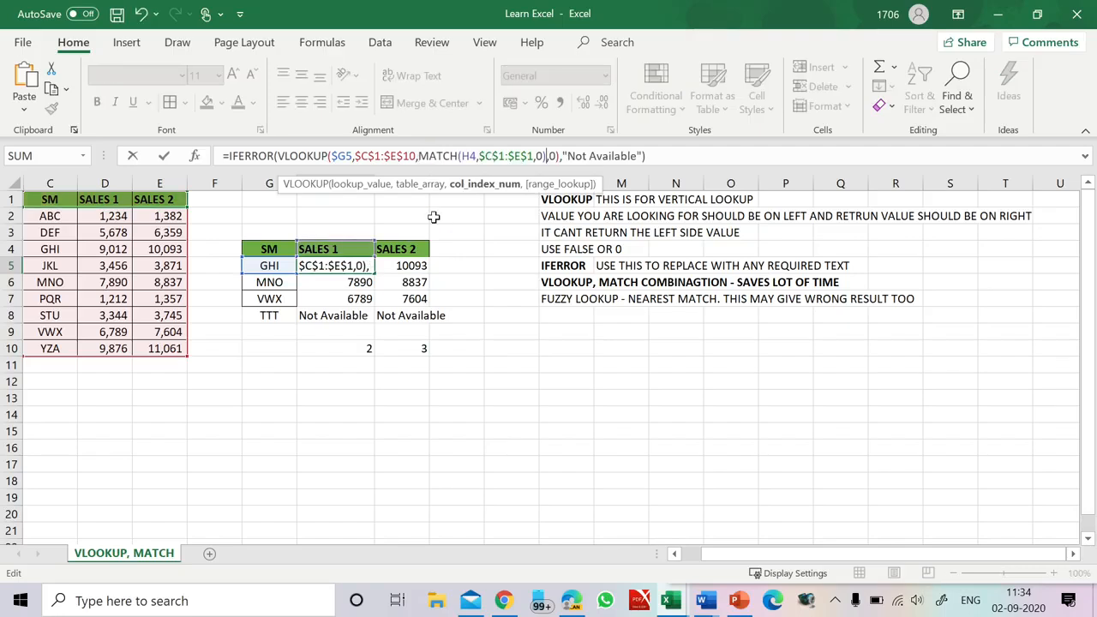
key("Return")
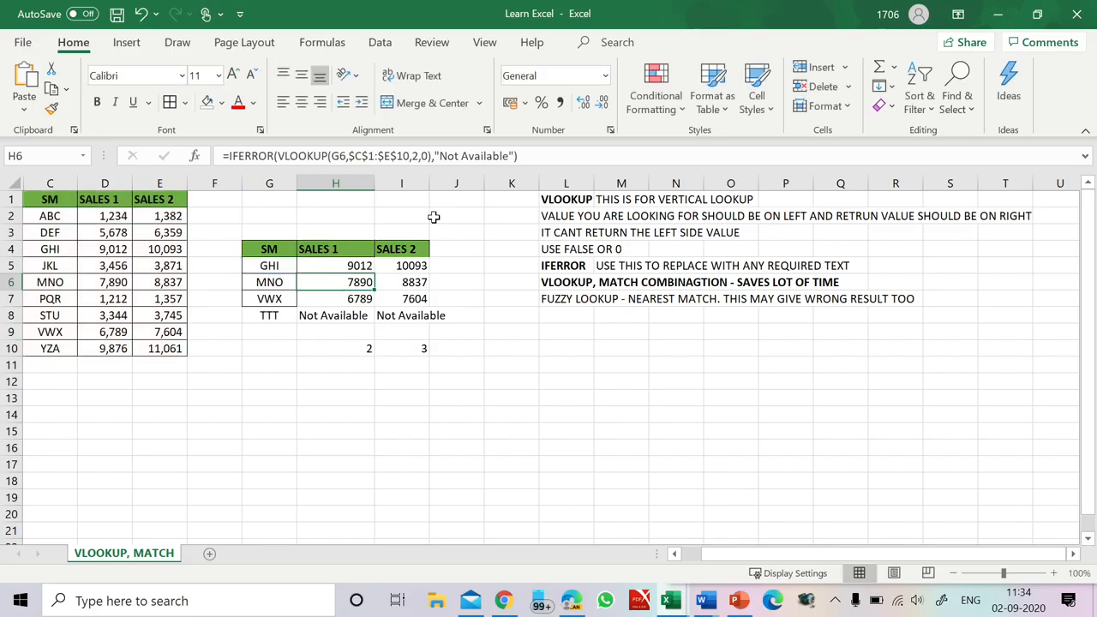
- Copy the combined VLOOKUP and MATCH formula from H5 into I5 and inspect the ranges it references
key("Up")
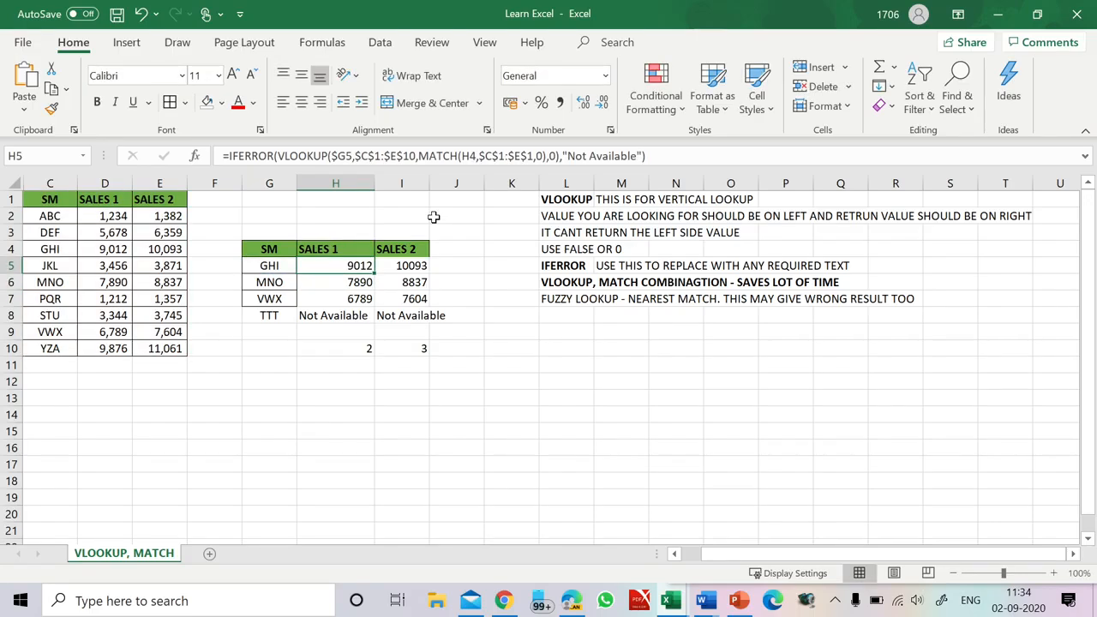
key("ctrl+c")
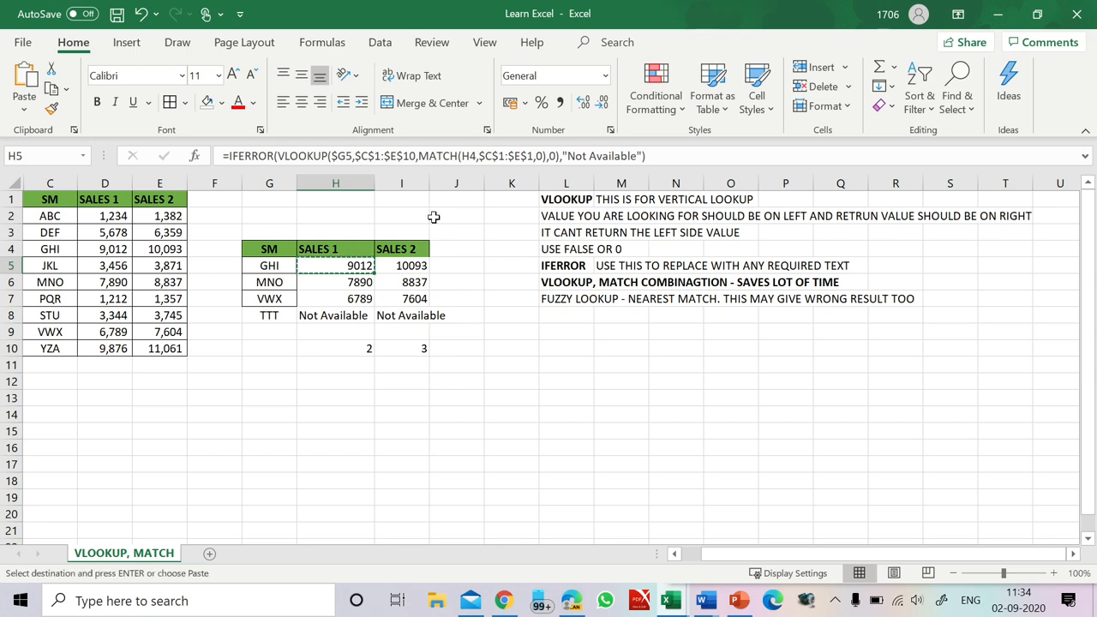
key("Right")
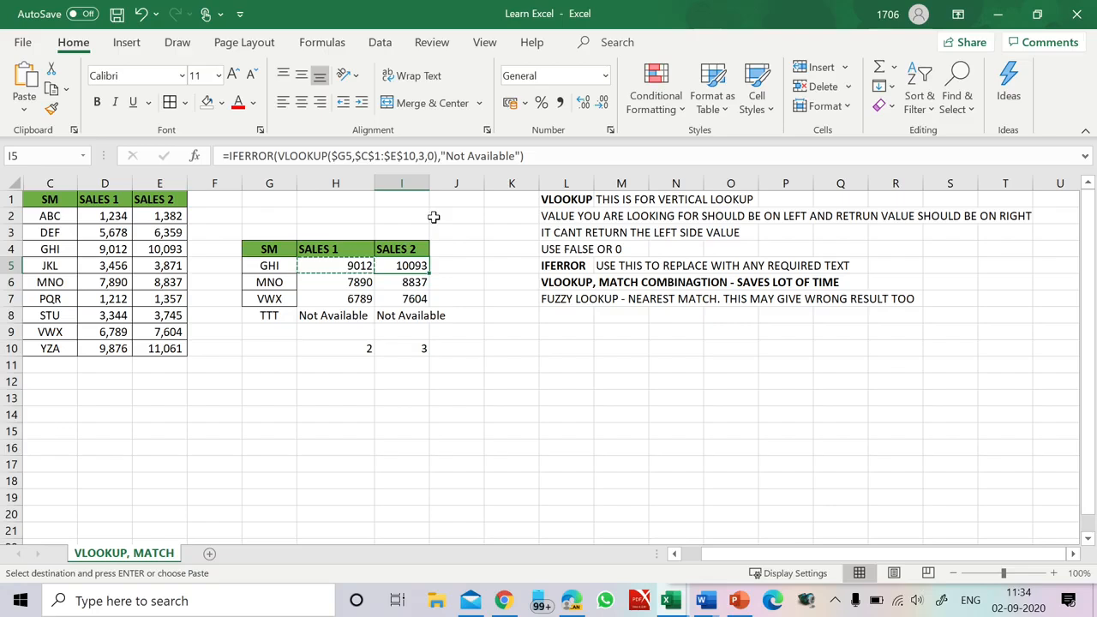
key("ctrl+v")
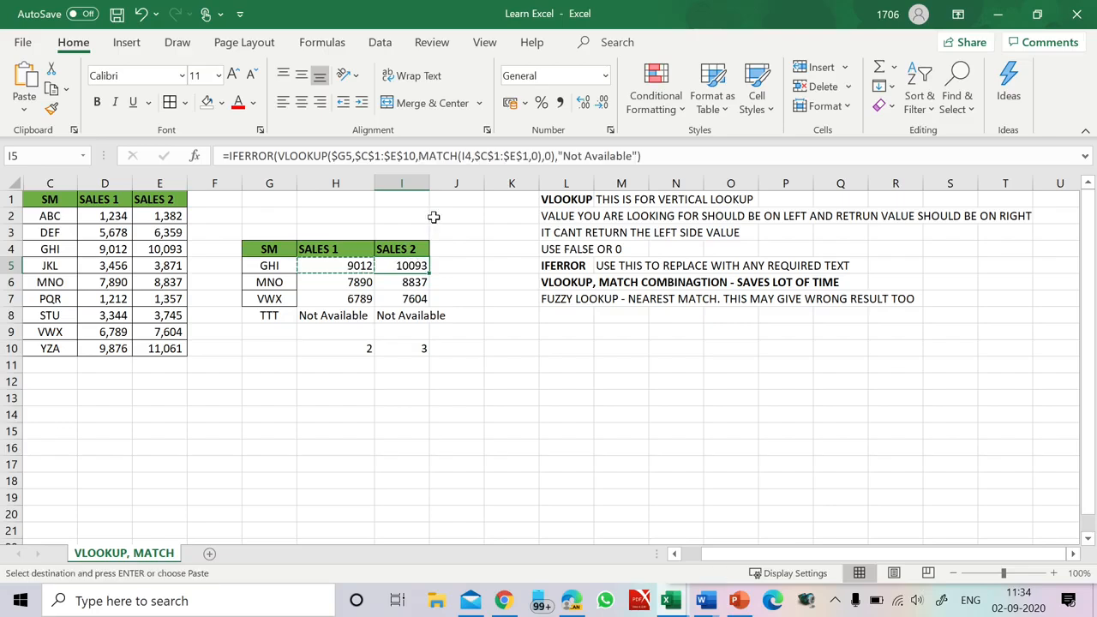
double_click(393, 265)
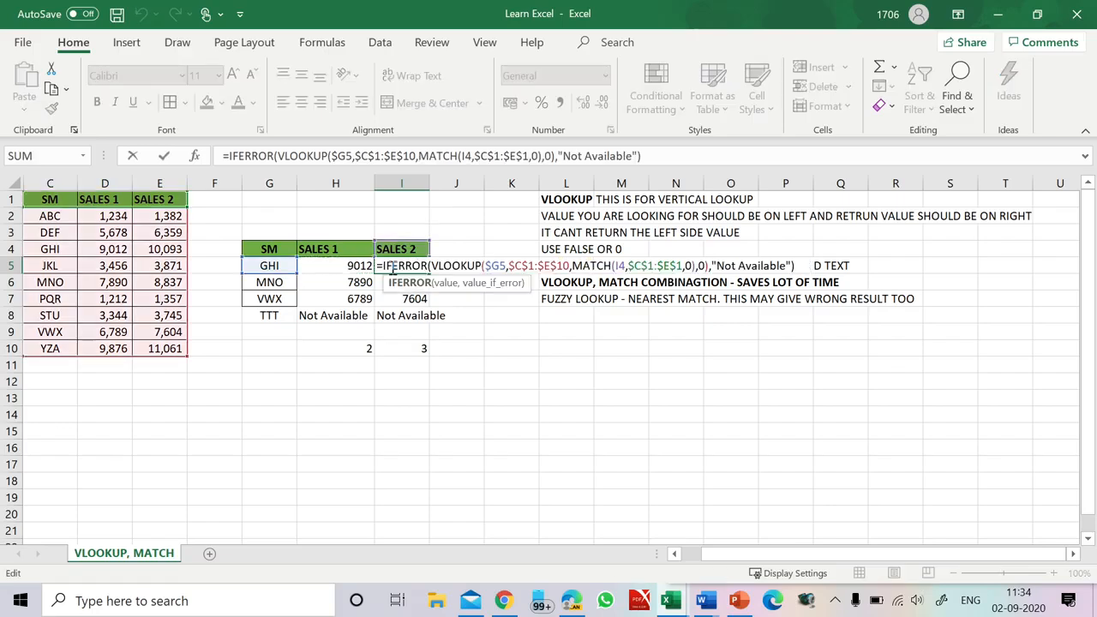
key("Escape")
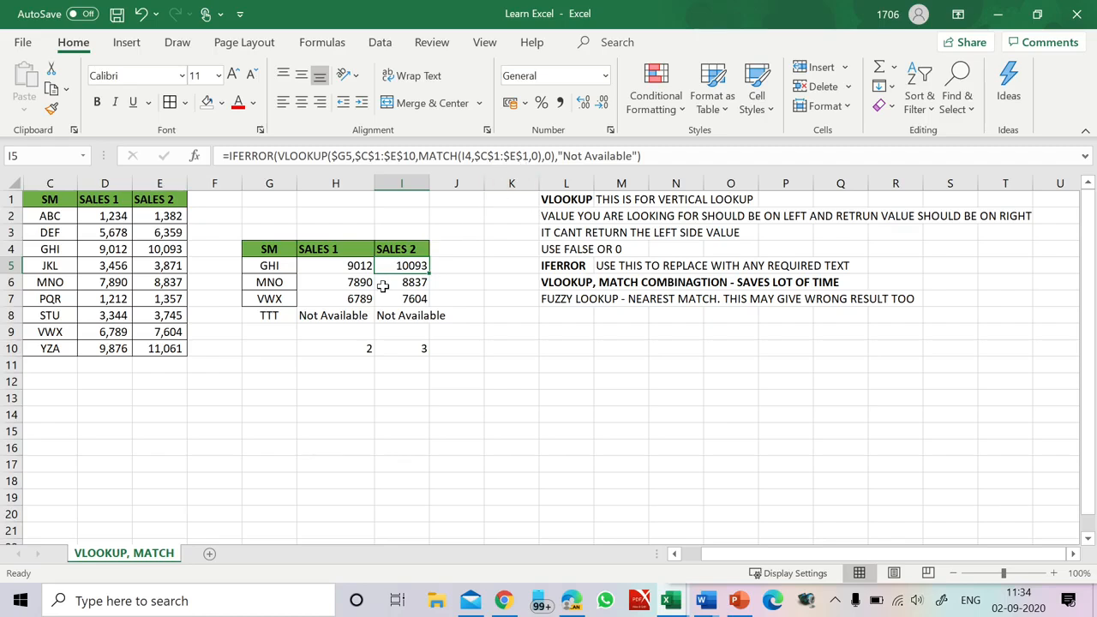
- Try to fill the whole results range H5:I8 with the H5 formula using the relative H4 header reference
left_click(353, 266)
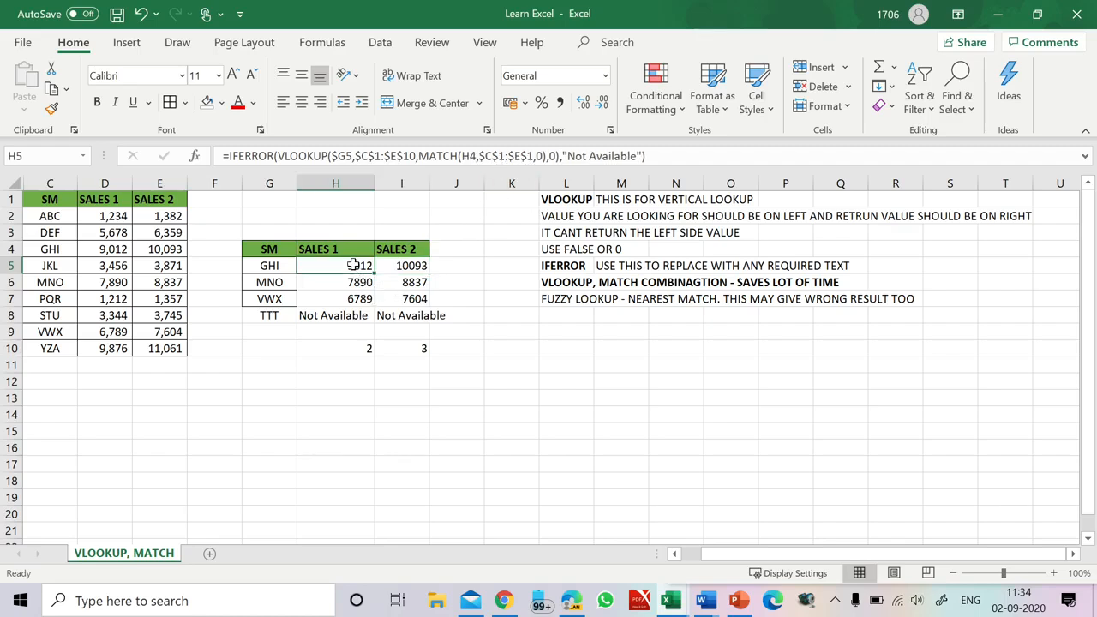
key("ctrl+c")
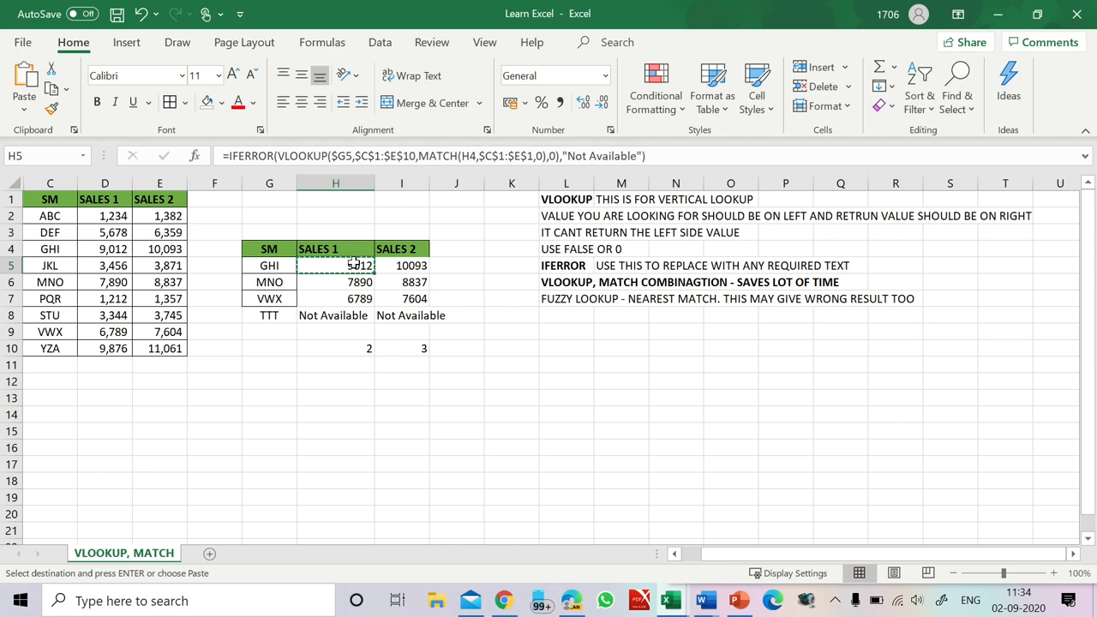
left_click_drag(353, 265, 415, 317)
key("ctrl+v")
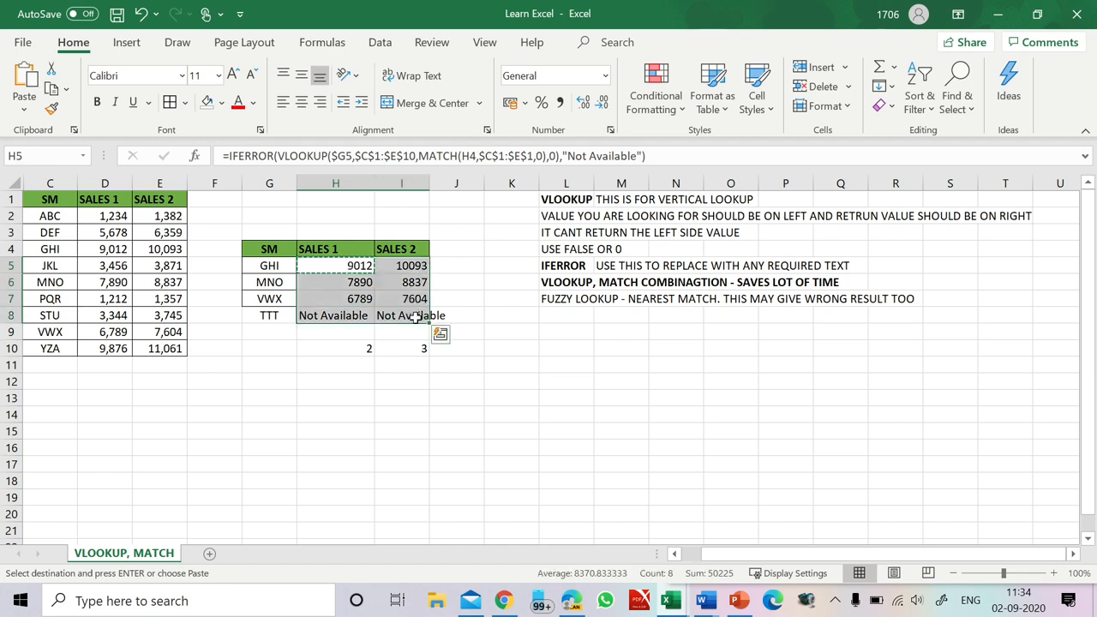
left_click(406, 266)
key("Escape")
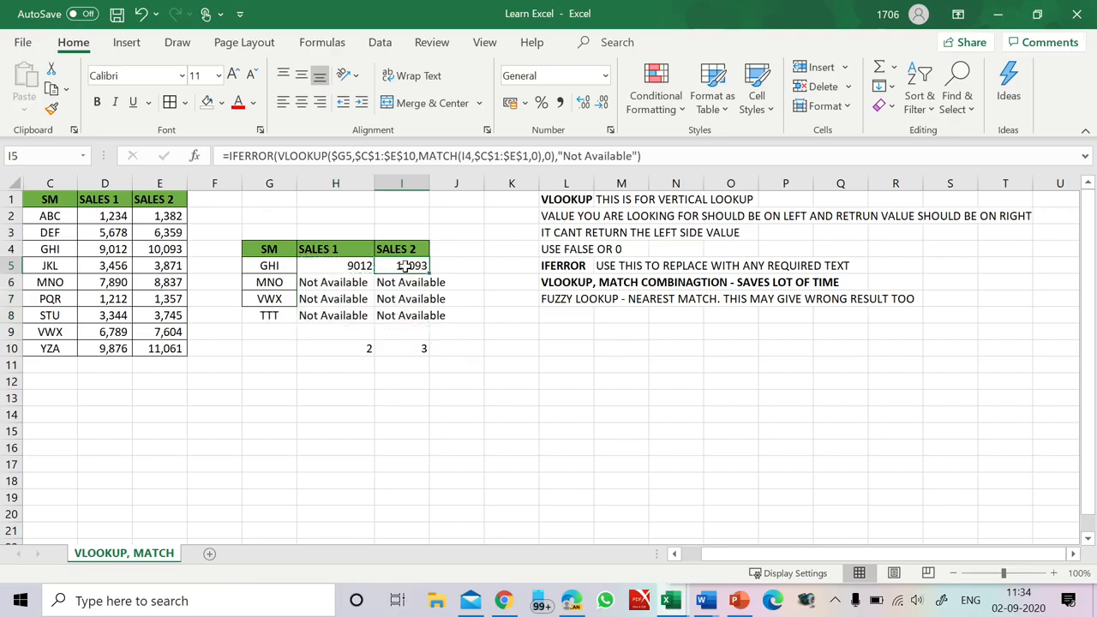
- Inspect the H6 formula's references, focusing on the lookup value inside MATCH
left_click(341, 281)
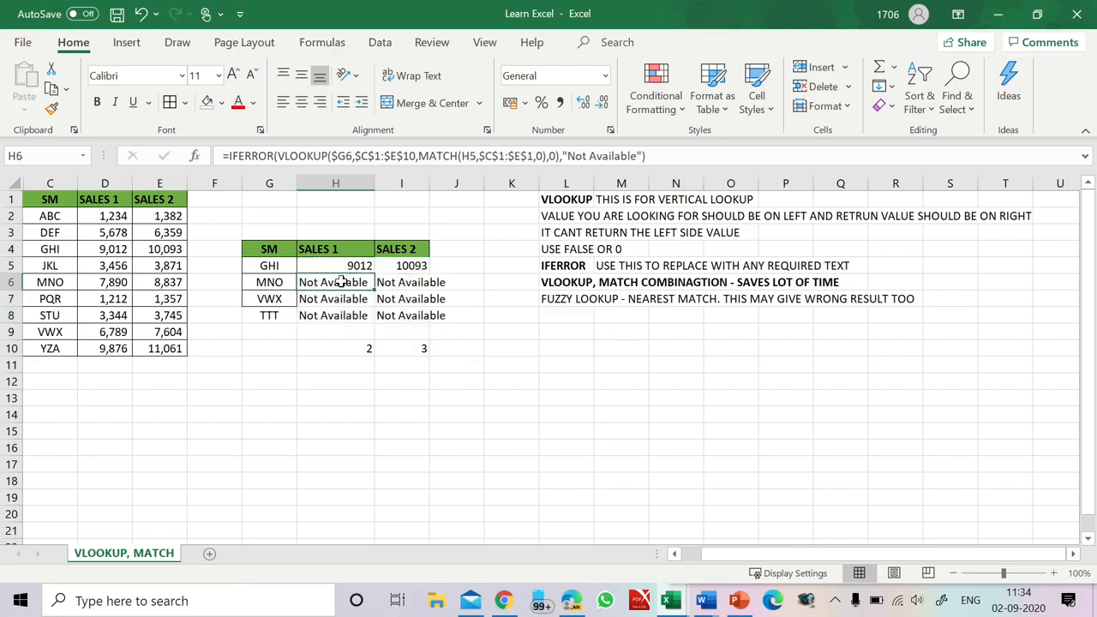
double_click(340, 281)
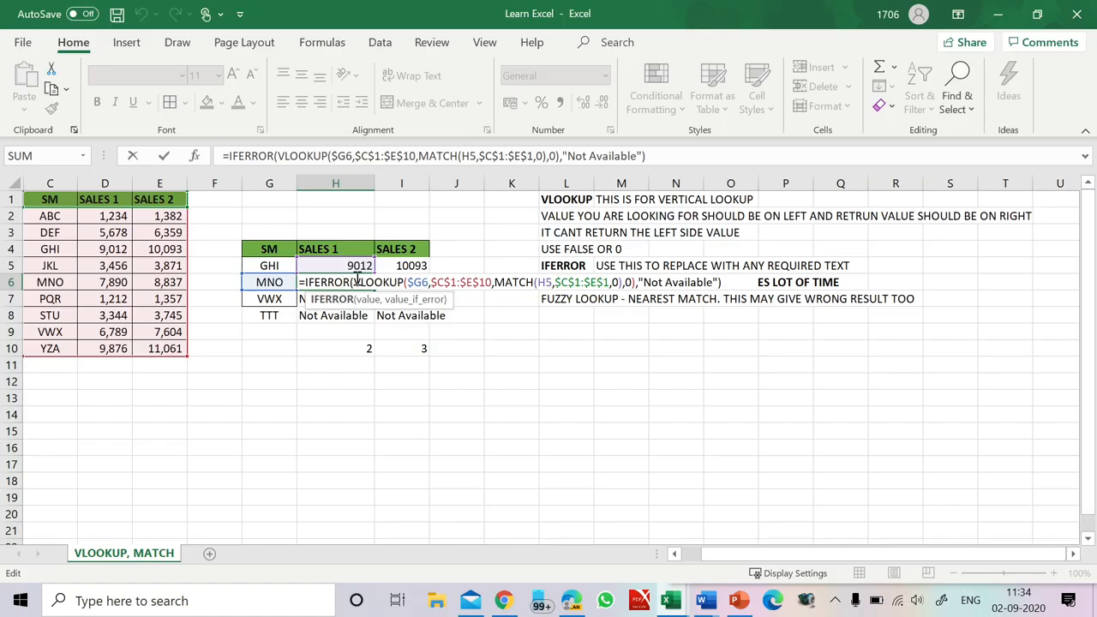
left_click(545, 283)
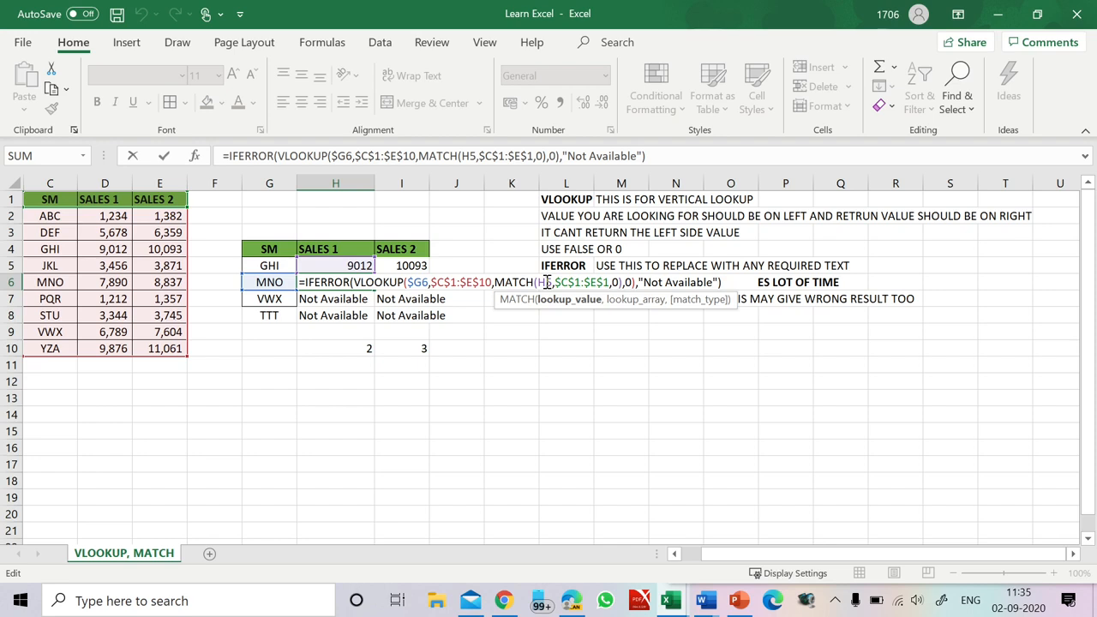
key("Escape")
- Lock the header row of the MATCH lookup value in the H5 formula as H$4
left_click(350, 265)
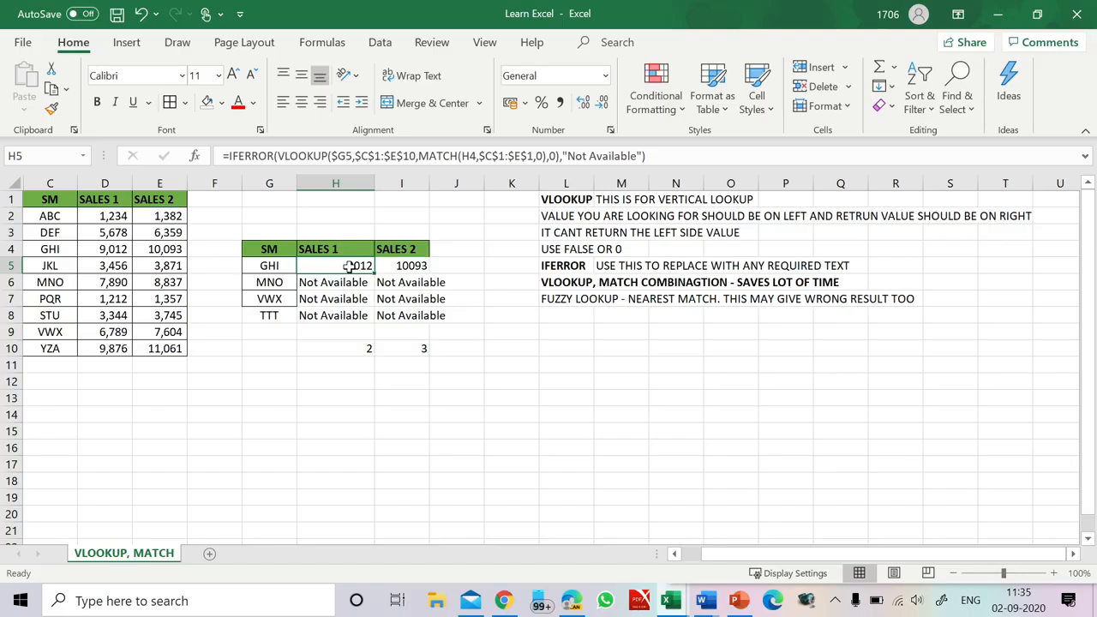
left_click(468, 156)
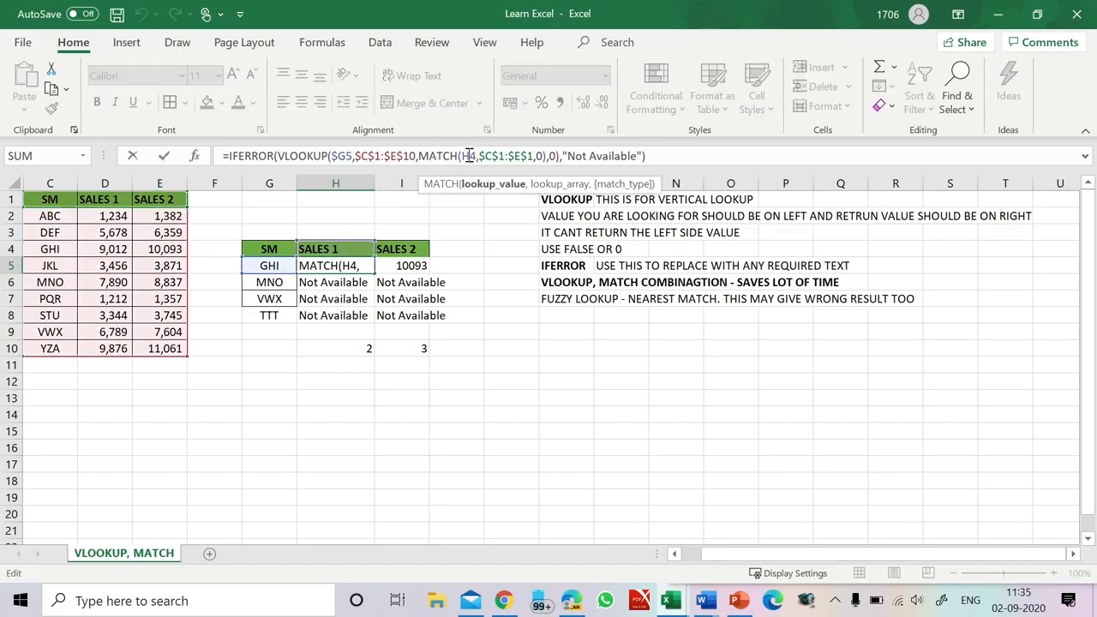
type("$")
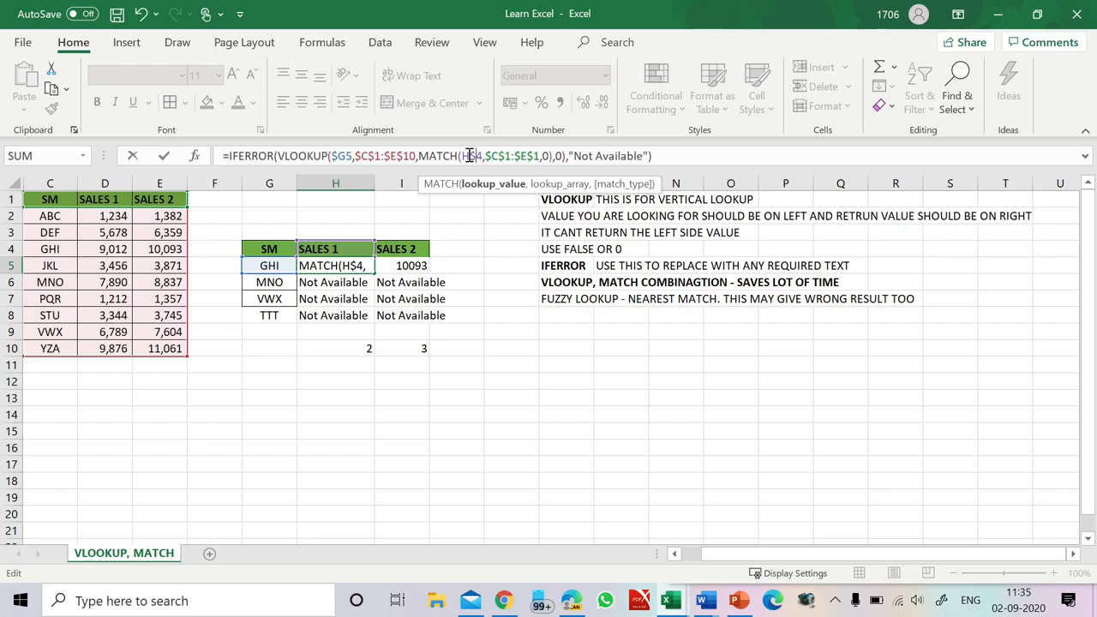
key("ctrl+Return")
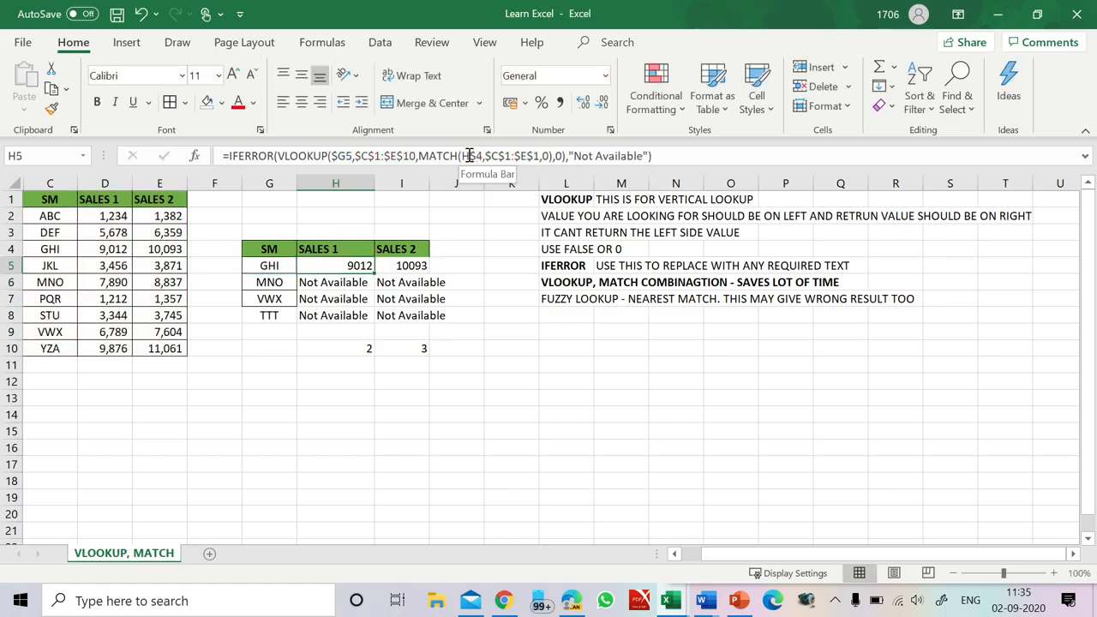
- Copy the corrected H5 formula down the SALES 1 column into H6, H7 and H8
key("ctrl+c")
key("Down")
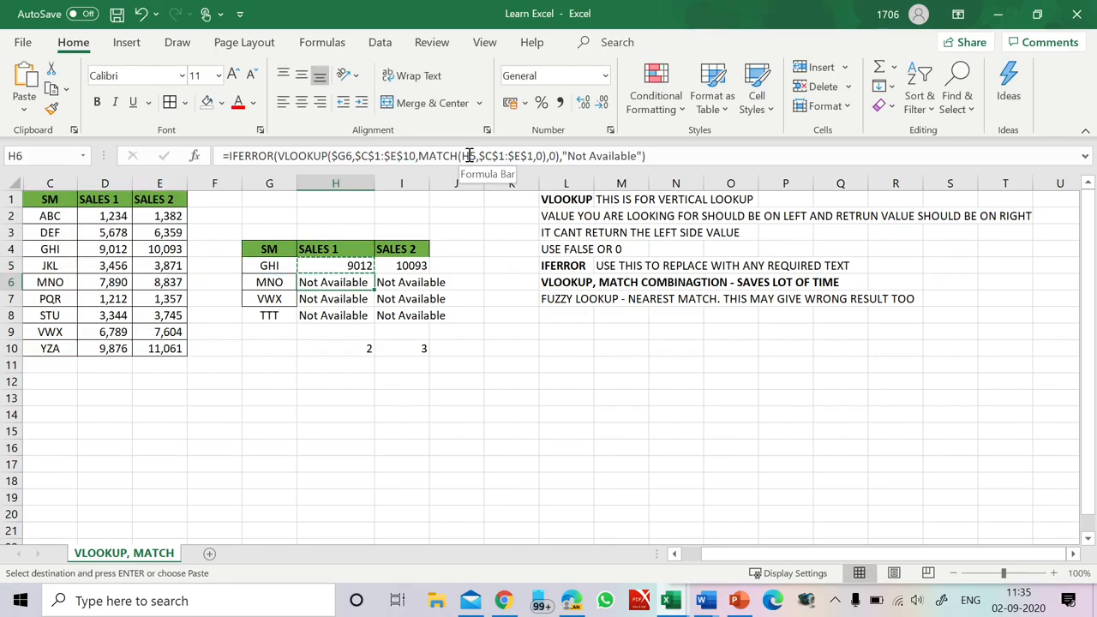
key("ctrl+v")
key("Down")
key("ctrl+v")
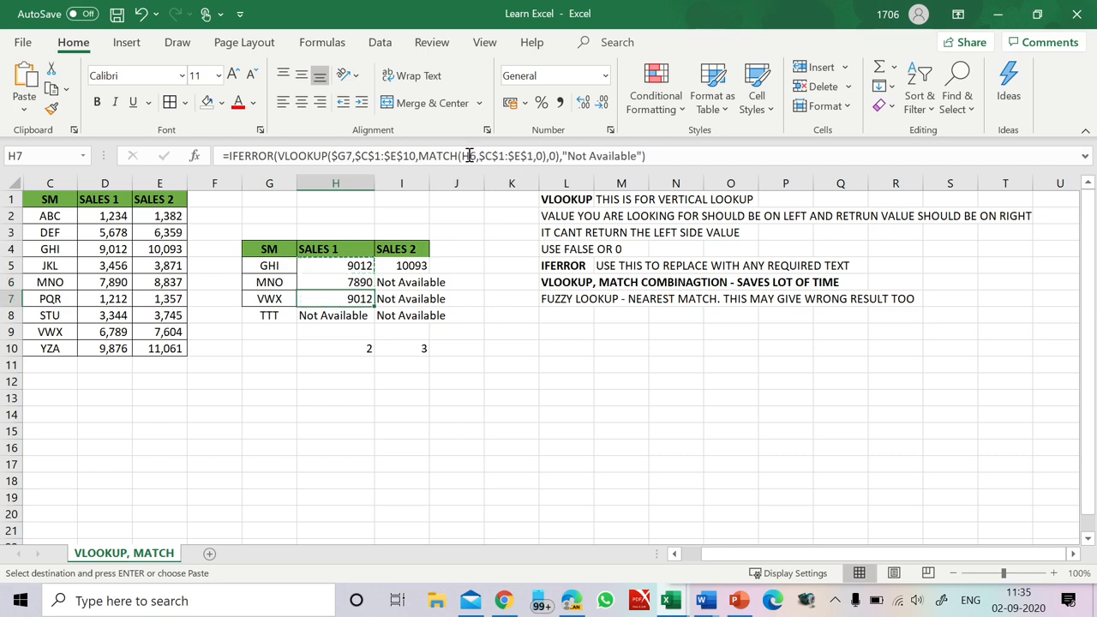
key("Down")
key("ctrl+v")
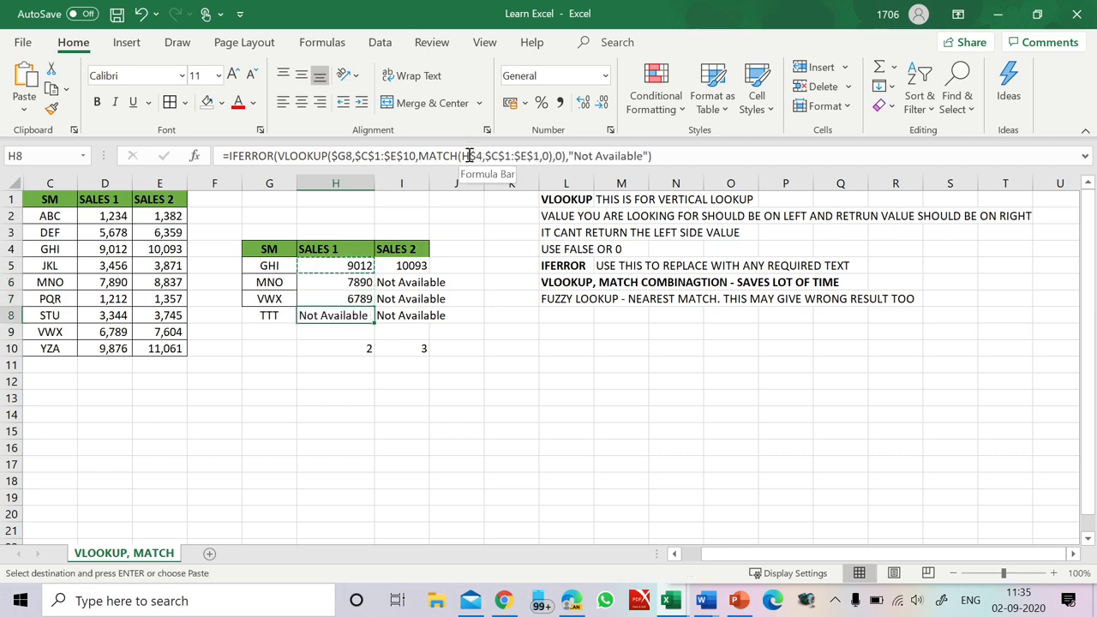
- Paste the H5 formula over the full results range H5:I8 and review the GHI row
key("Up")
key("Up")
key("Up")
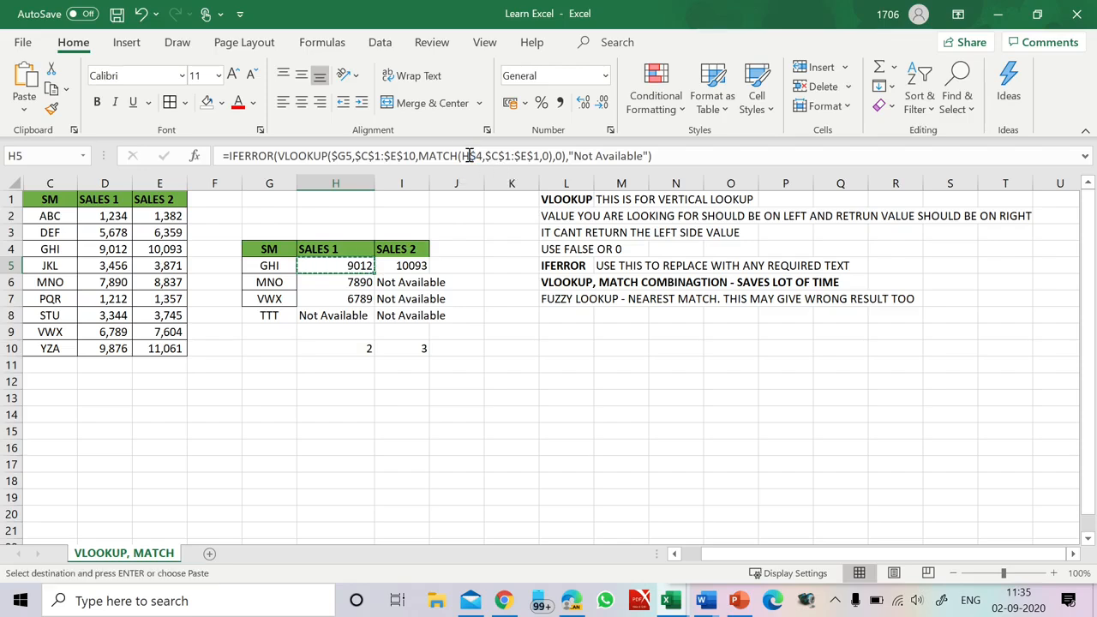
key("shift+Down")
key("shift+Down")
key("shift+Down")
key("shift+Right")
key("ctrl+v")
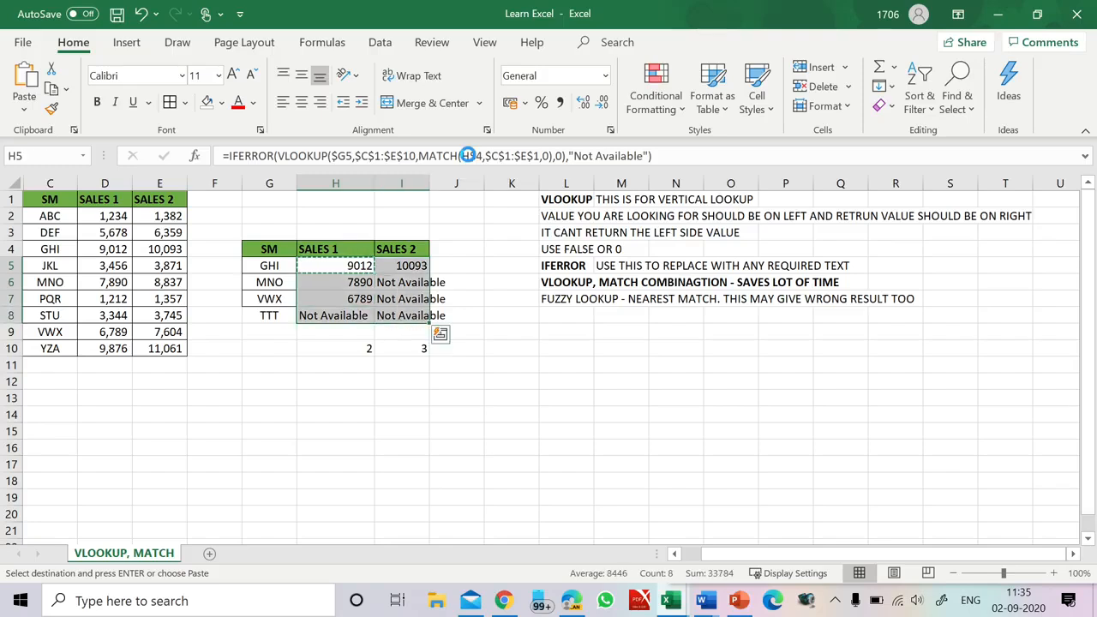
key("Down")
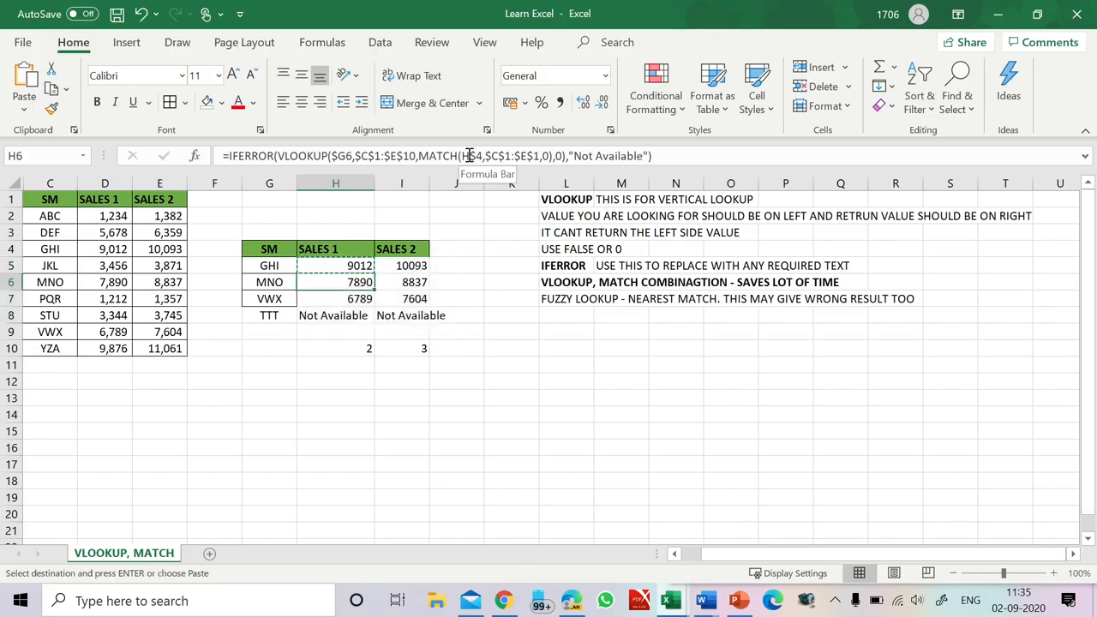
key("Escape")
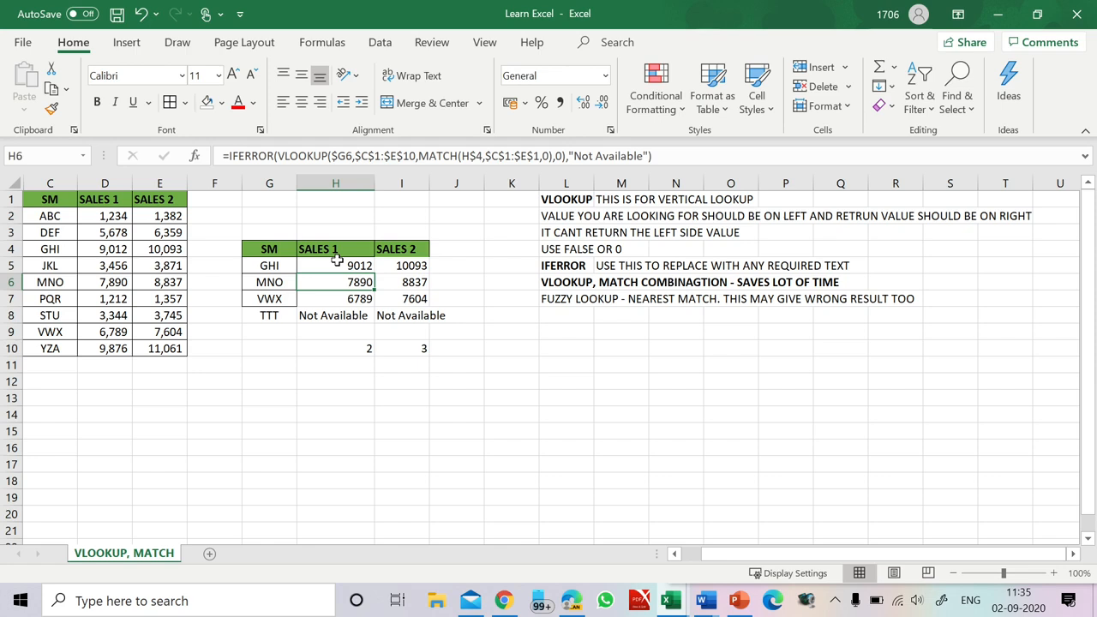
left_click_drag(269, 265, 403, 267)
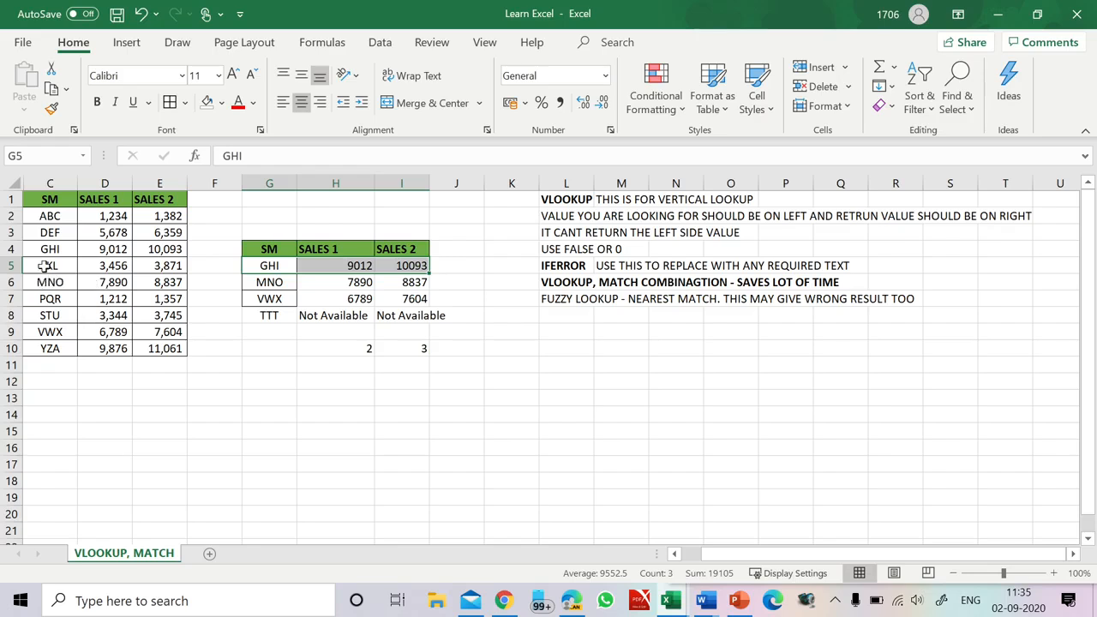
- Compare the GHI, MNO and VWX result rows with their SALES 1 and SALES 2 entries in the source table
left_click_drag(49, 249, 164, 248)
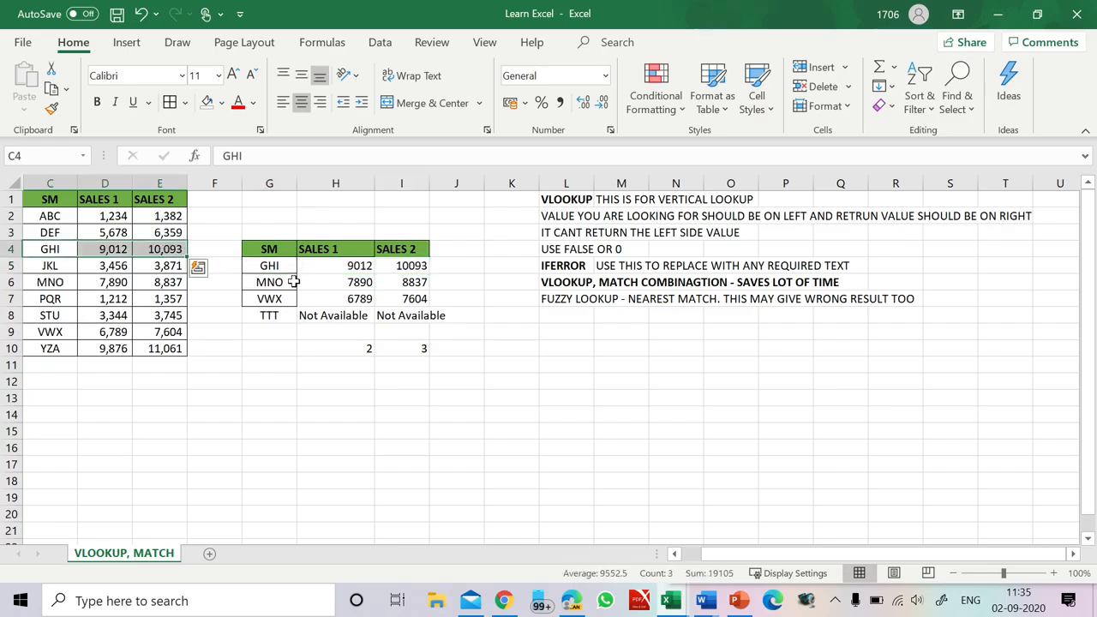
left_click_drag(276, 283, 407, 281)
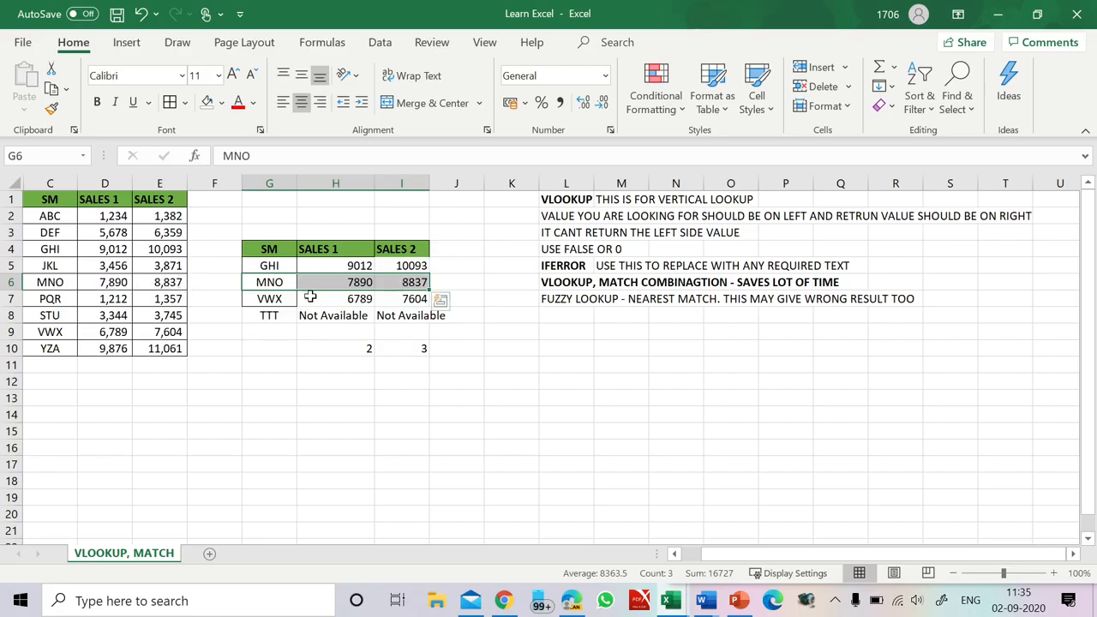
left_click_drag(274, 298, 397, 295)
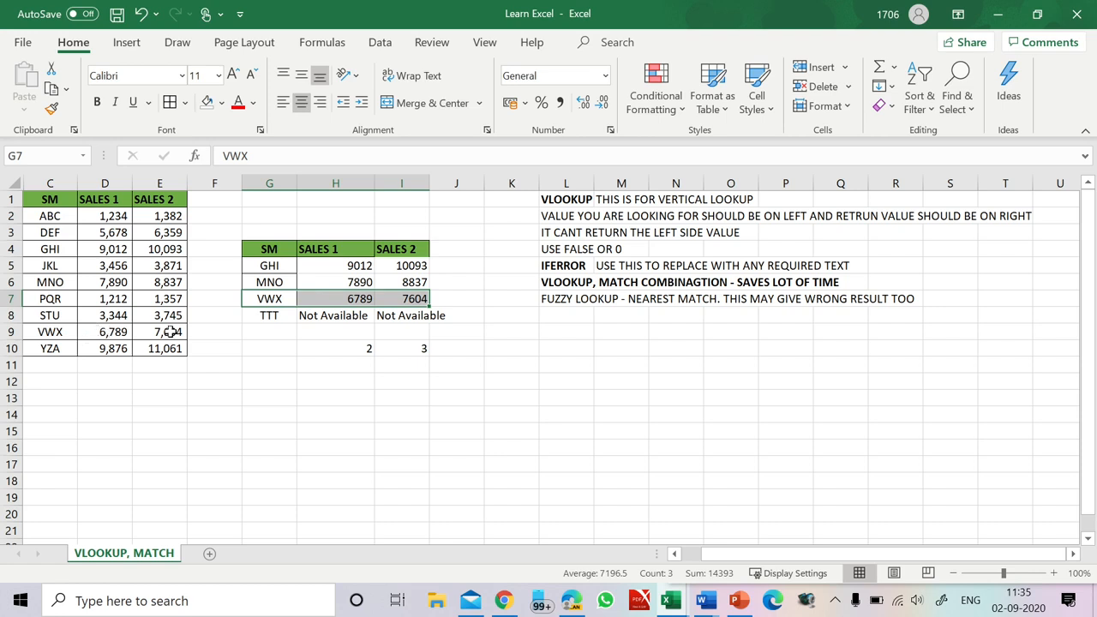
- Review the TTT row's results and compare the SALES 1 lookup formulas in H5 and H8
left_click(271, 315)
left_click_drag(271, 315, 384, 316)
left_click(340, 316)
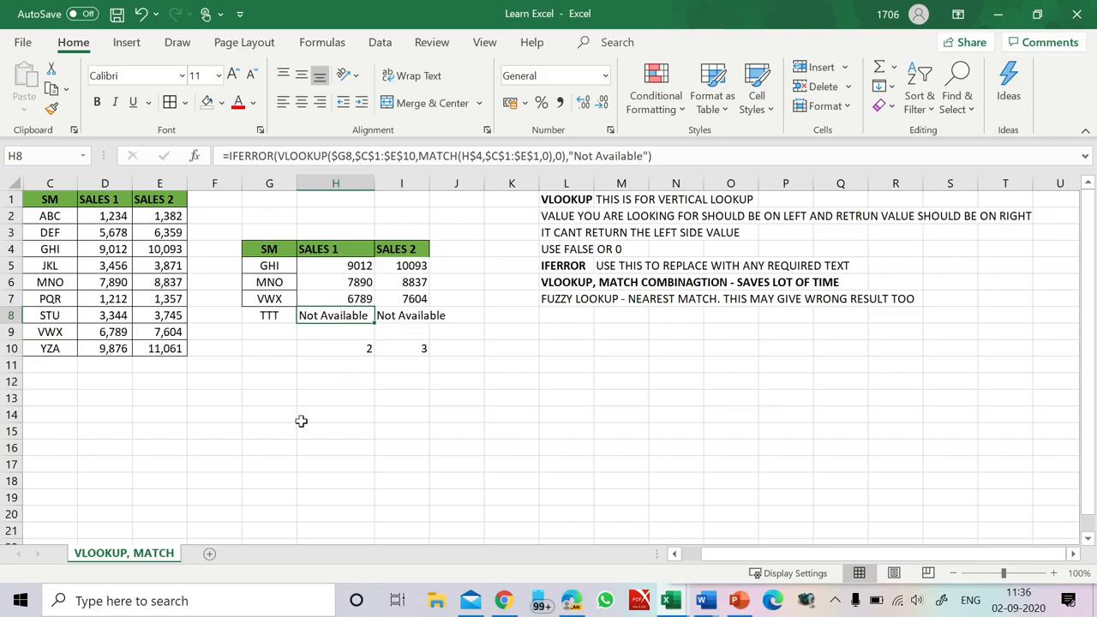
left_click(330, 380)
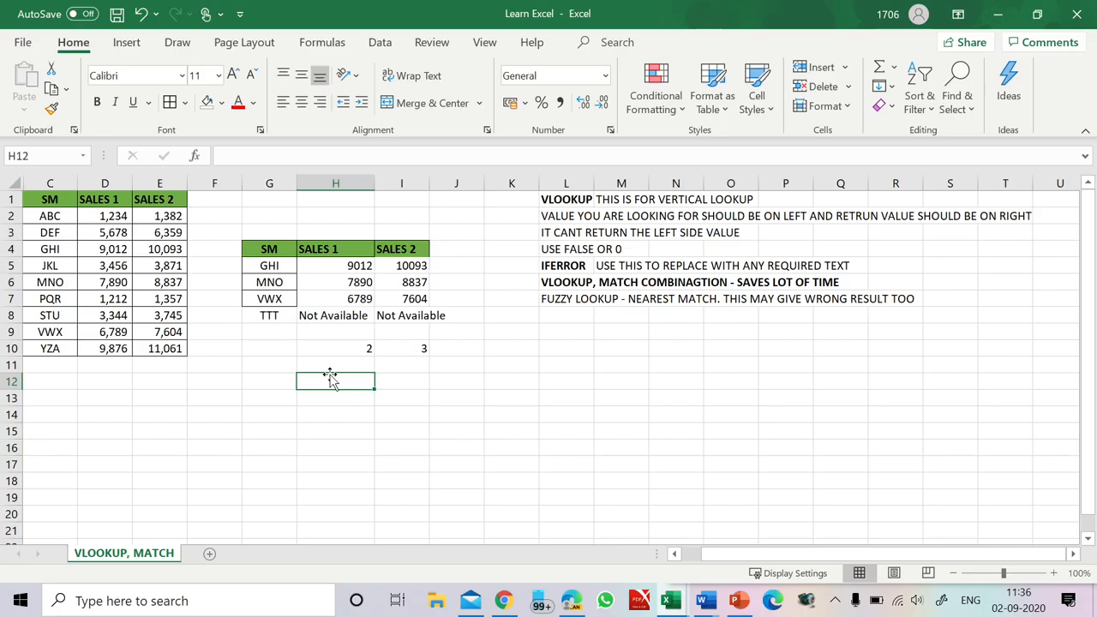
left_click(341, 262)
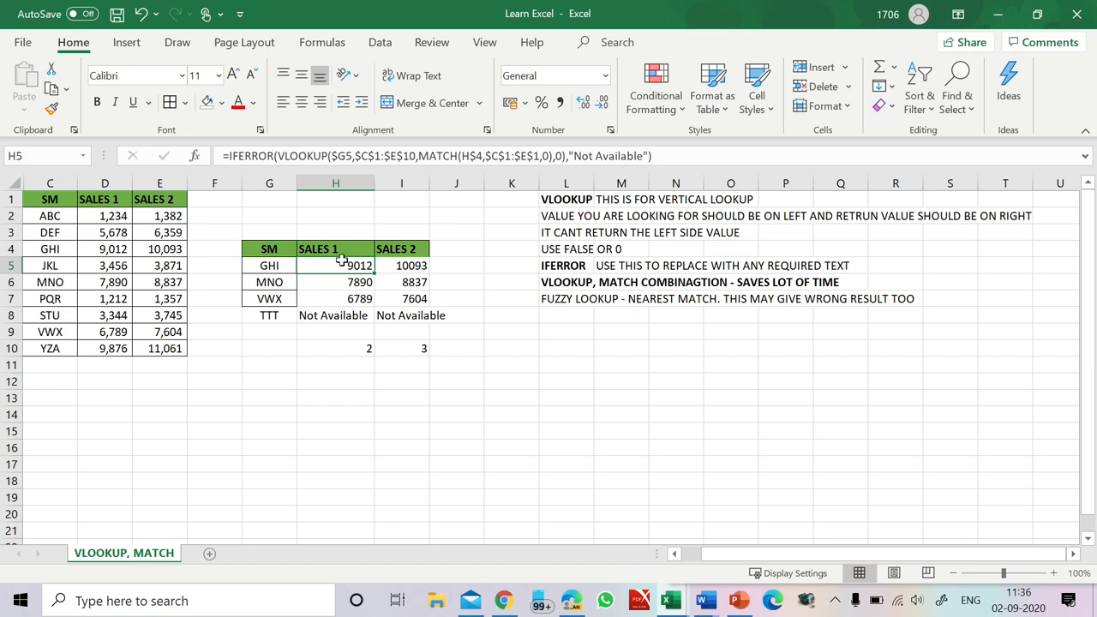
left_click(328, 316)
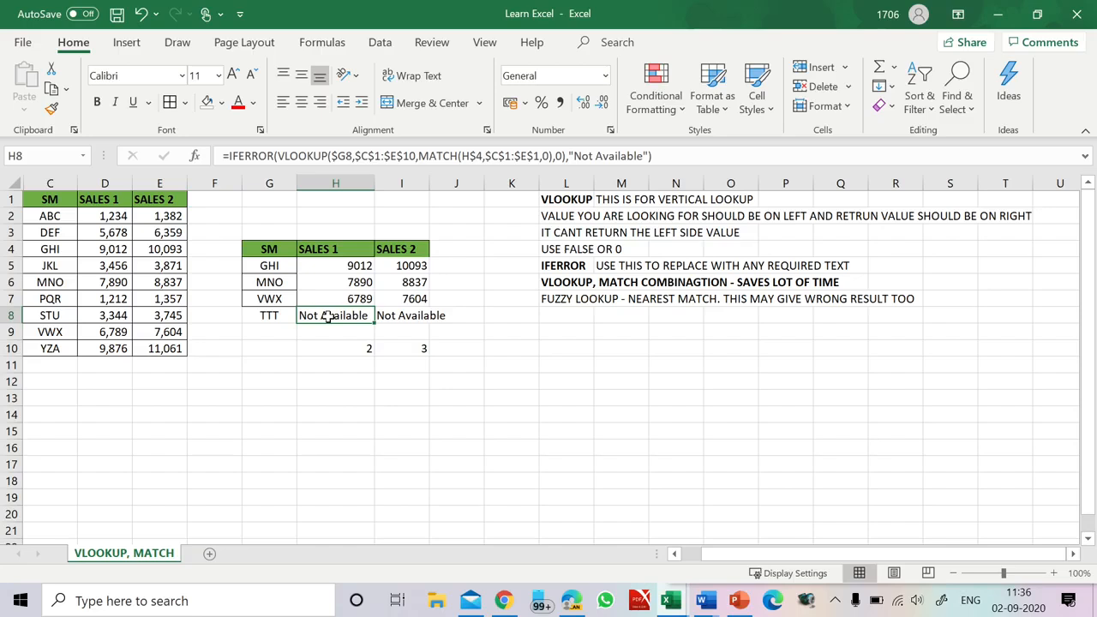